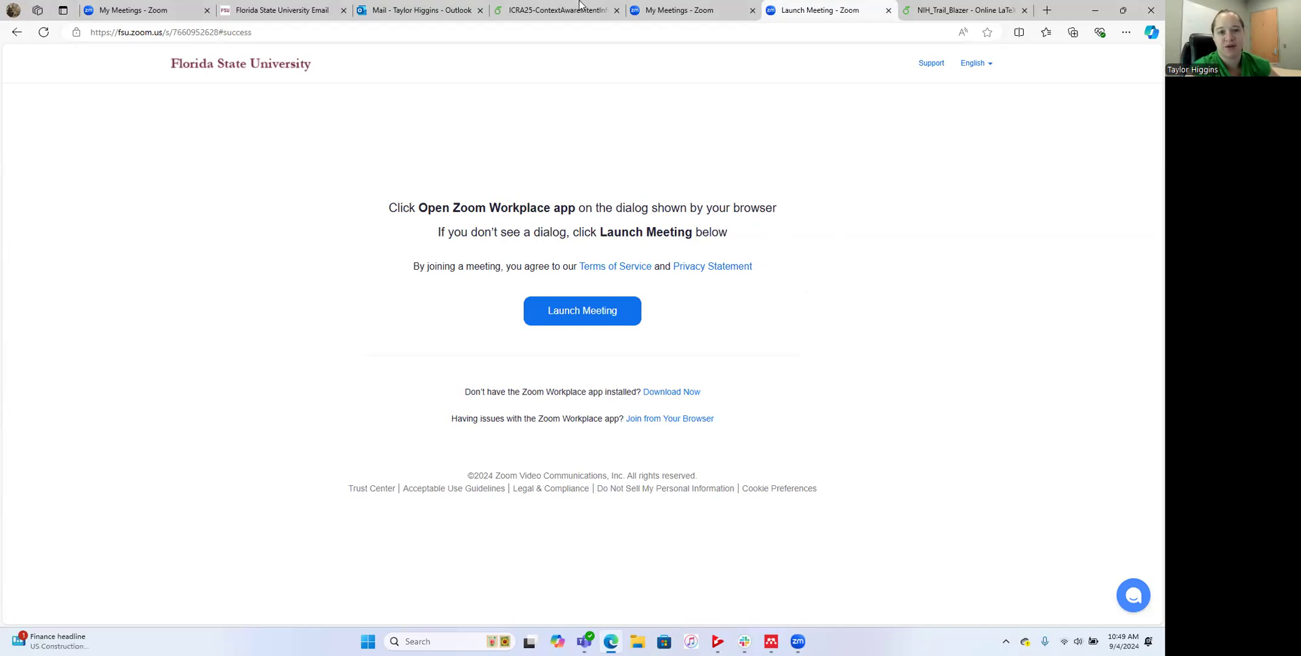
# Step: Switch to the ICRA25-ContextAwareIntentInference project and select the IEEEtran class name in the document class line of the source
pyautogui.click(553, 7)
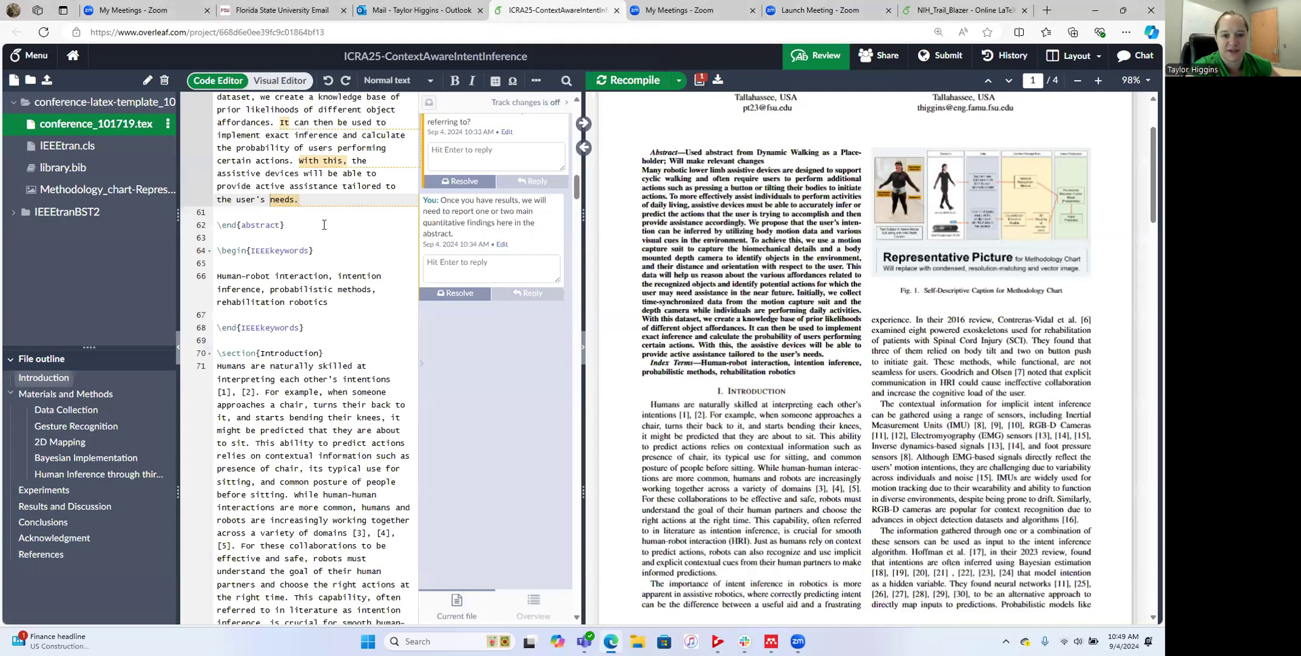
pyautogui.scroll(10, 402, 236)
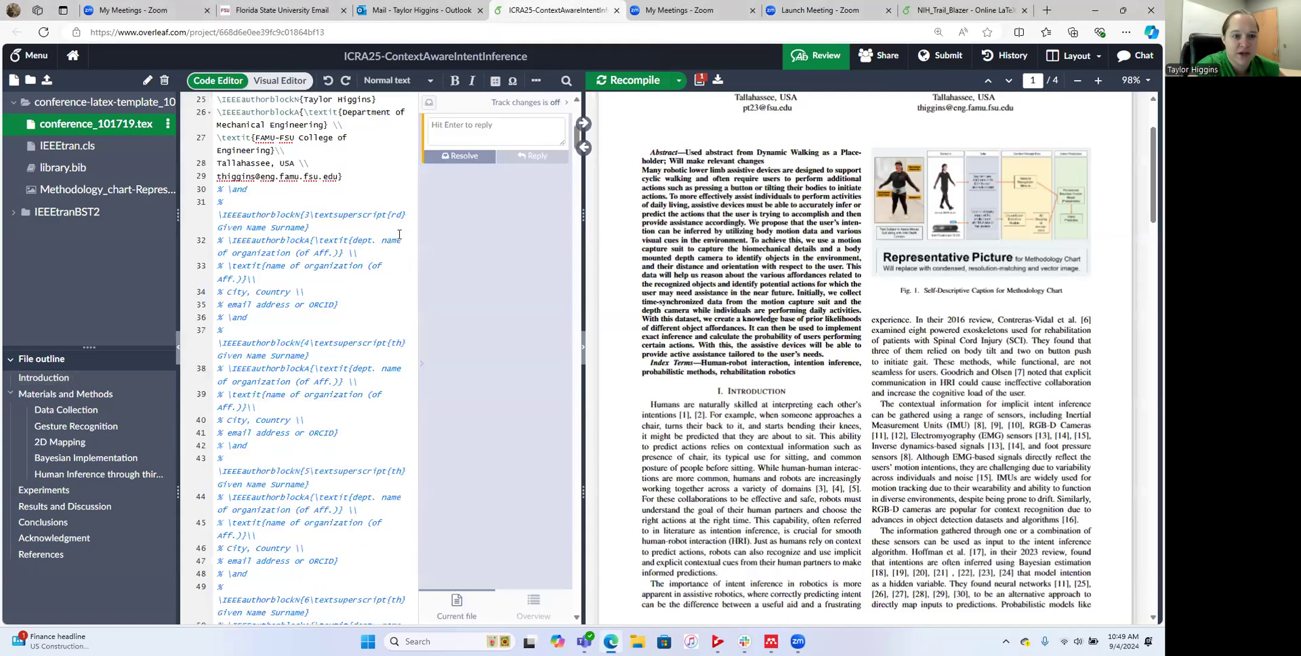
pyautogui.scroll(6, 399, 237)
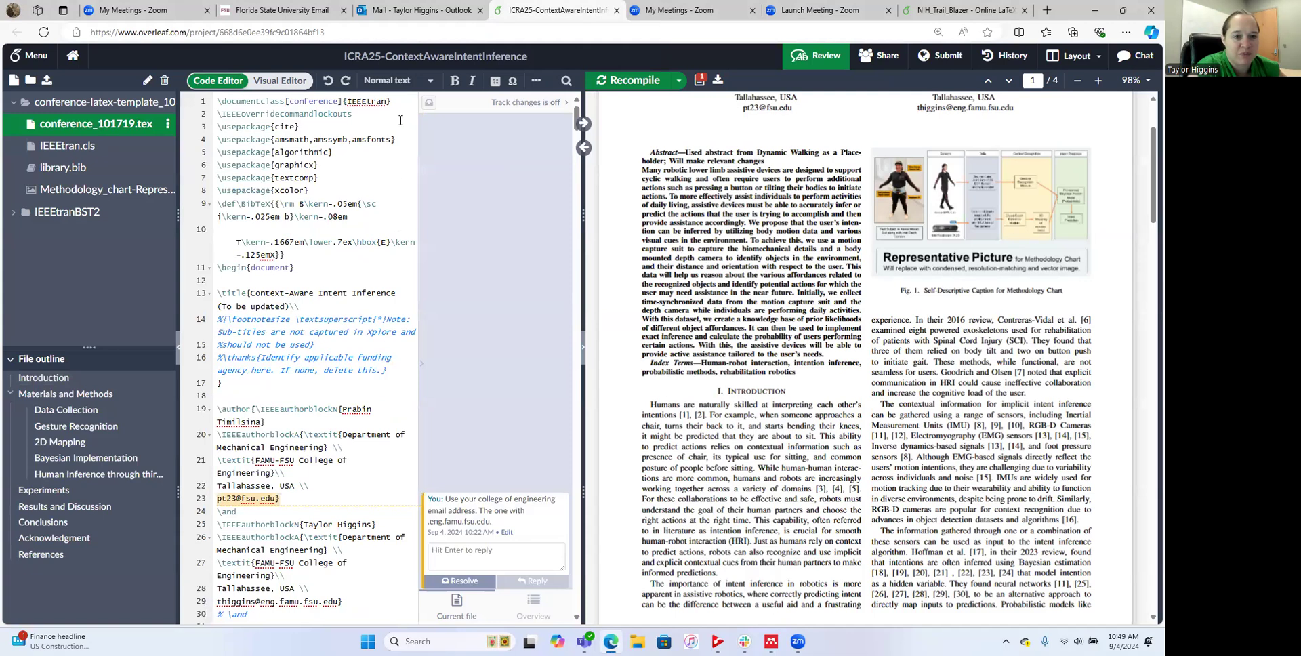
pyautogui.moveTo(399, 100); pyautogui.dragTo(341, 97)
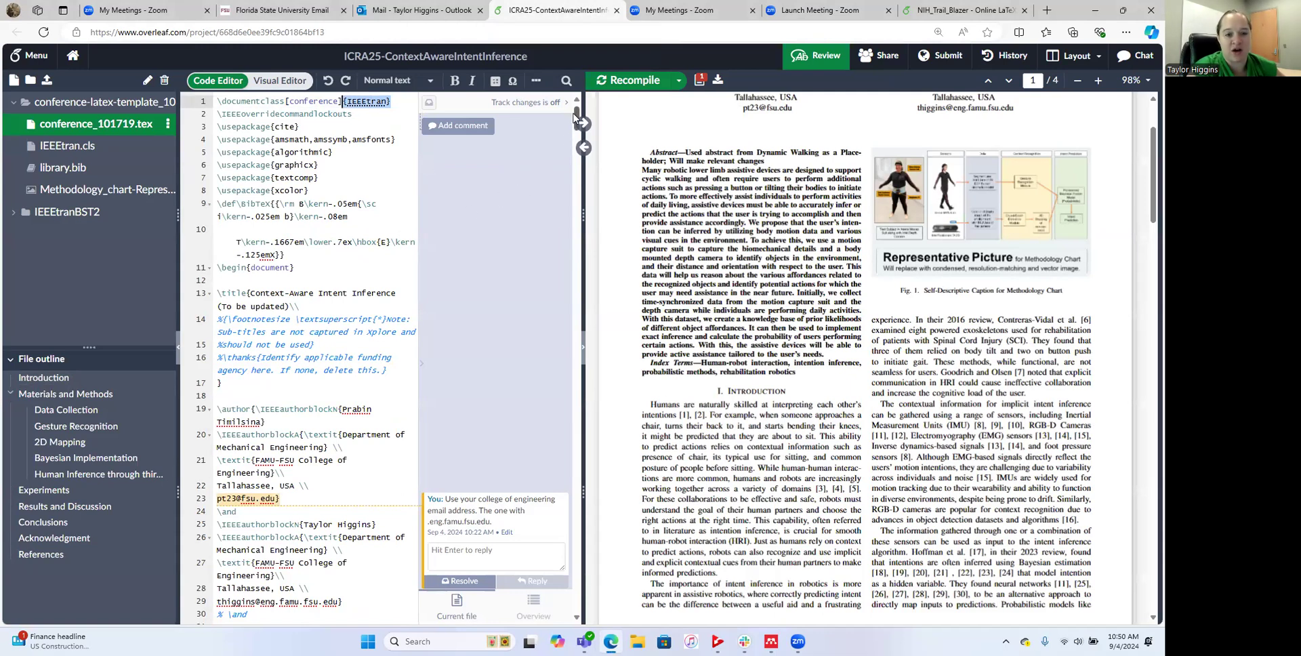
# Step: Find the References section near the end of conference_101719.tex and select its section heading line
pyautogui.scroll(-1, 574, 116)
pyautogui.scroll(-20, 539, 376)
pyautogui.scroll(-6, 545, 412)
pyautogui.scroll(-5, 560, 420)
pyautogui.scroll(-2, 370, 369)
pyautogui.scroll(-4, 374, 367)
pyautogui.scroll(2, 374, 367)
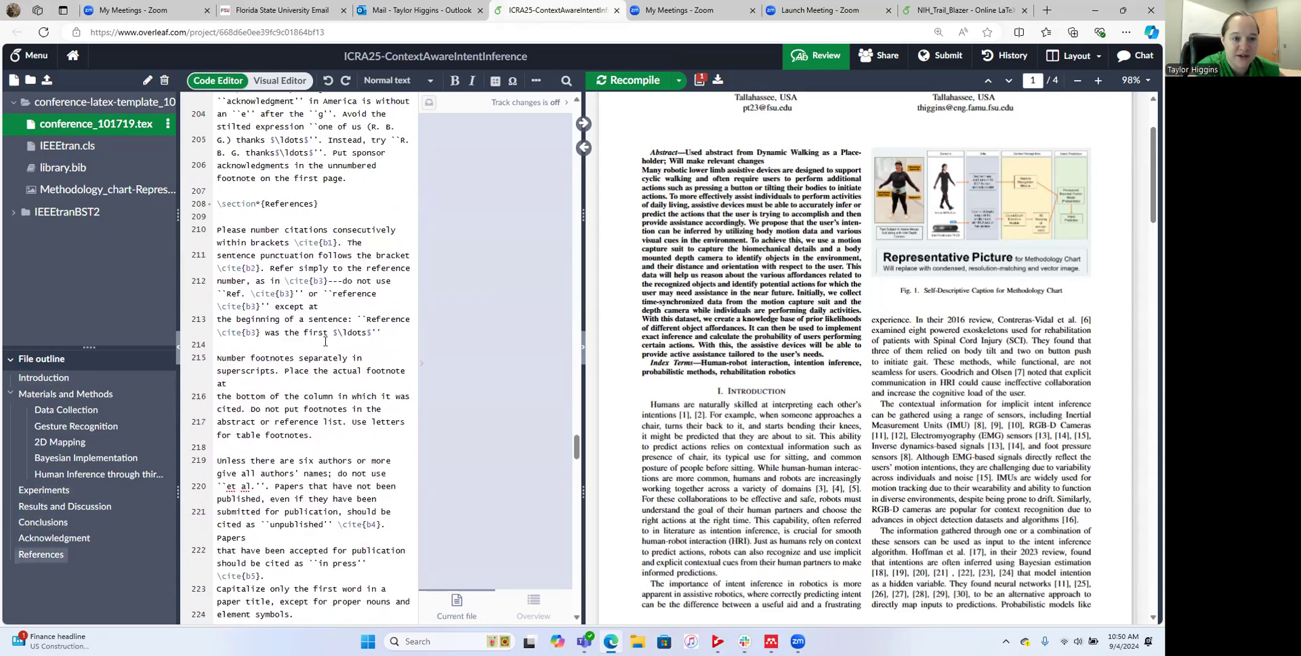
pyautogui.moveTo(216, 244); pyautogui.dragTo(330, 245)
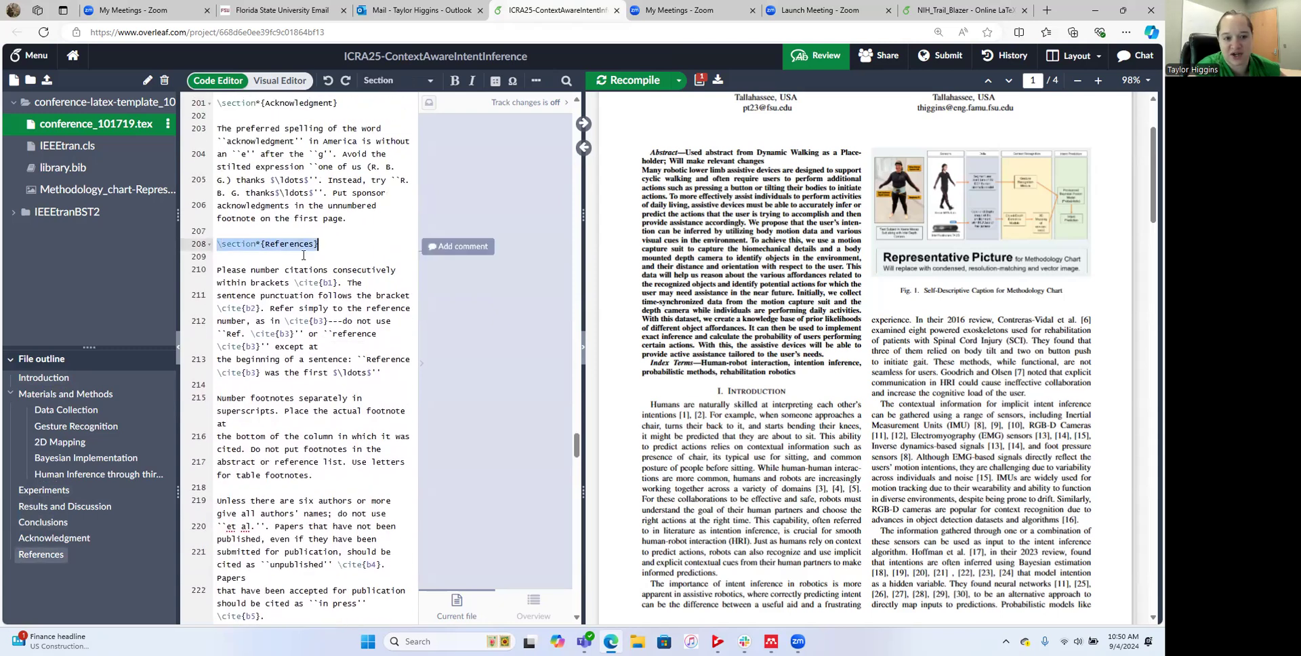
# Step: Select the line that begins thebibliography in the source and show the matching References list in the compiled PDF
pyautogui.scroll(-8, 304, 300)
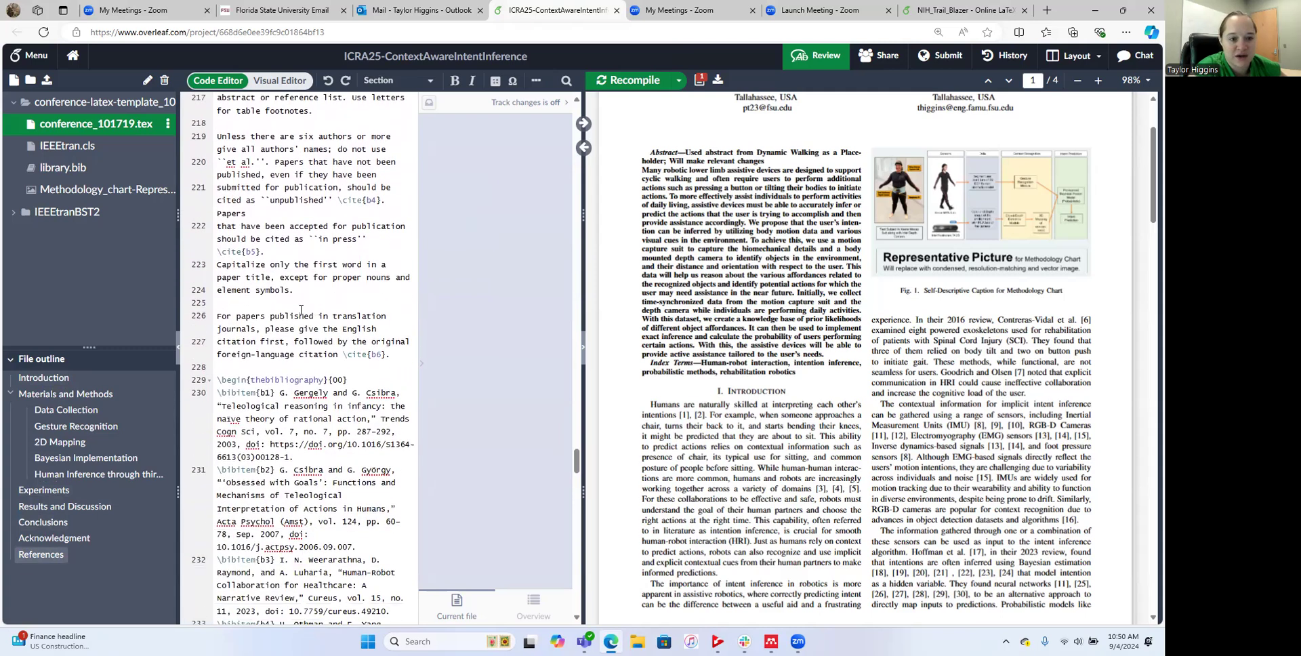
pyautogui.scroll(1, 301, 310)
pyautogui.moveTo(217, 258); pyautogui.dragTo(357, 259)
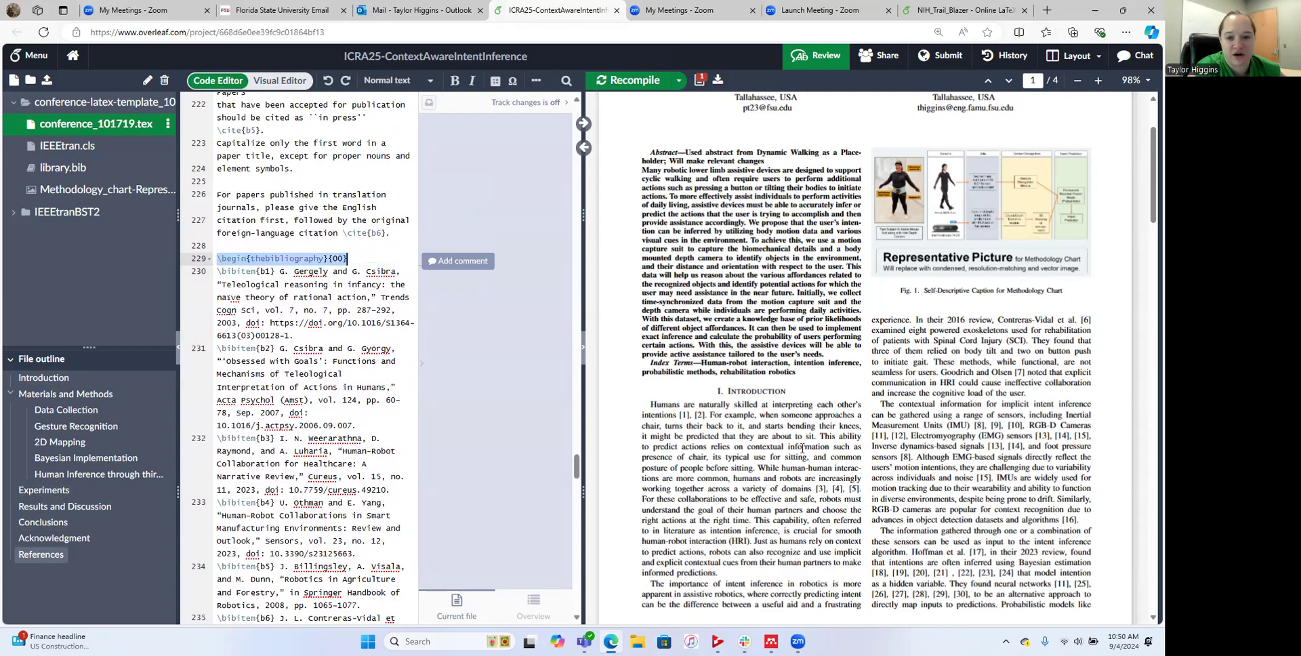
pyautogui.scroll(-5, 801, 450)
pyautogui.scroll(-10, 793, 457)
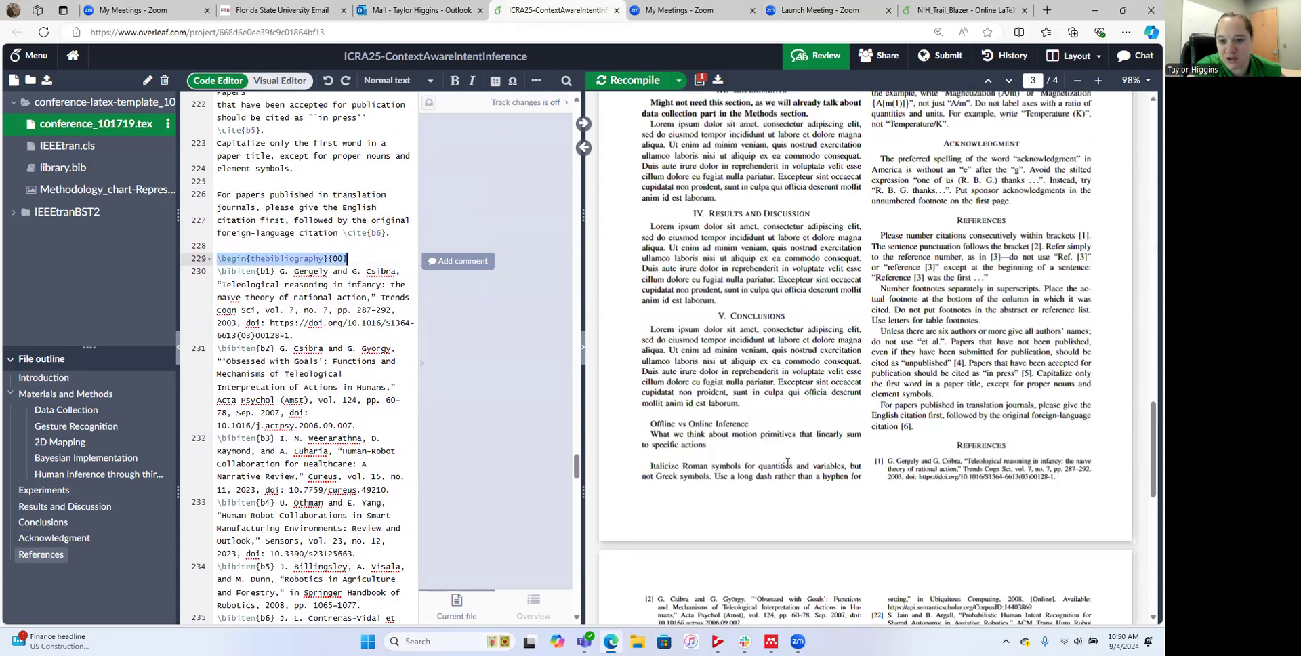
pyautogui.scroll(-2, 973, 352)
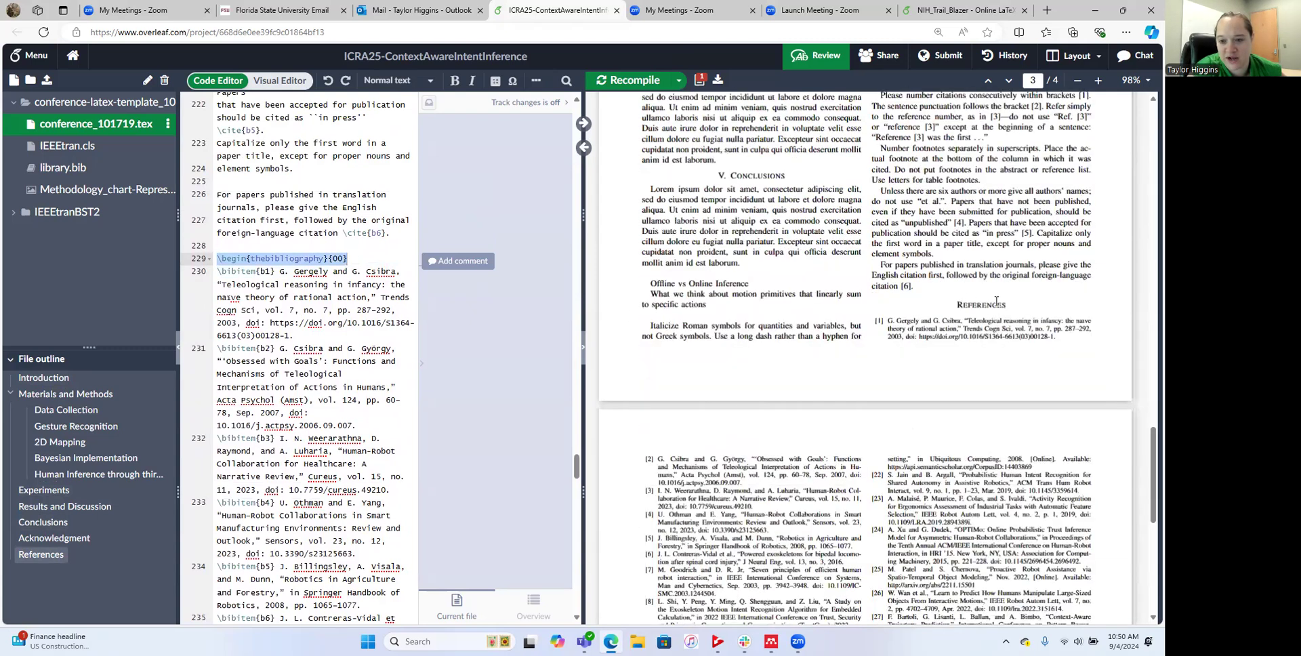
# Step: Examine the hand-written bibliography items b1 and b2 in the source, selecting the entries and the b1 citation key
pyautogui.click(218, 271)
pyautogui.moveTo(218, 271); pyautogui.dragTo(302, 335)
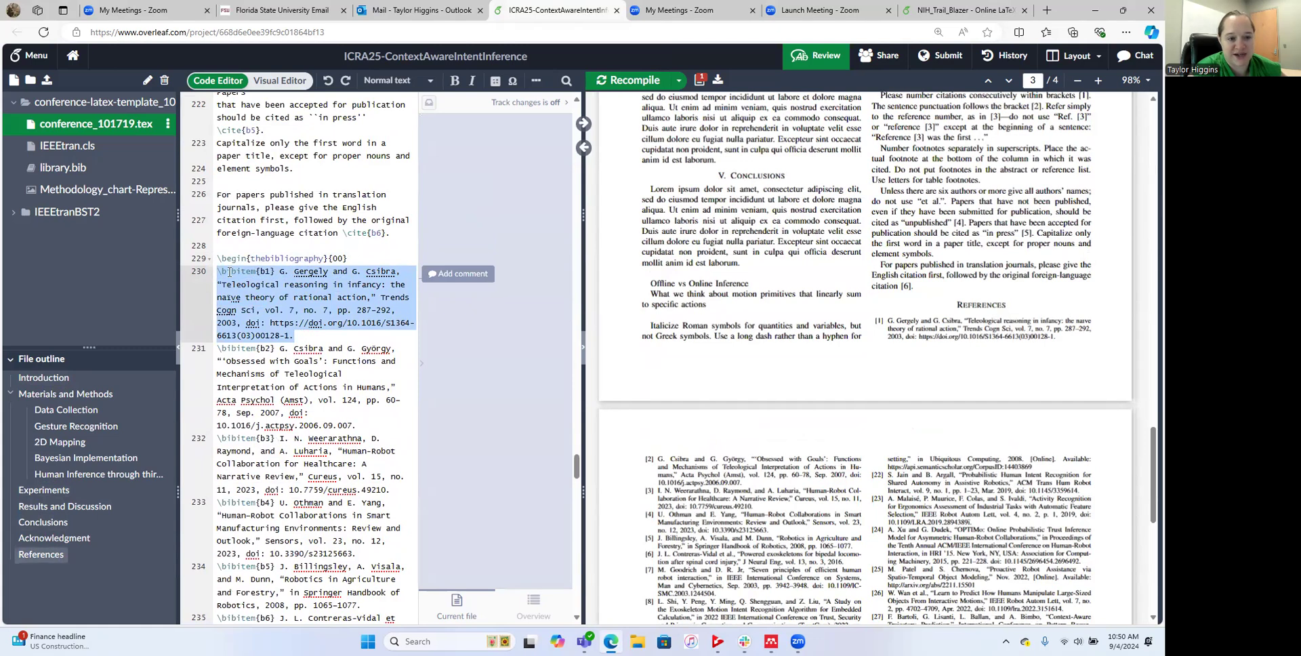
pyautogui.click(259, 272)
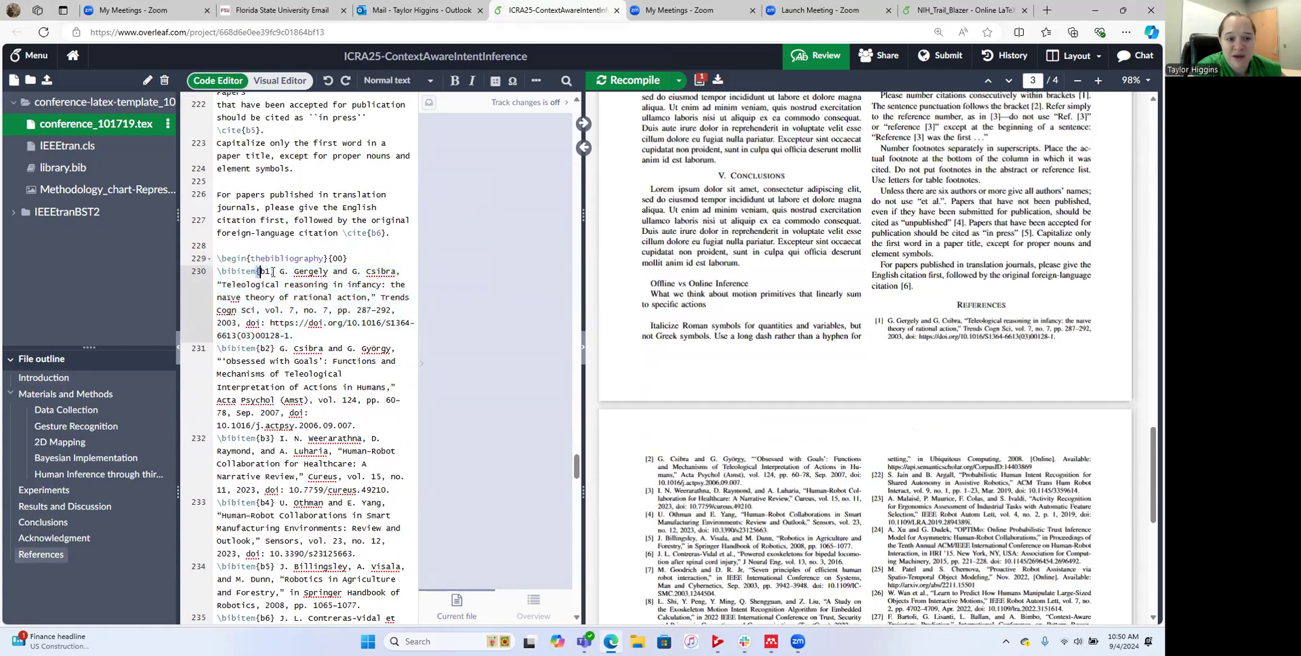
pyautogui.doubleClick(273, 271)
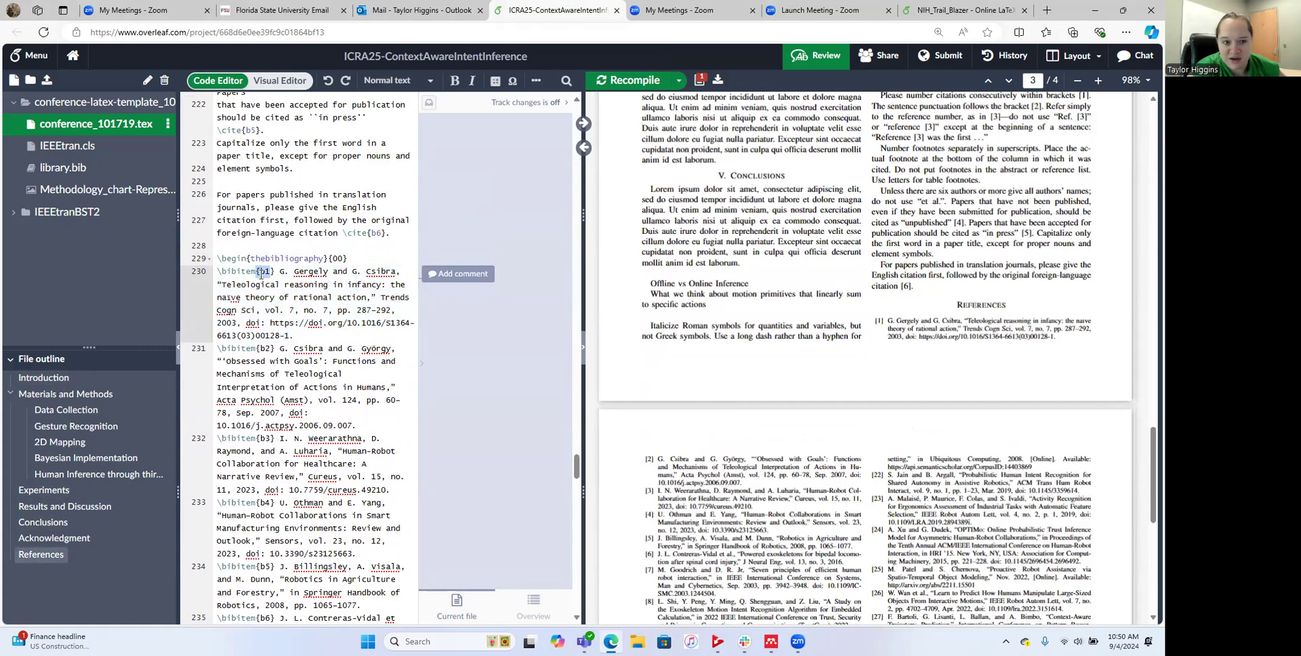
pyautogui.moveTo(218, 271); pyautogui.dragTo(296, 334)
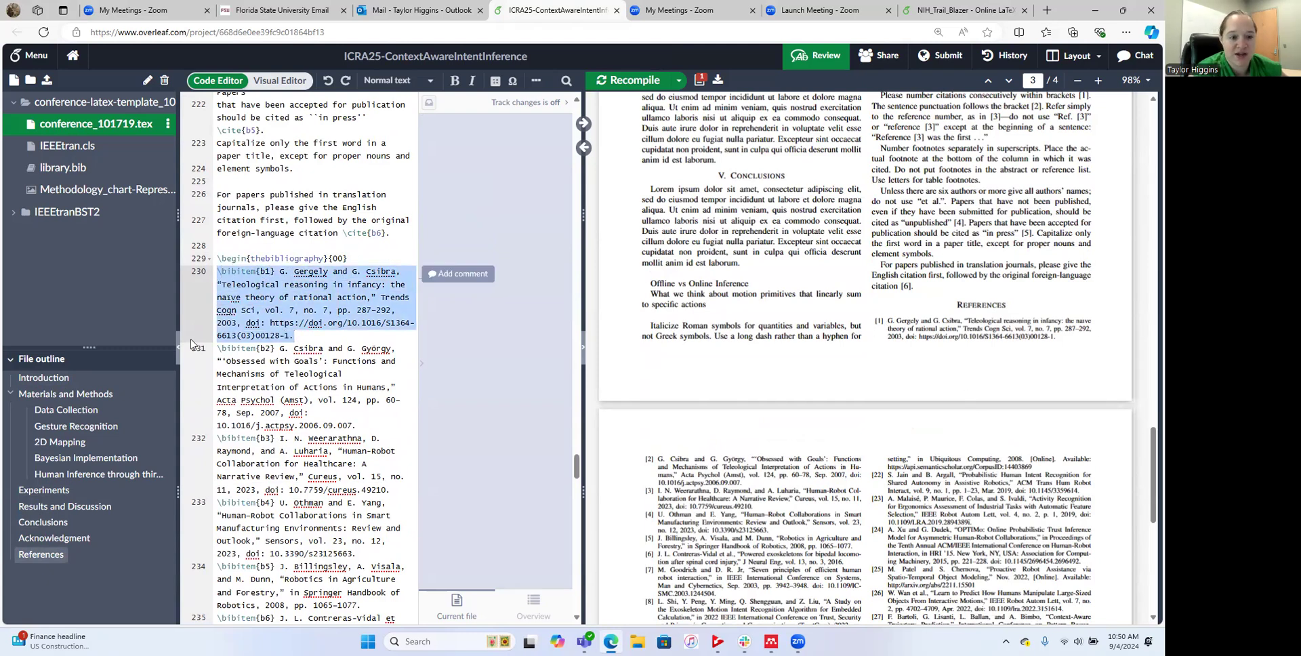
pyautogui.moveTo(218, 348); pyautogui.dragTo(333, 410)
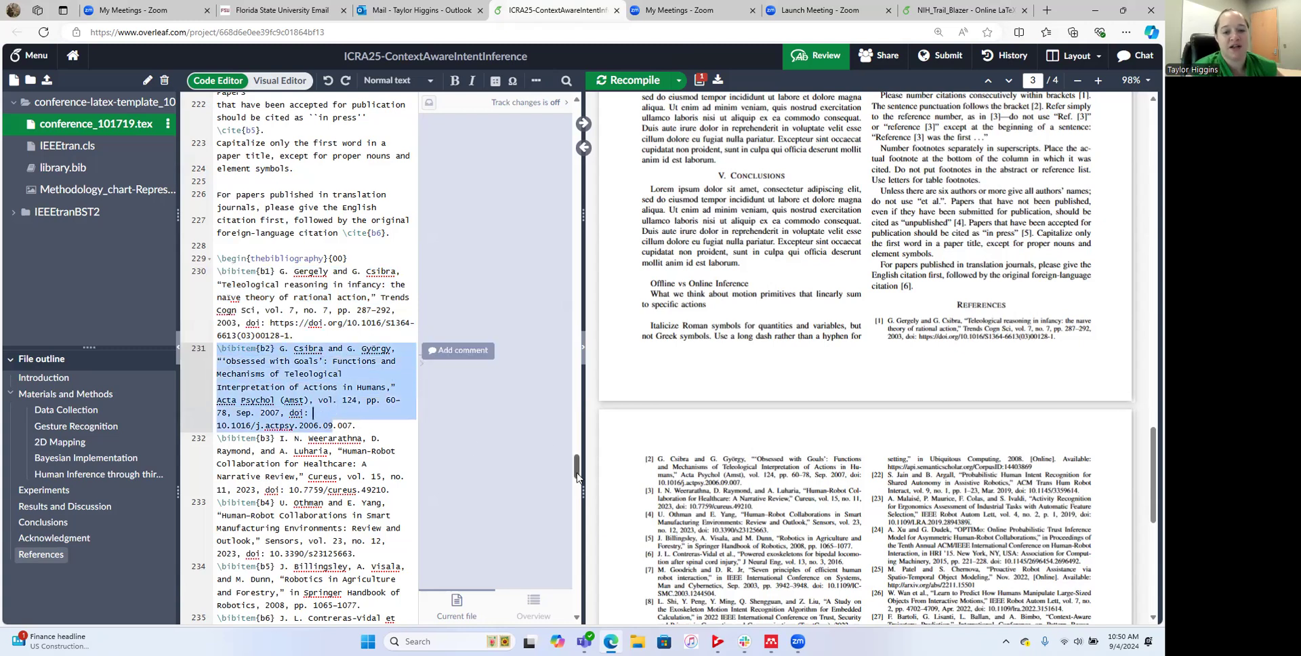
pyautogui.scroll(-3, 577, 474)
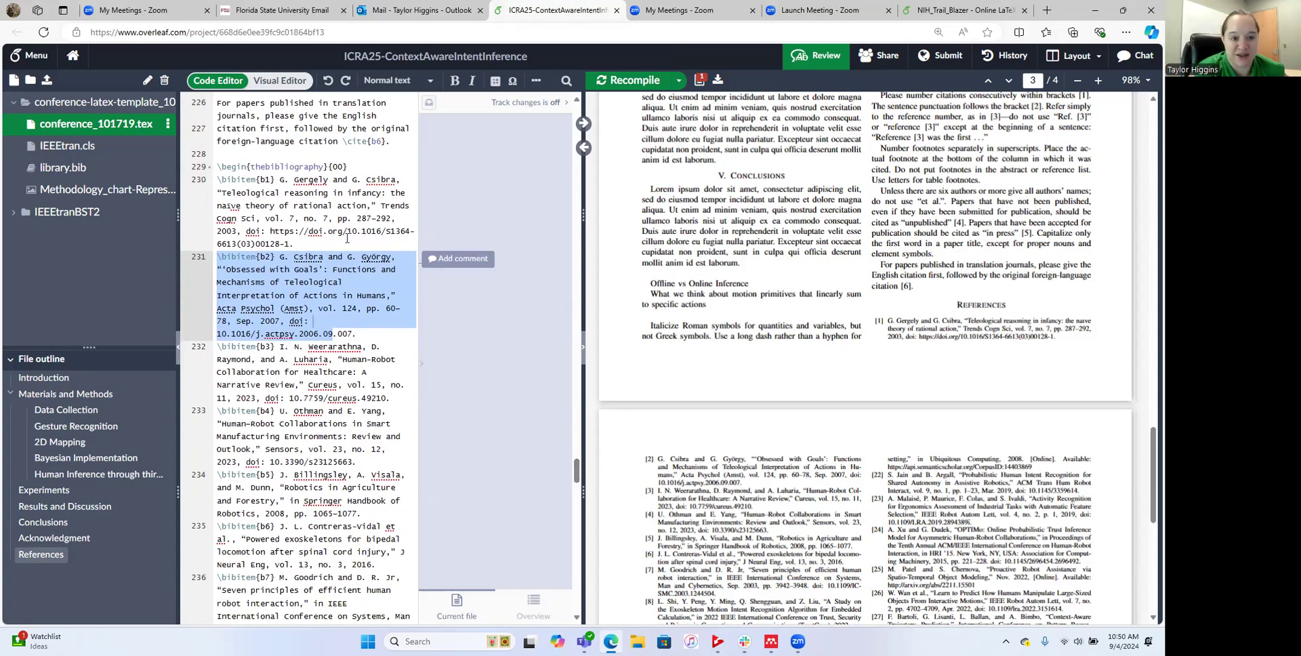
pyautogui.scroll(2, 239, 244)
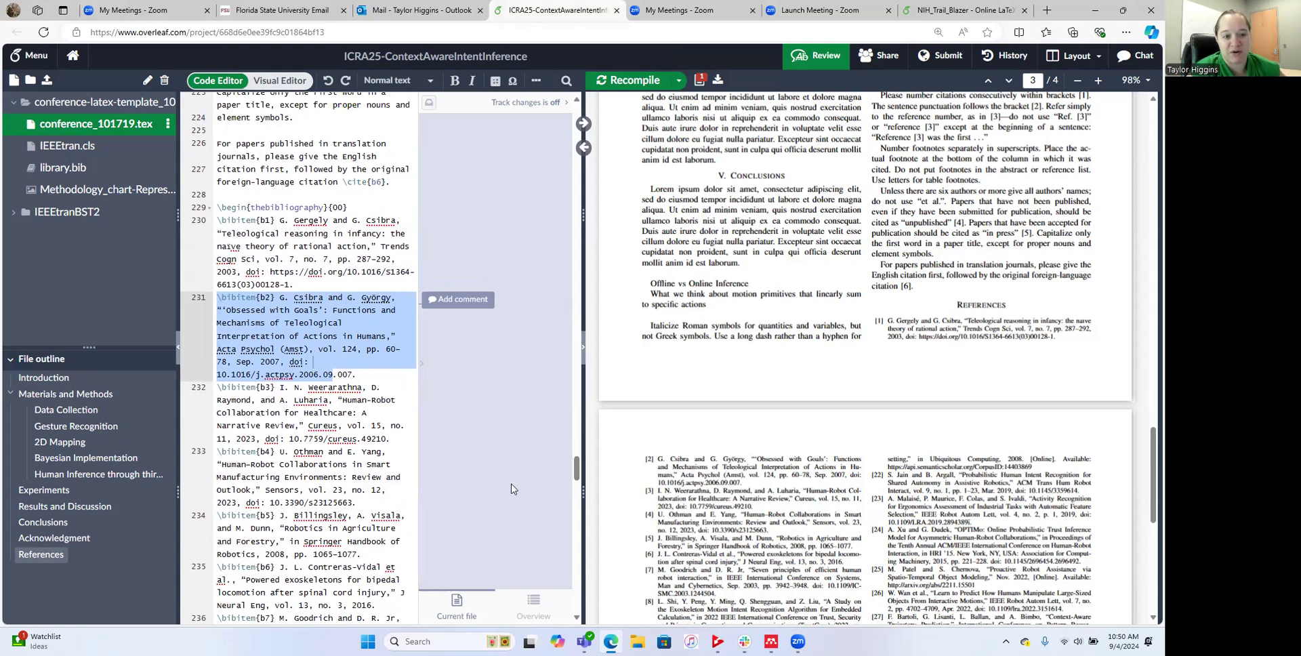
# Step: Go back to the Introduction in the source and select the manually written citations [1], [2] after its first sentence
pyautogui.moveTo(574, 467); pyautogui.dragTo(582, 117)
pyautogui.scroll(-12, 401, 386)
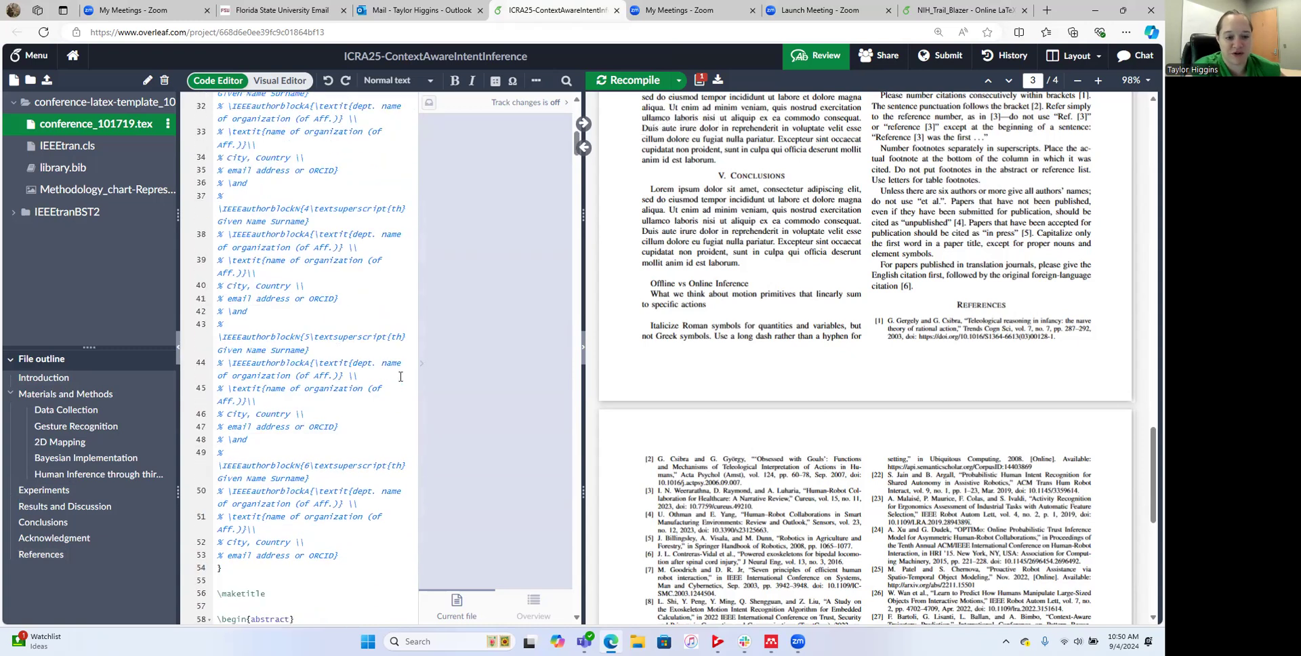
pyautogui.scroll(-3, 402, 403)
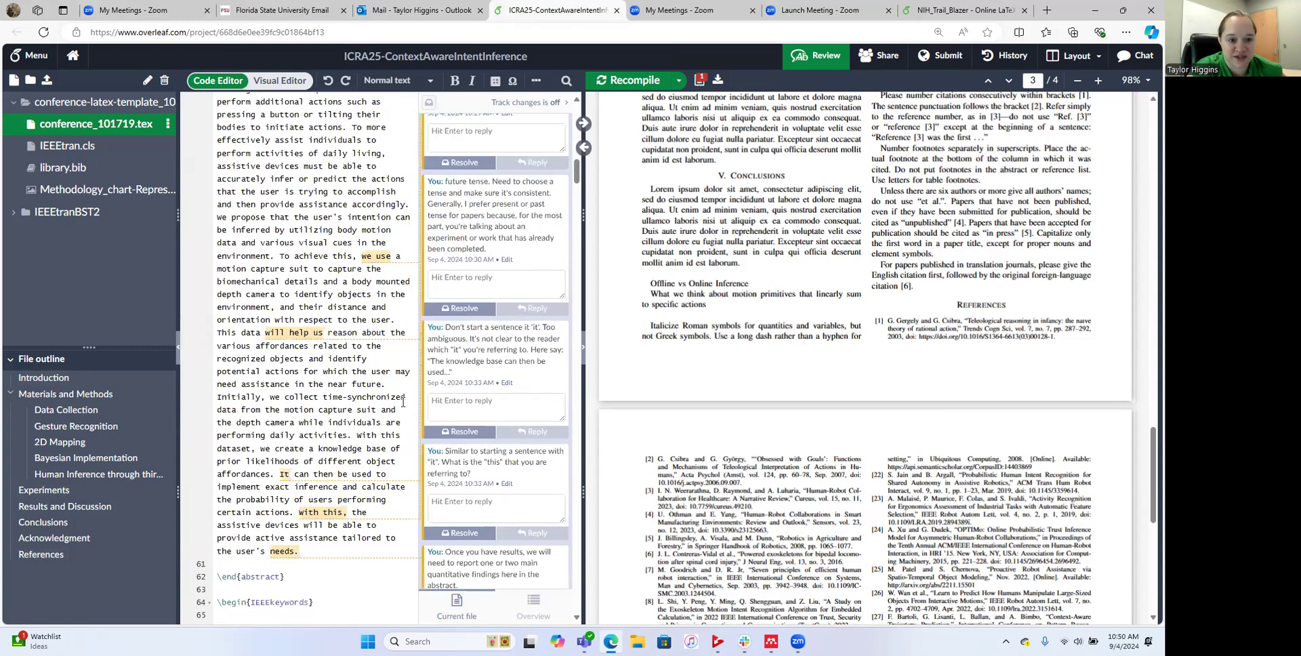
pyautogui.scroll(-8, 326, 247)
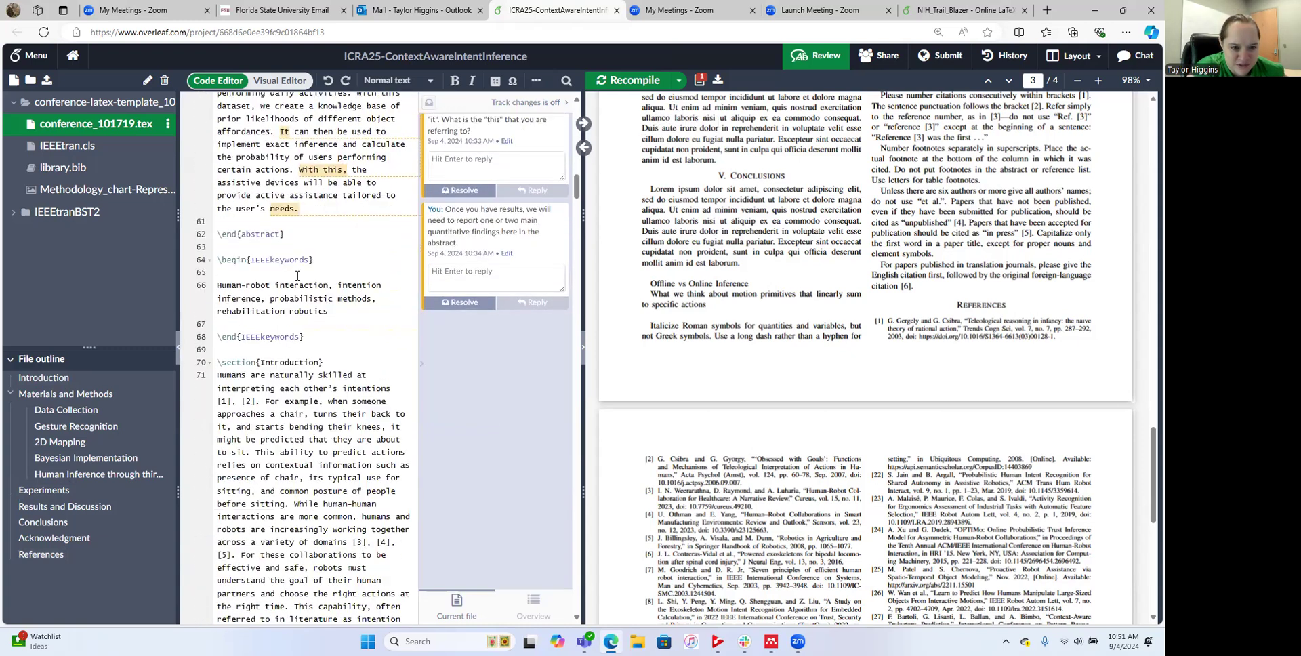
pyautogui.moveTo(217, 171); pyautogui.dragTo(262, 197)
pyautogui.scroll(-3, 905, 353)
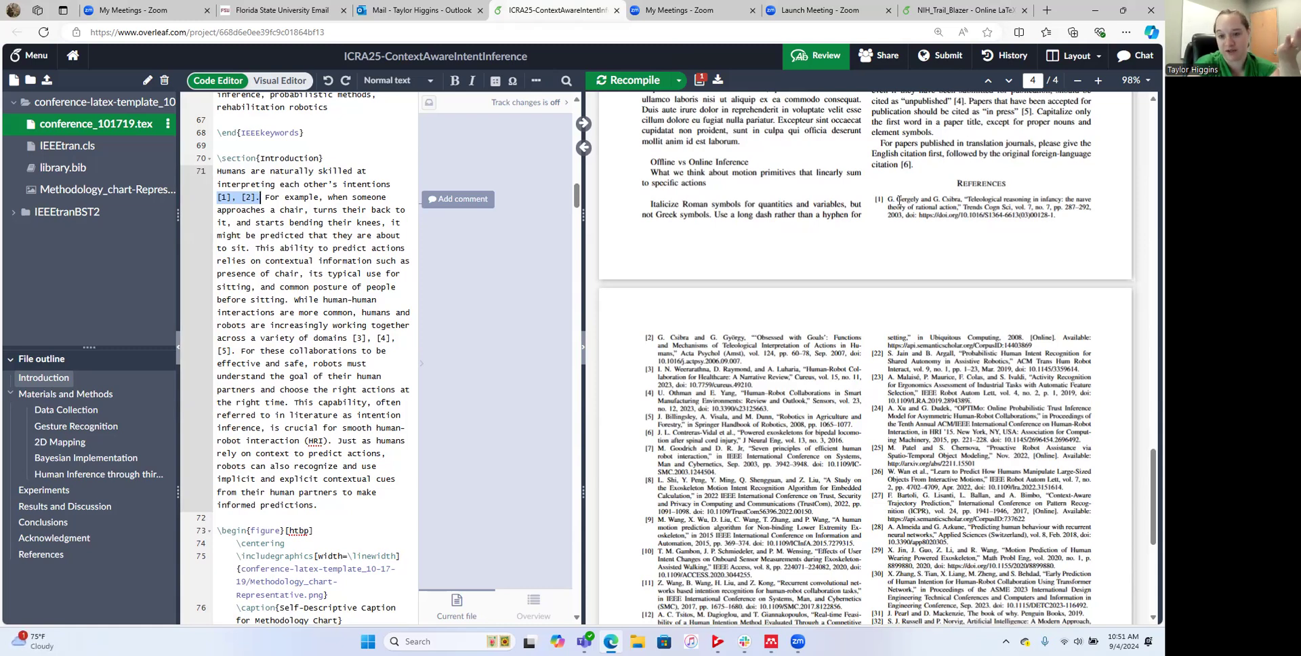
# Step: Review the numbered reference list in the PDF and place the cursor before citation [5] in the Introduction source
pyautogui.scroll(-3, 888, 431)
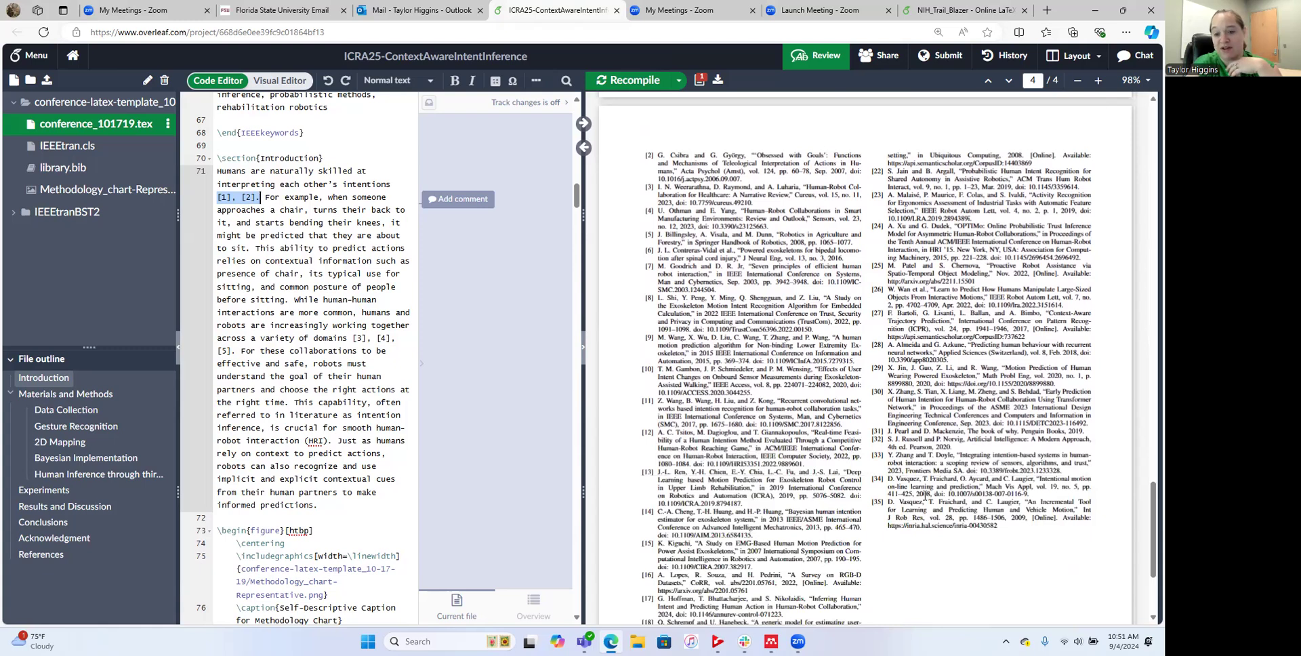
pyautogui.scroll(3, 851, 517)
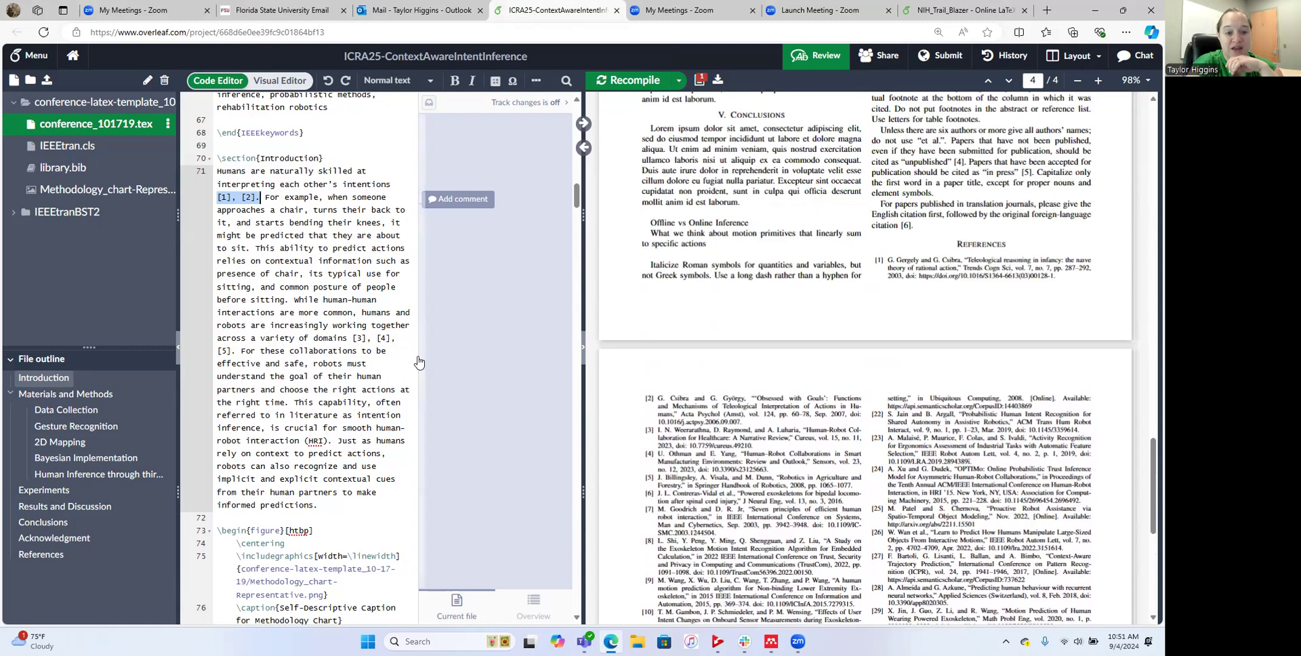
pyautogui.click(403, 338)
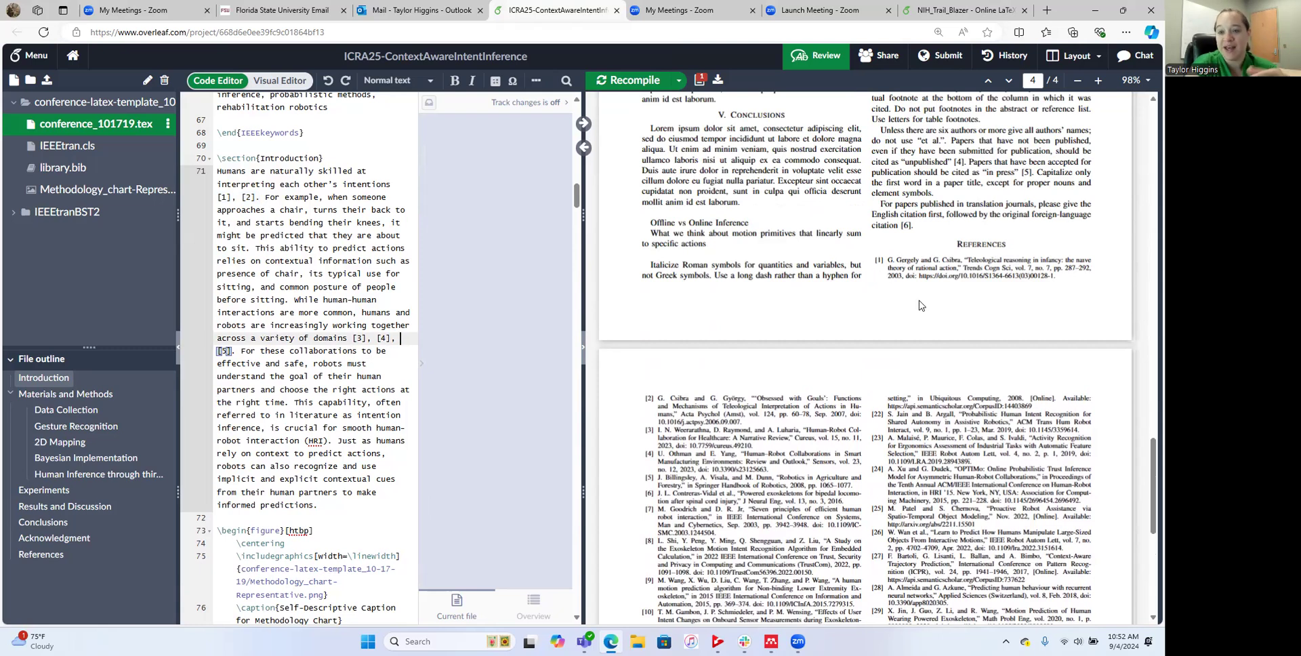
# Step: Show the Introduction on the PDF's first page and select the number of citation [1] in the rendered text
pyautogui.scroll(2, 919, 339)
pyautogui.scroll(10, 921, 337)
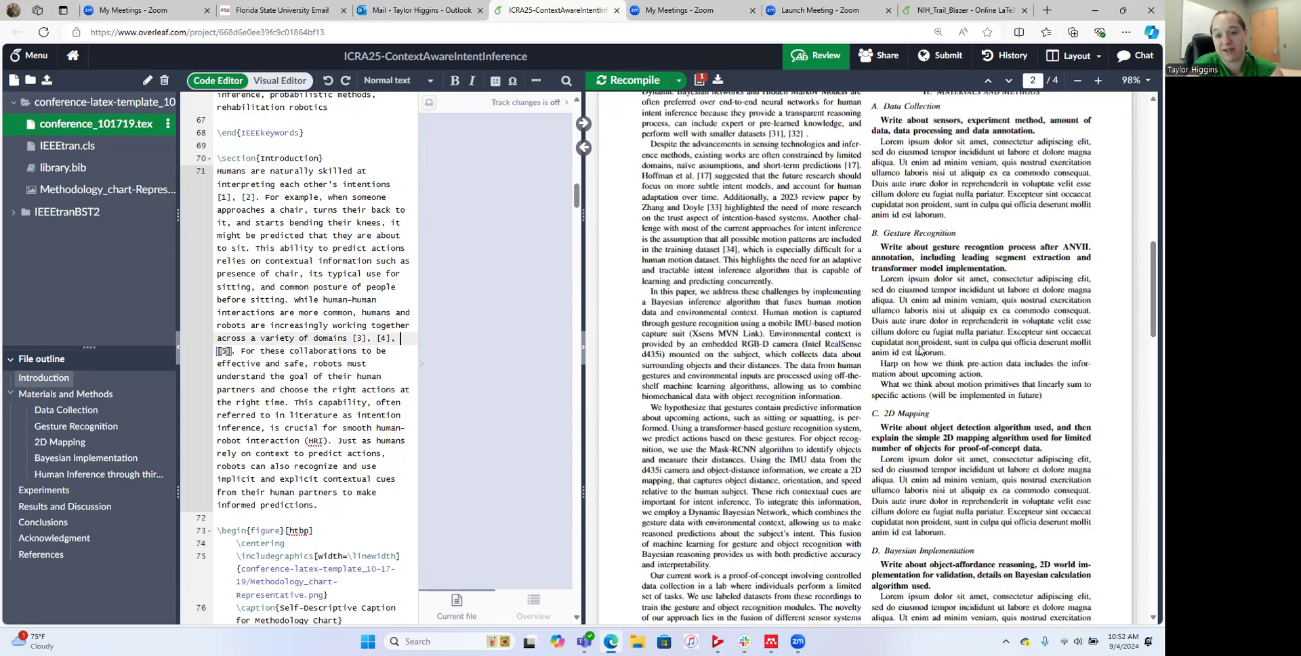
pyautogui.scroll(10, 922, 357)
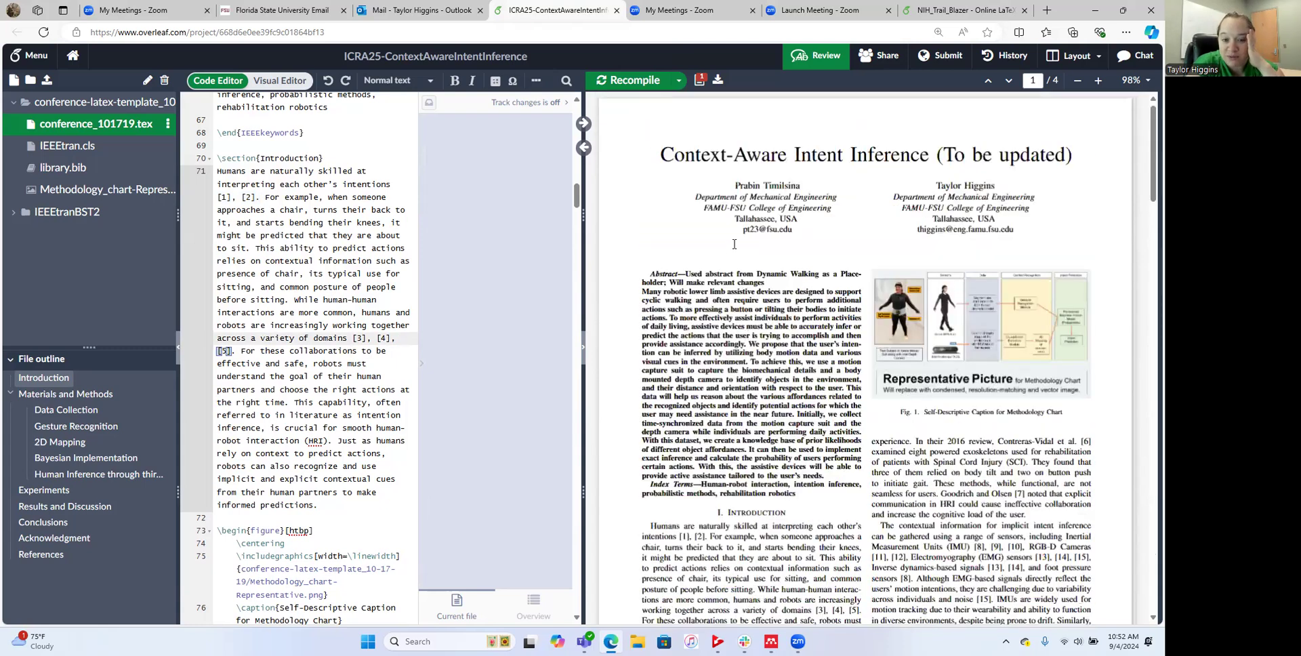
pyautogui.scroll(-5, 684, 294)
pyautogui.doubleClick(690, 294)
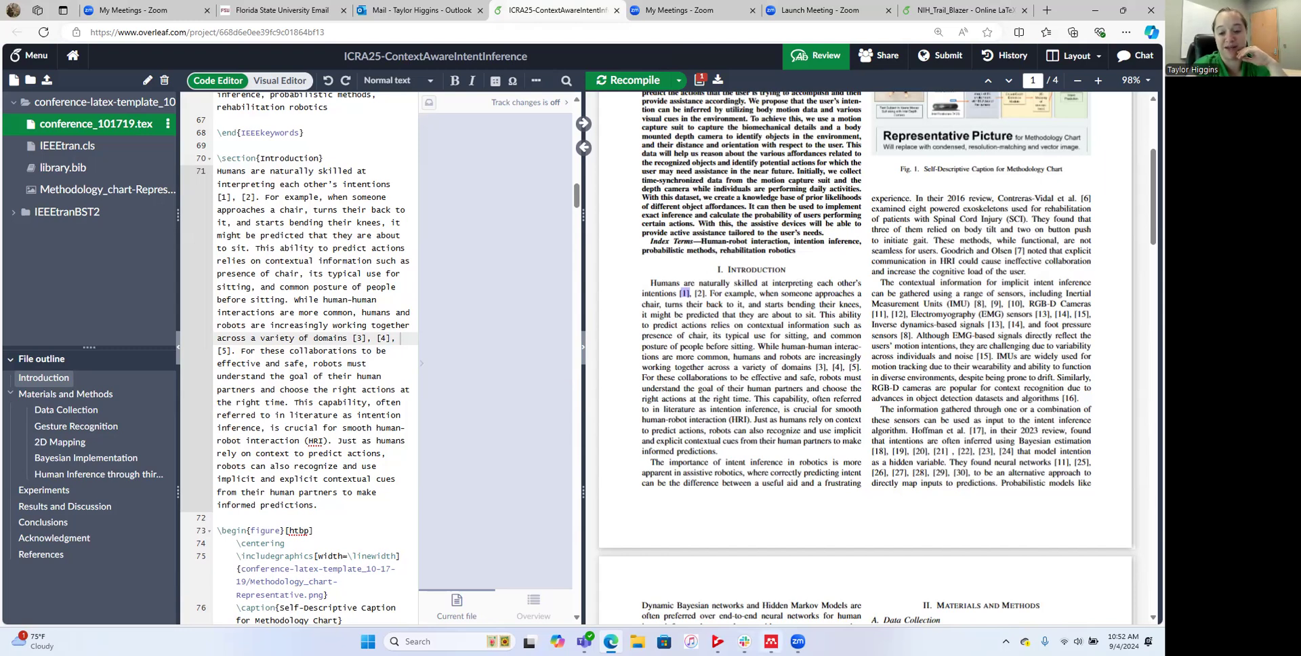
# Step: Switch to Mendeley Reference Manager, view the options for adding new references, and dismiss them
pyautogui.moveTo(771, 642)
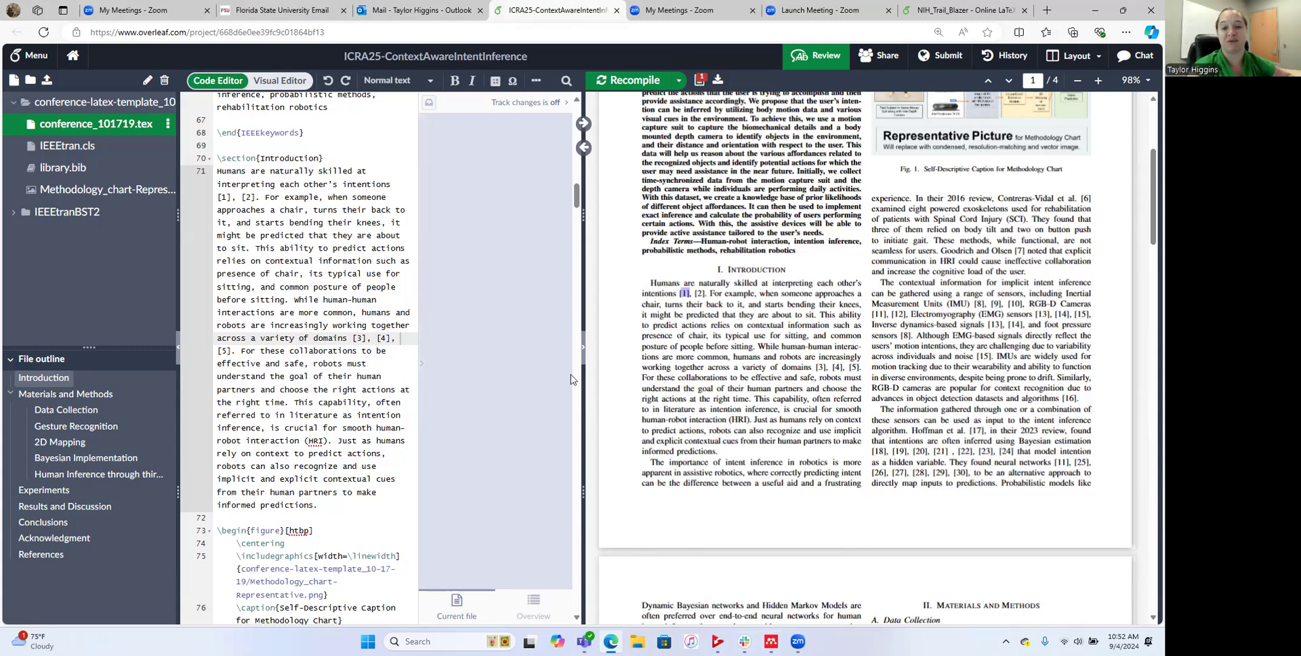
pyautogui.hotkey('alt', 'Tab')
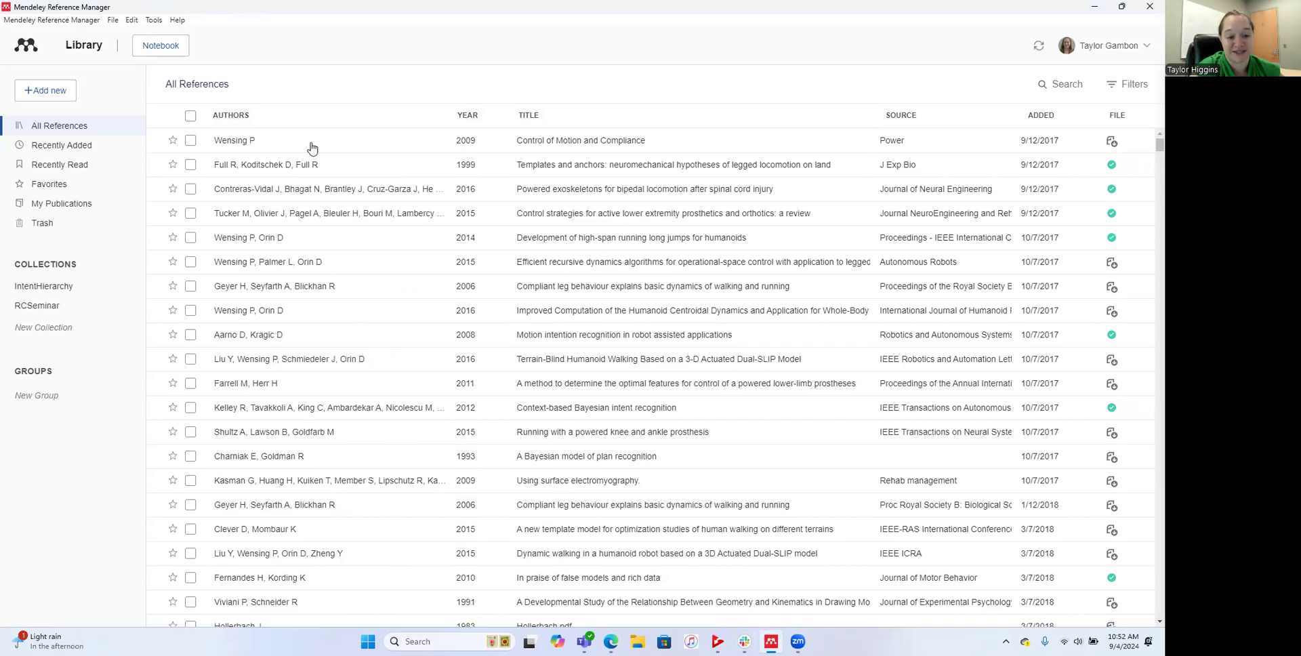
pyautogui.click(49, 90)
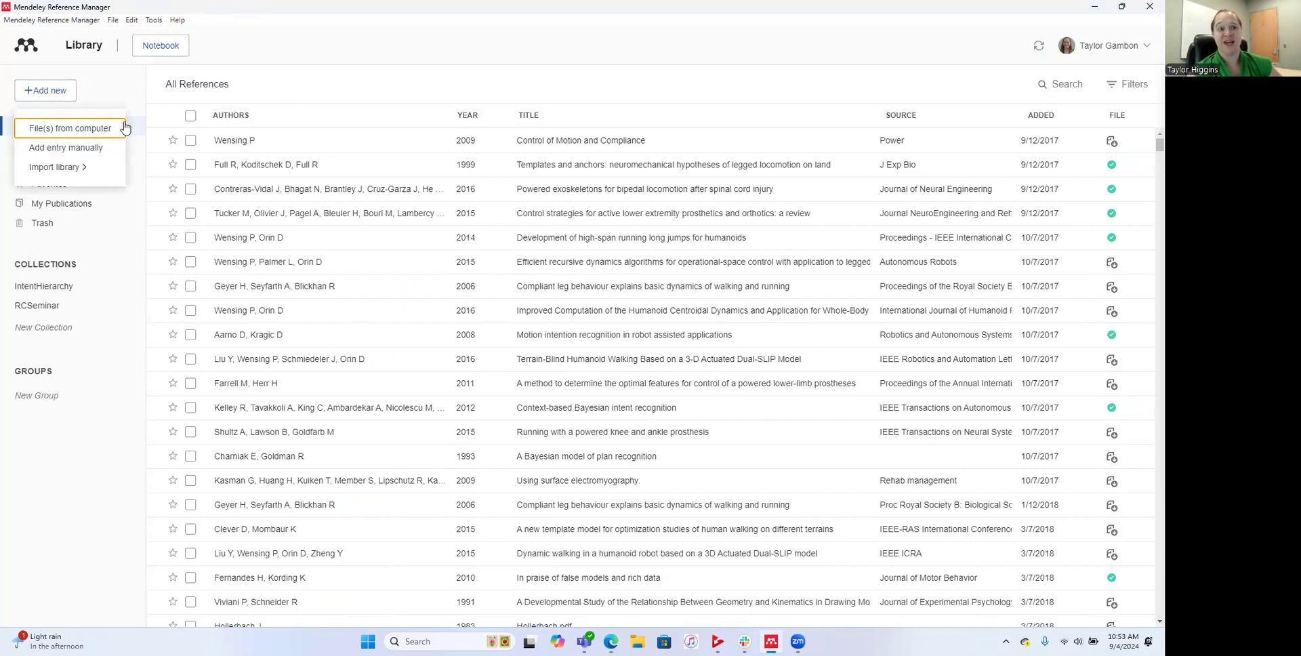
pyautogui.click(265, 87)
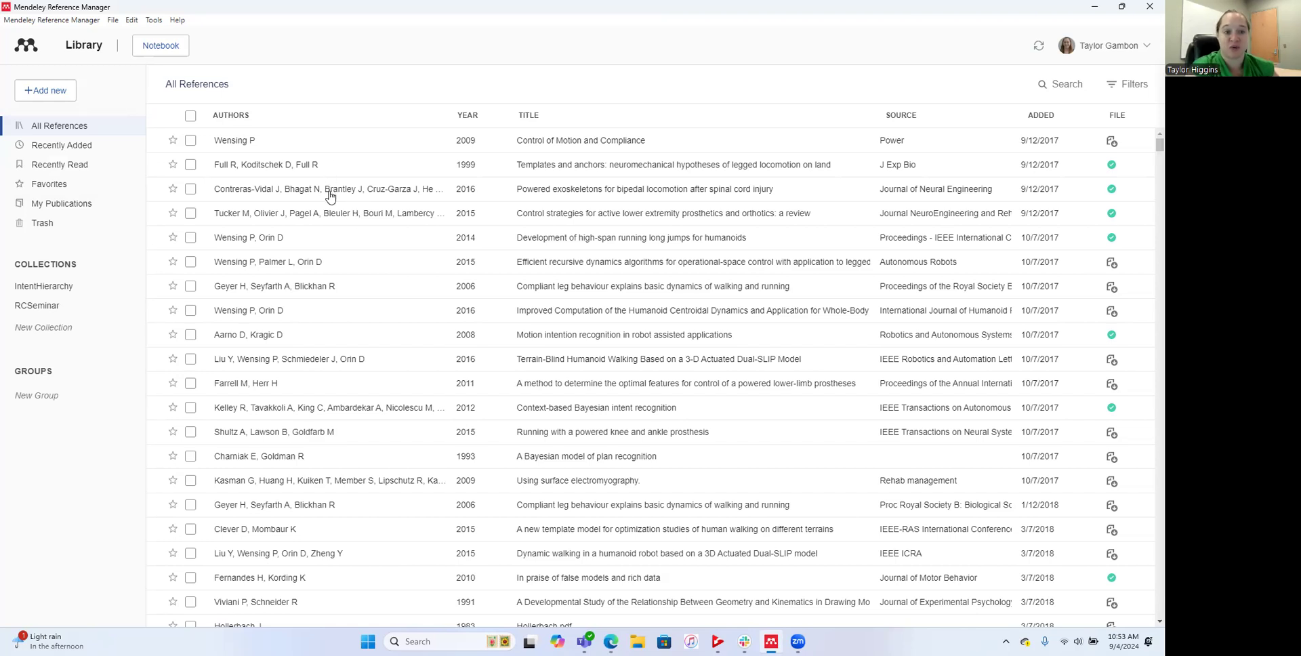
# Step: Open the details of "Powered exoskeletons for bipedal locomotion after spinal cord injury", select its title, and open its author list
pyautogui.click(330, 197)
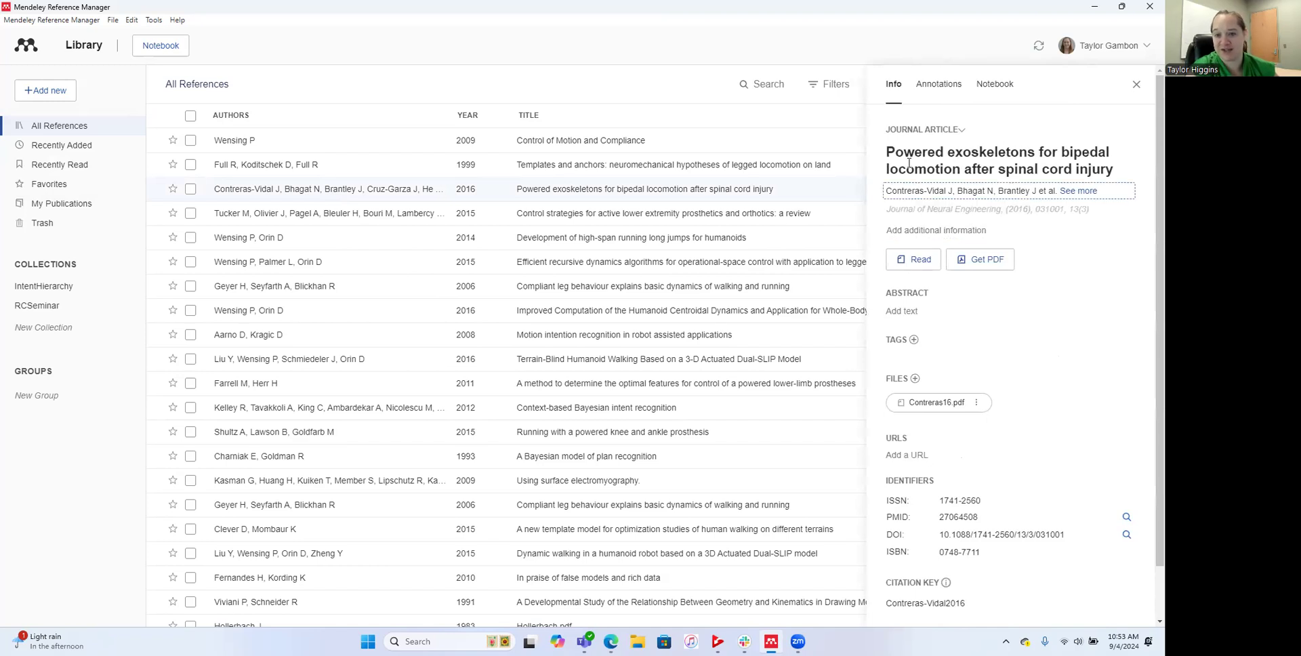
pyautogui.moveTo(886, 162); pyautogui.dragTo(988, 185)
pyautogui.click(1102, 170)
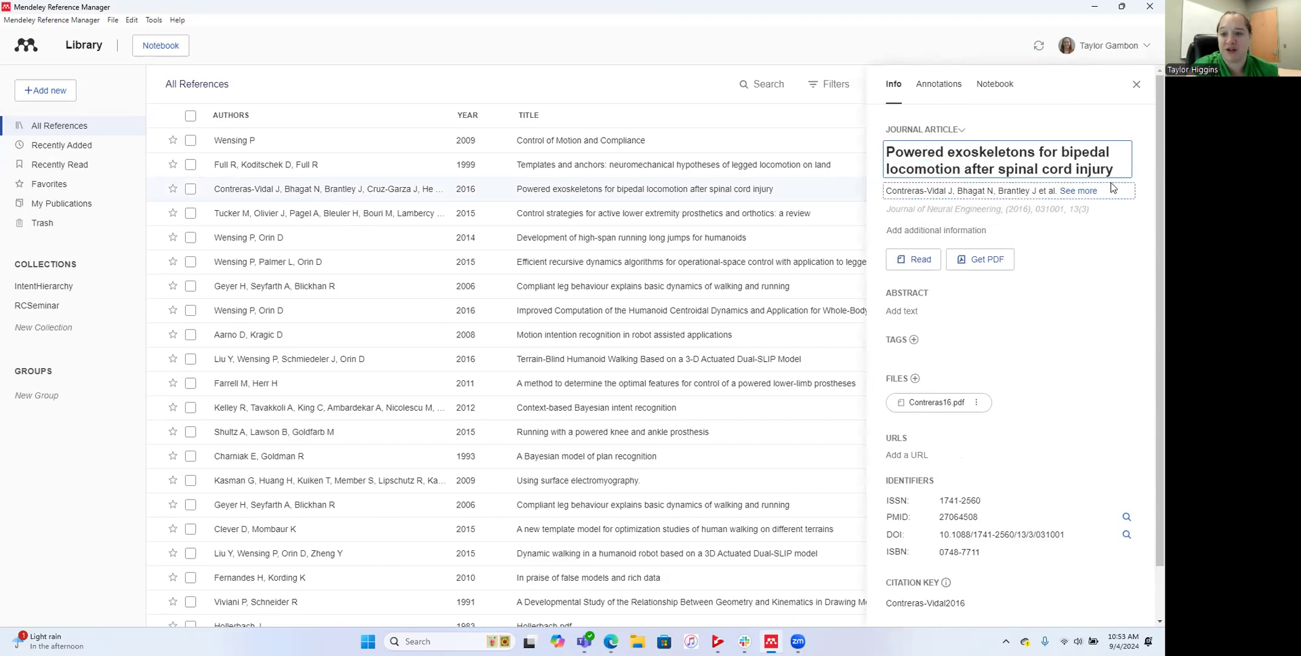
pyautogui.moveTo(1123, 166); pyautogui.dragTo(879, 137)
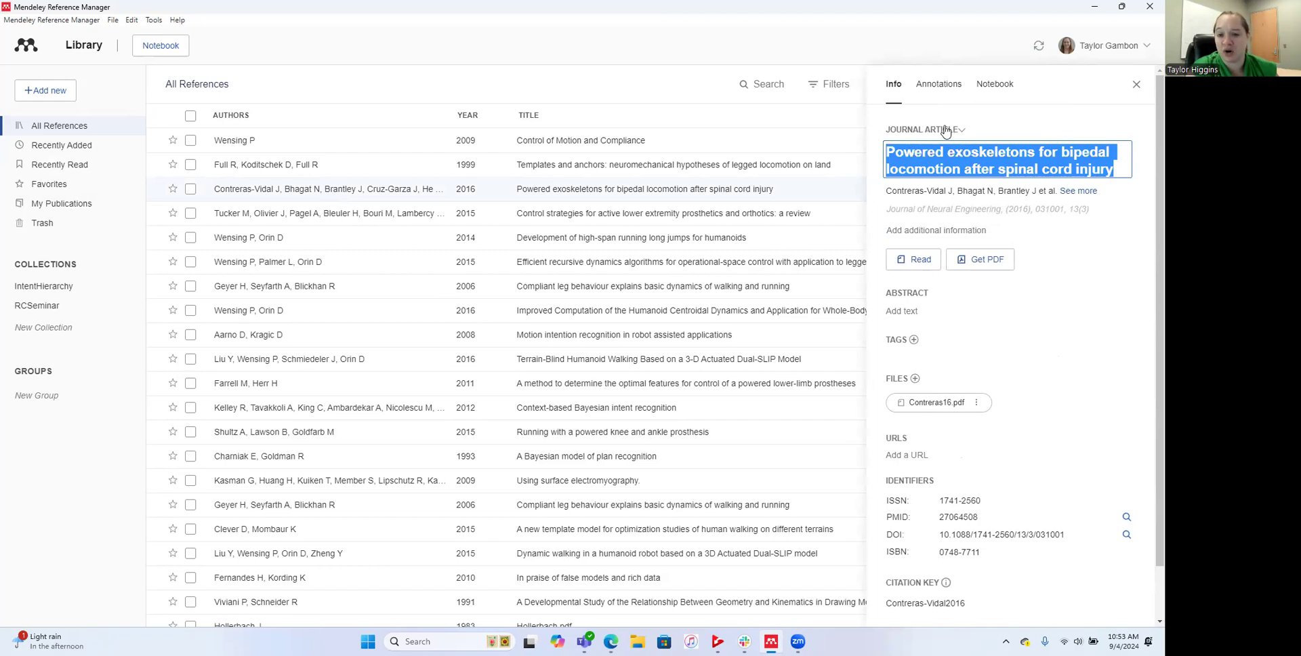
pyautogui.click(938, 188)
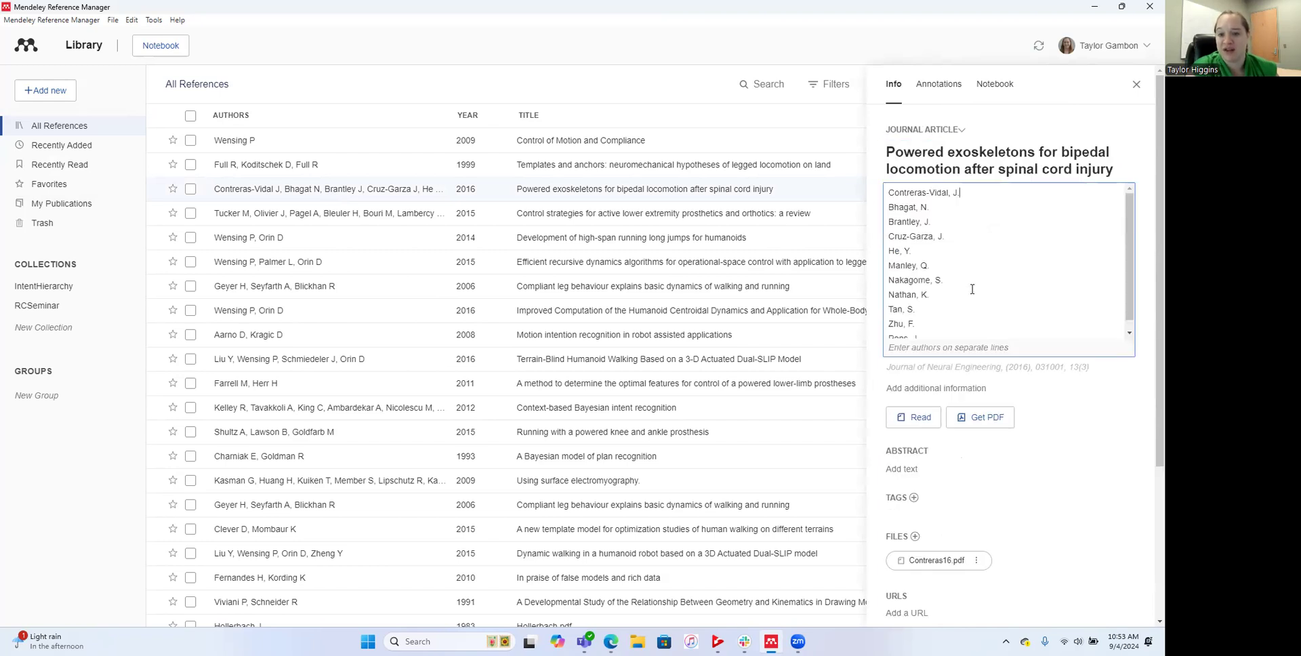
# Step: Select the first author in the reference's author list, close the list, and open the identifiers that include the DOI
pyautogui.moveTo(891, 192); pyautogui.dragTo(962, 195)
pyautogui.click(972, 338)
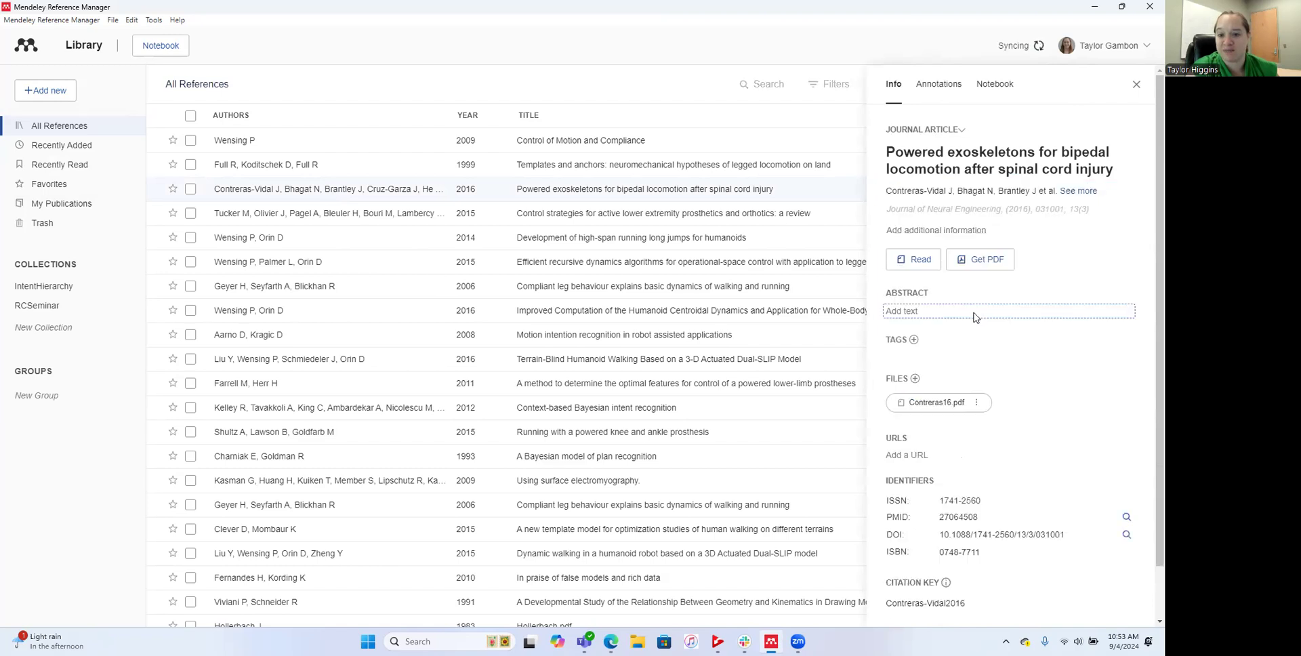
pyautogui.scroll(-2, 985, 384)
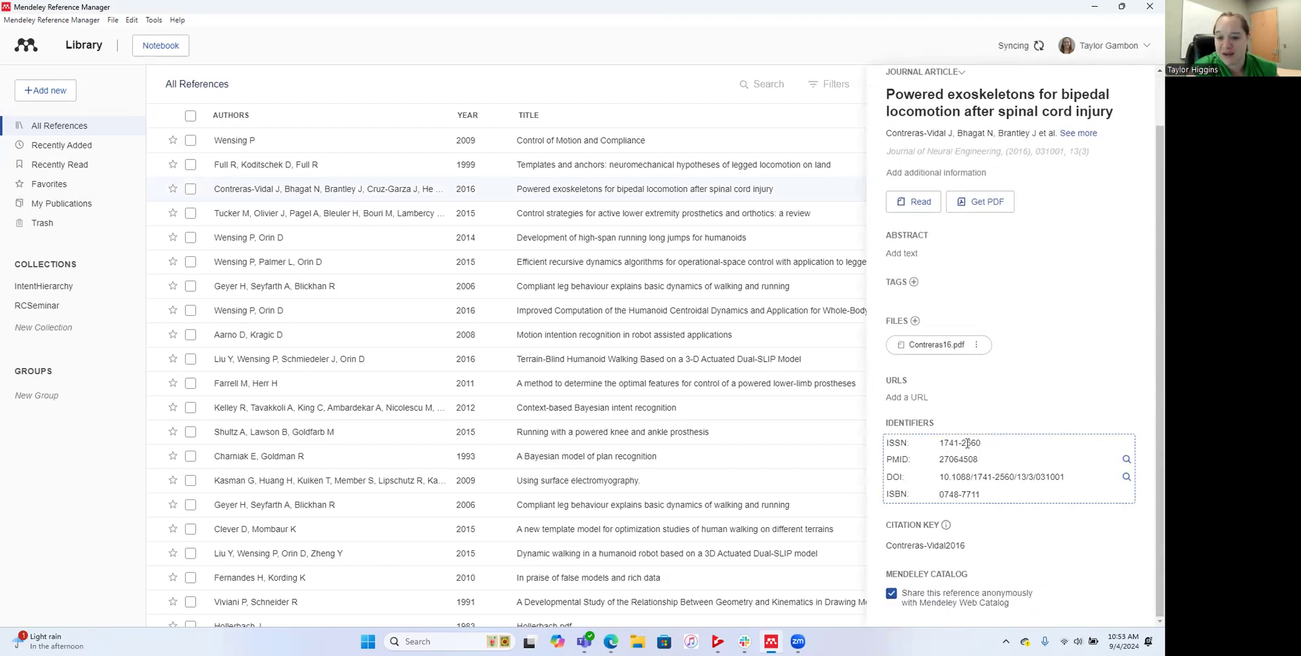
pyautogui.moveTo(942, 477); pyautogui.dragTo(1018, 478)
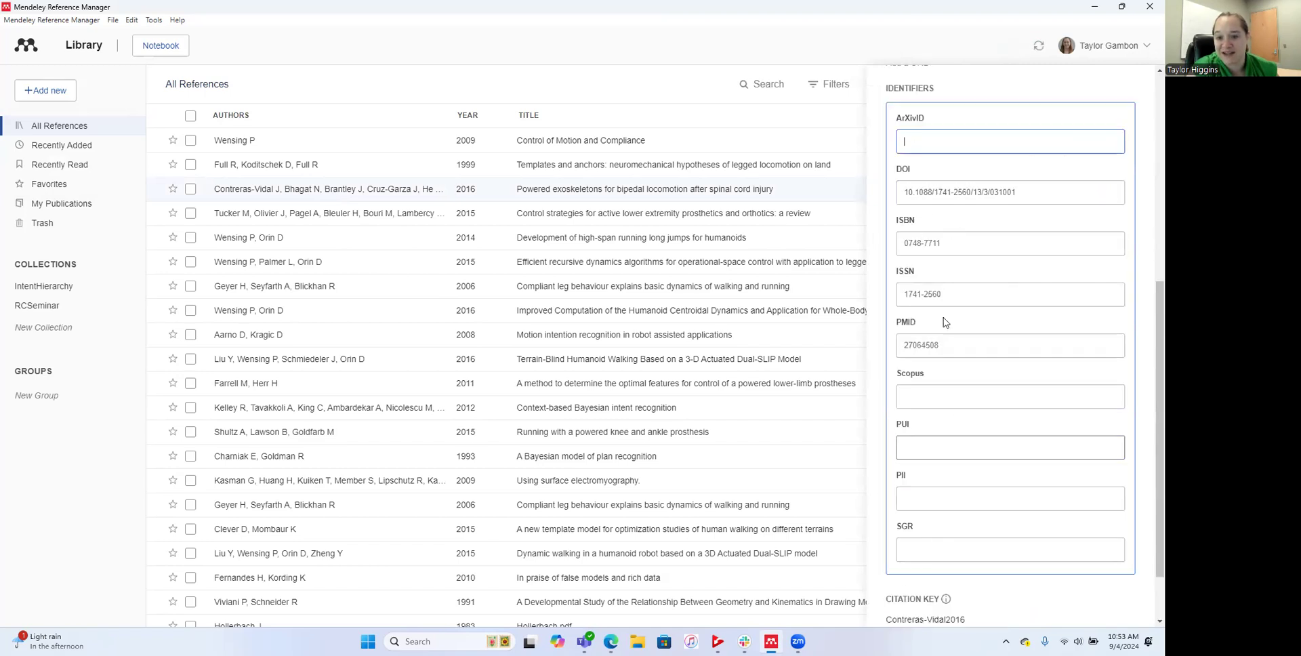
# Step: Leave the identifier fields of the exoskeleton reference and close its details
pyautogui.scroll(5, 955, 149)
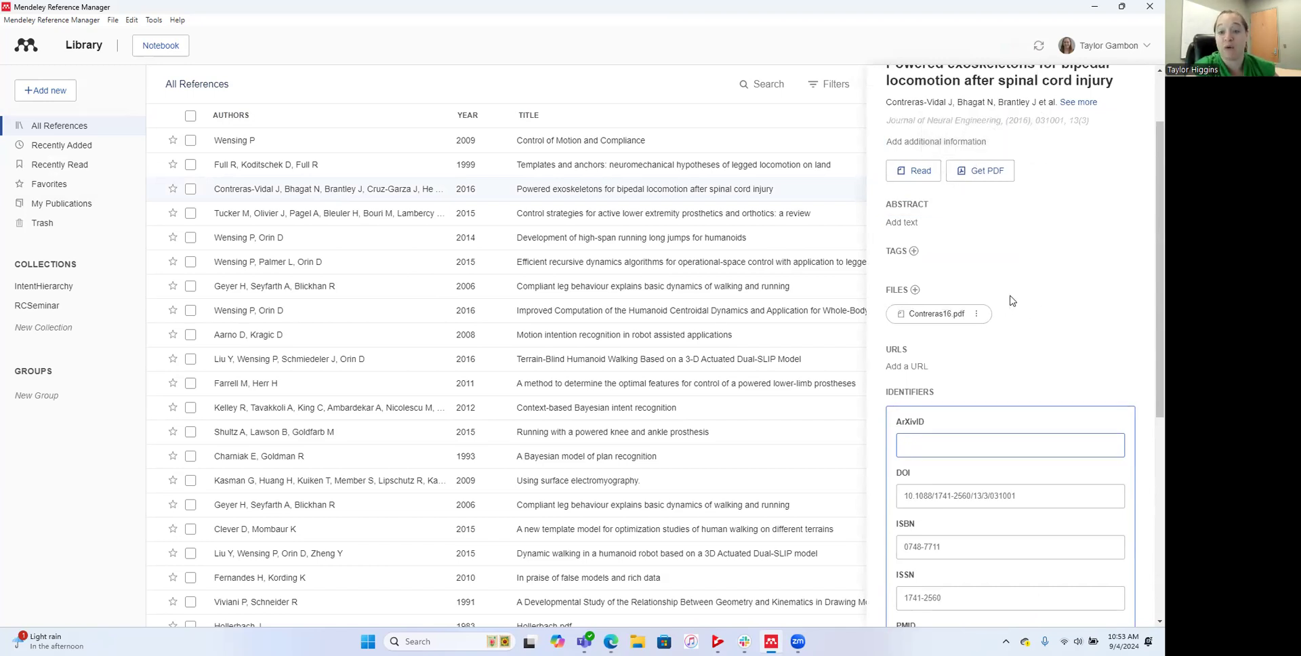
pyautogui.scroll(2, 1002, 271)
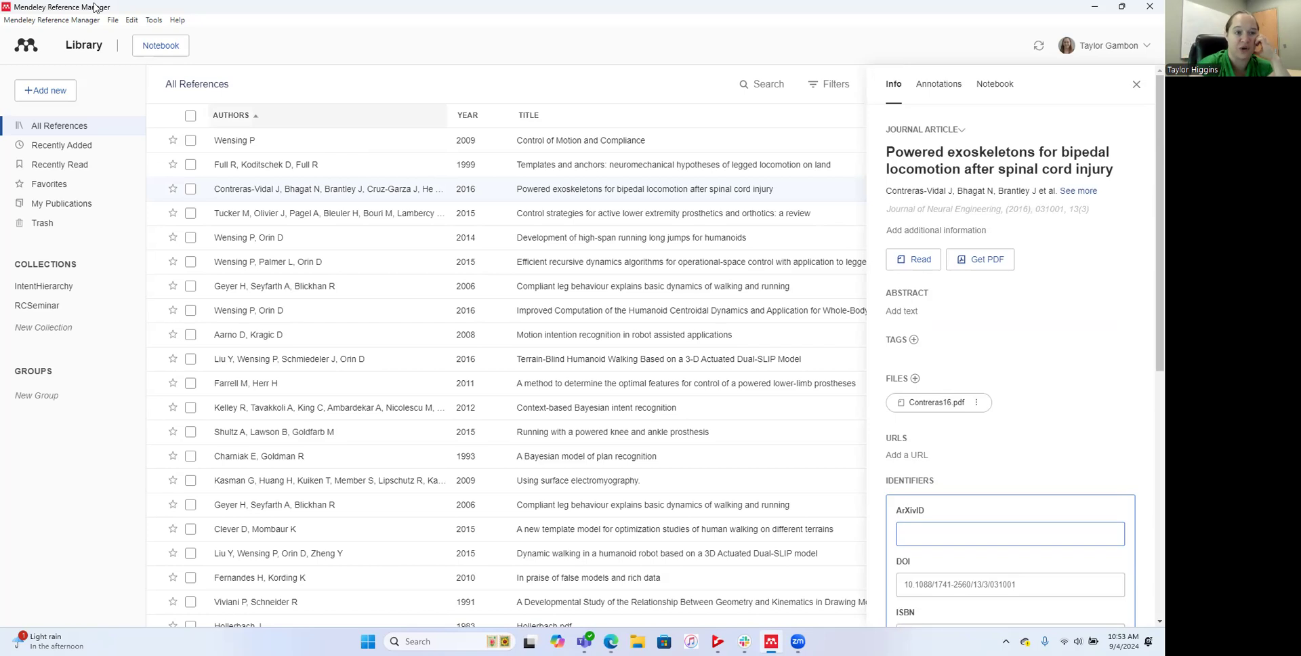
pyautogui.click(250, 30)
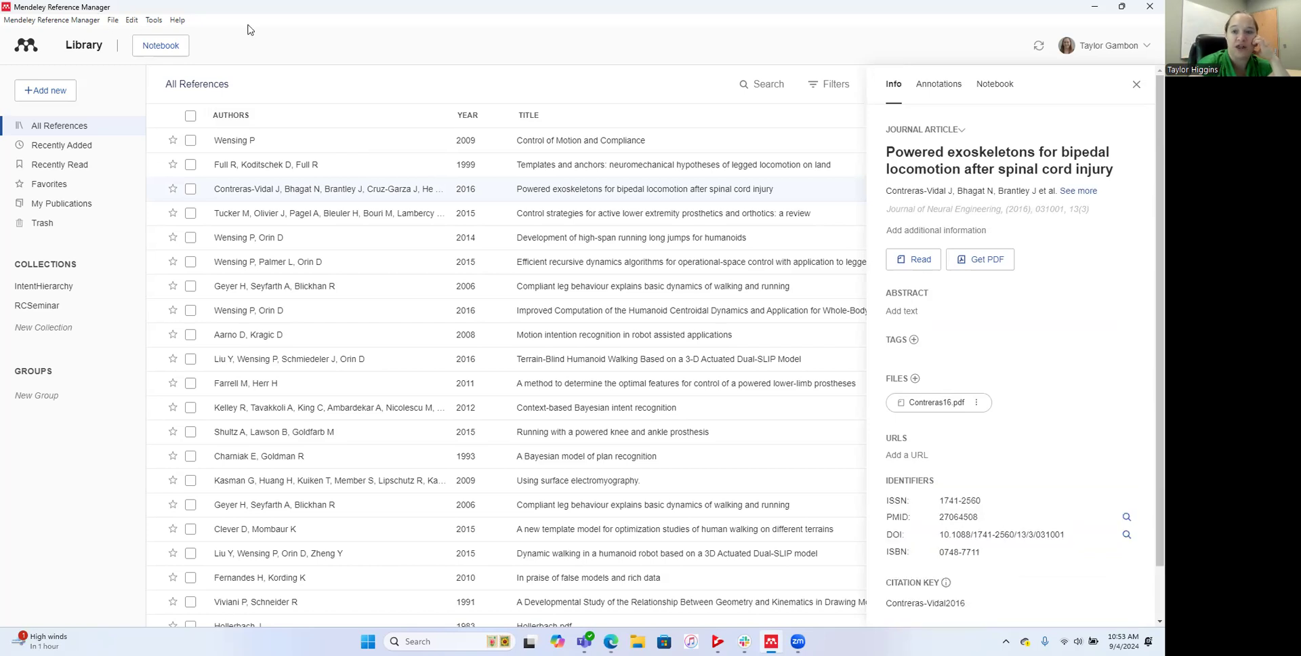
pyautogui.click(1136, 84)
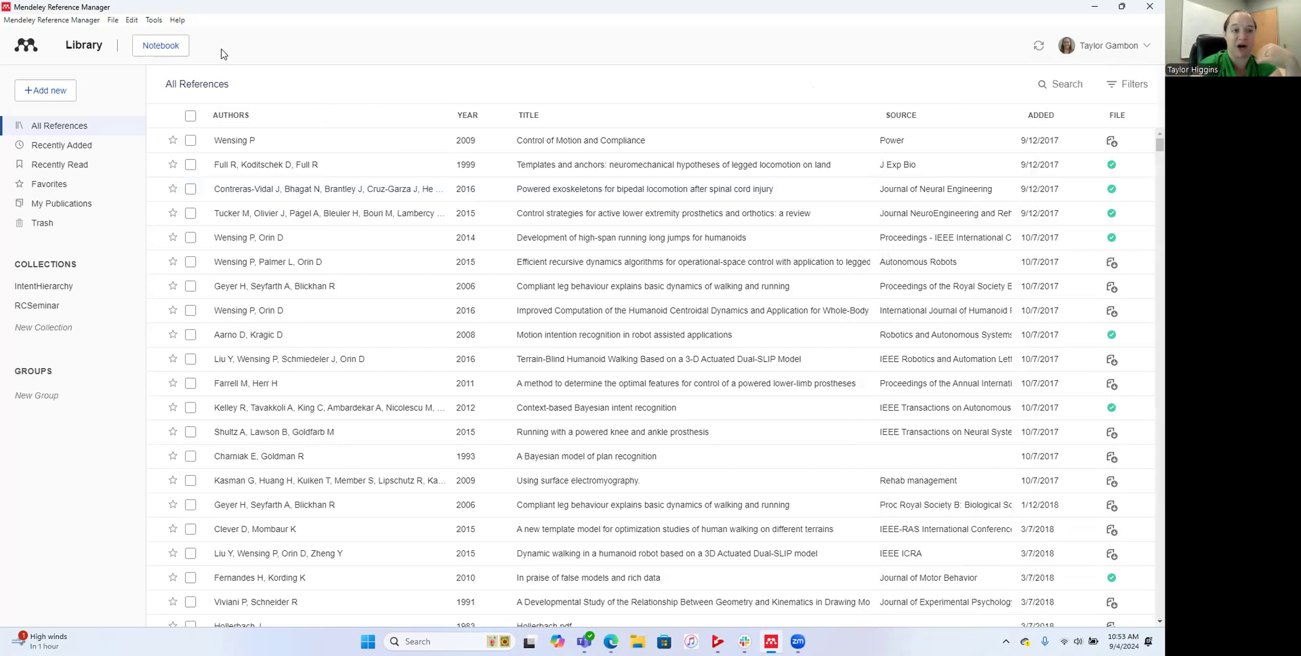
# Step: Export all Mendeley references in BibTeX format to the Desktop with the file name library_example
pyautogui.click(113, 20)
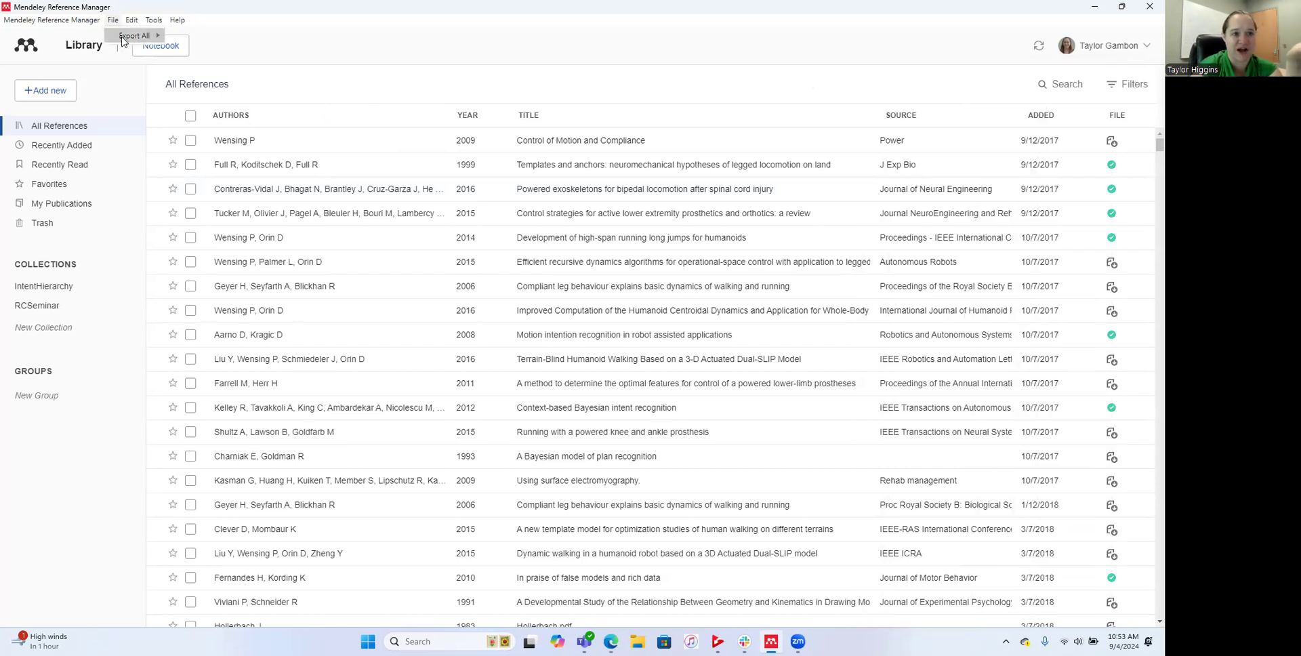
pyautogui.moveTo(128, 36)
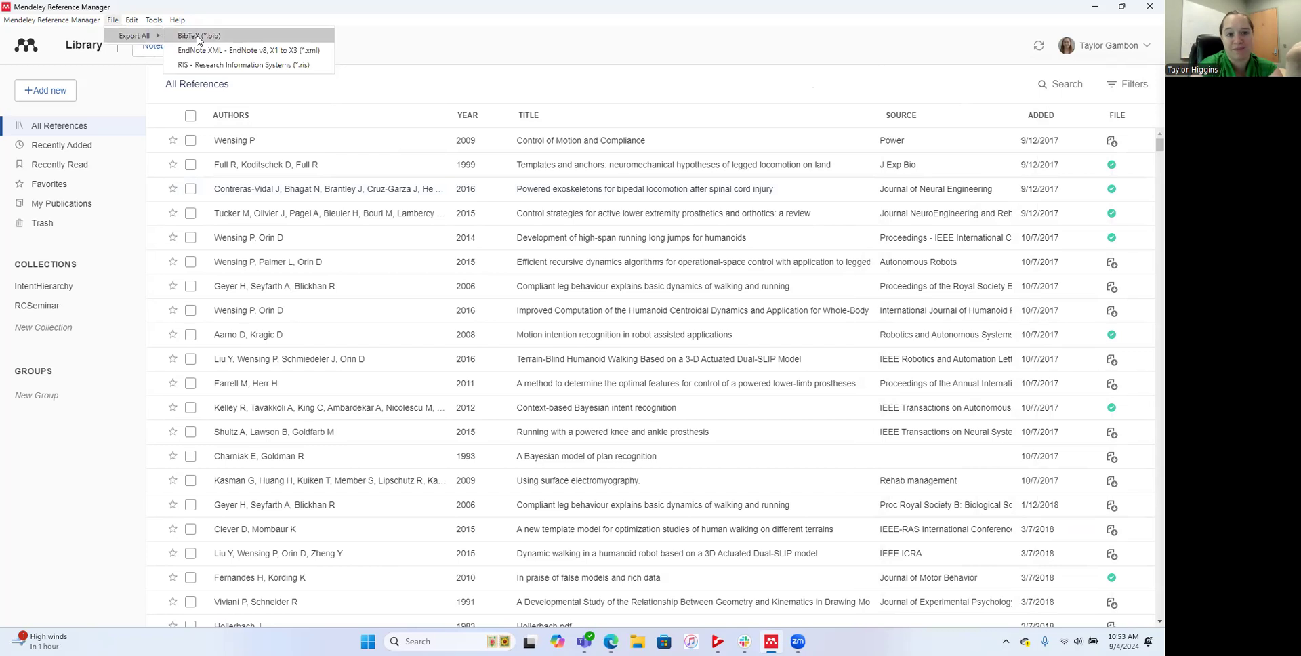
pyautogui.click(198, 38)
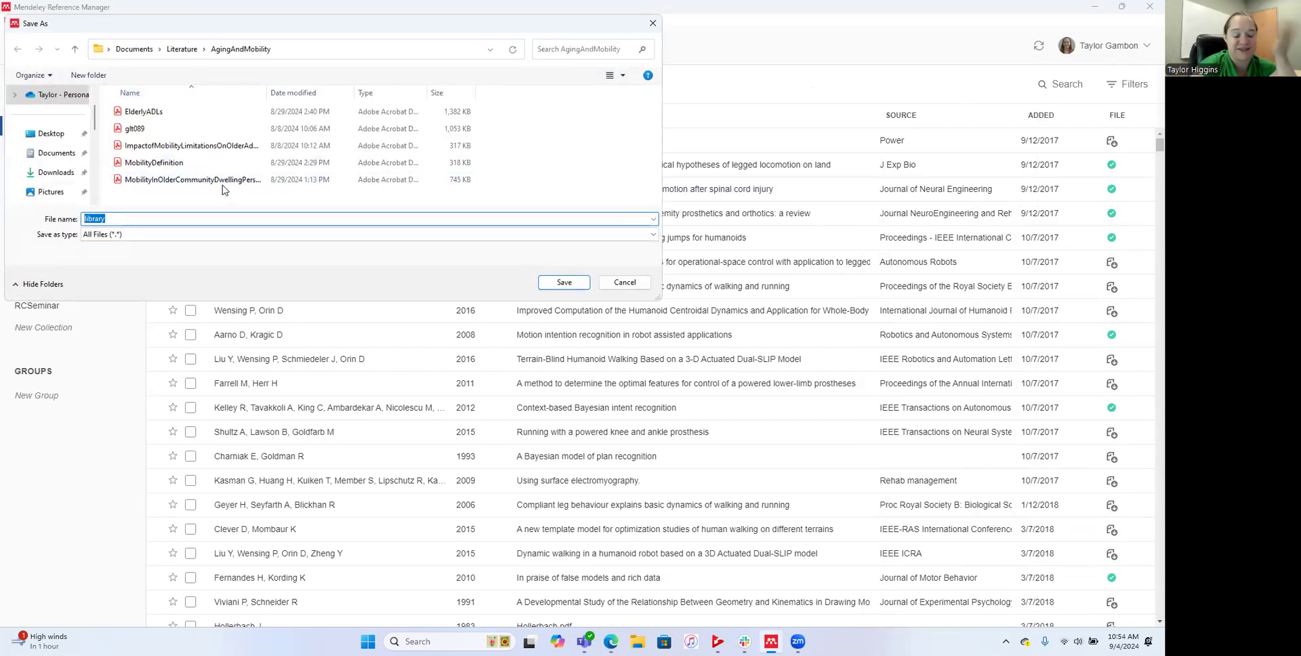
pyautogui.click(134, 49)
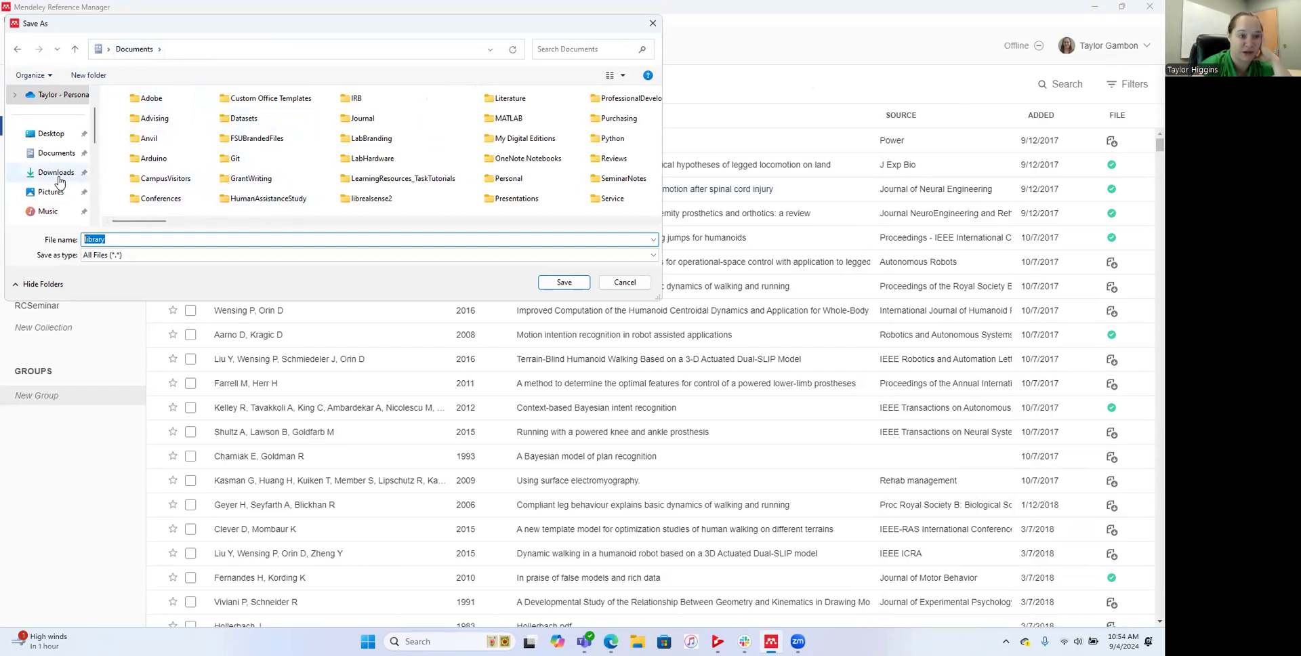
pyautogui.click(52, 133)
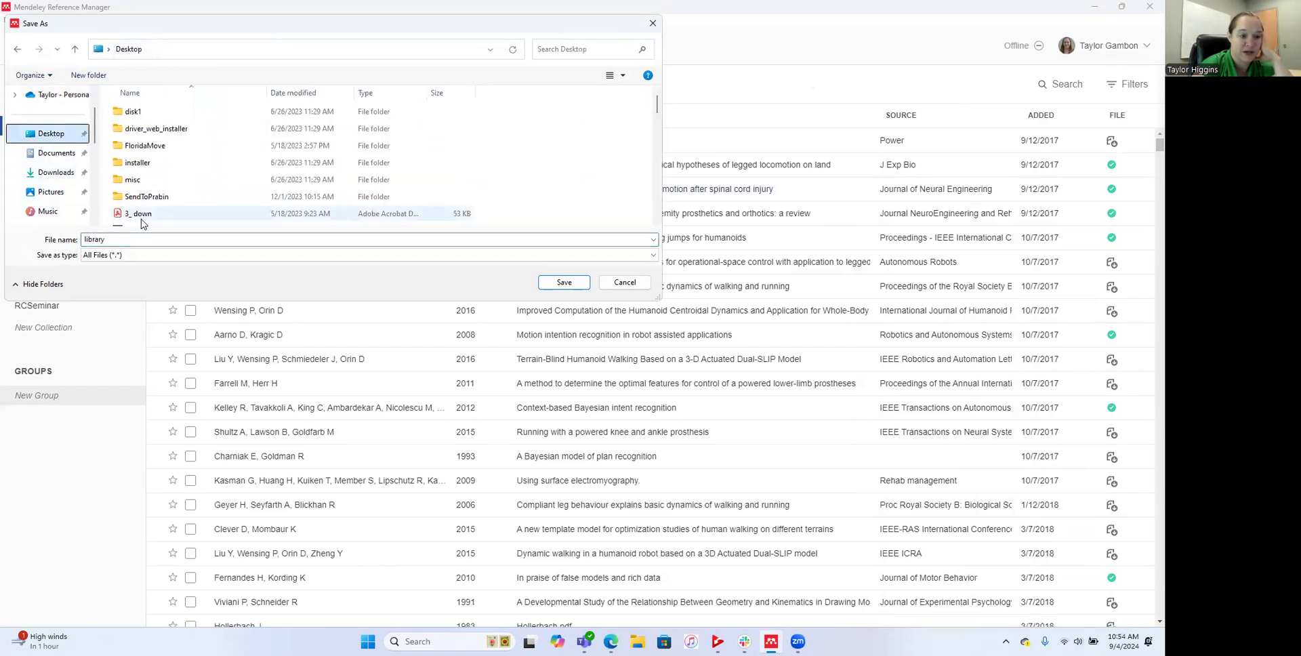
pyautogui.click(121, 239)
pyautogui.write('_example')
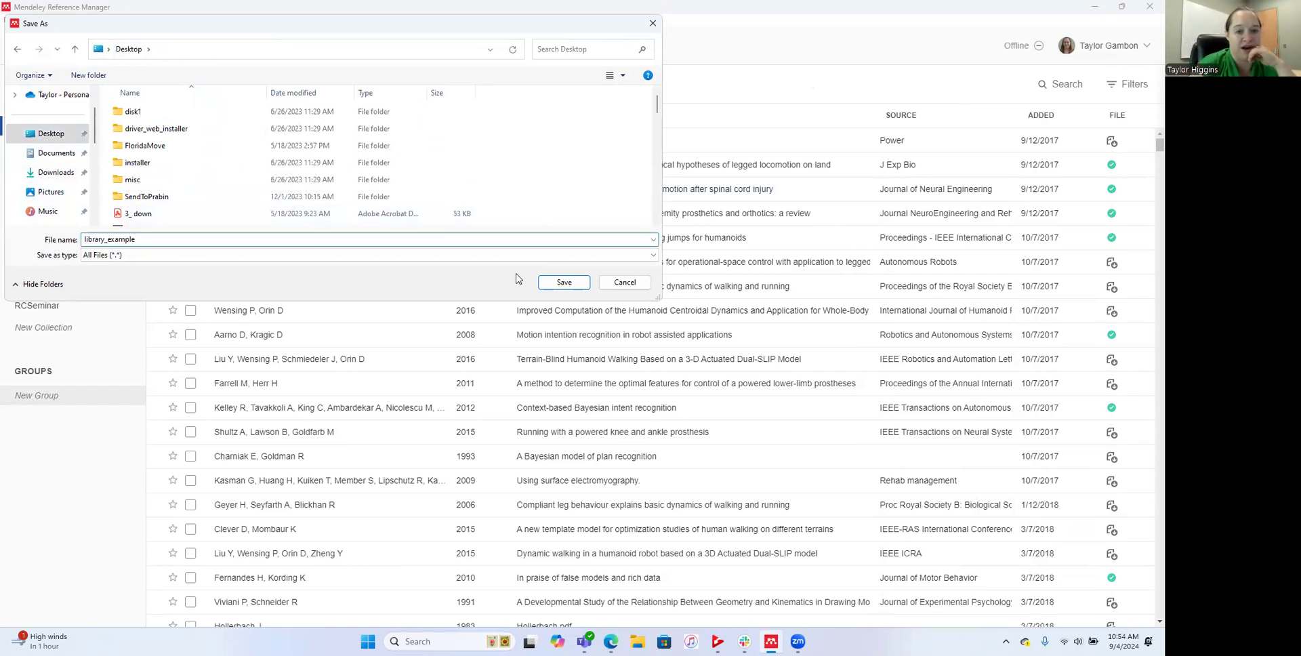
pyautogui.click(548, 285)
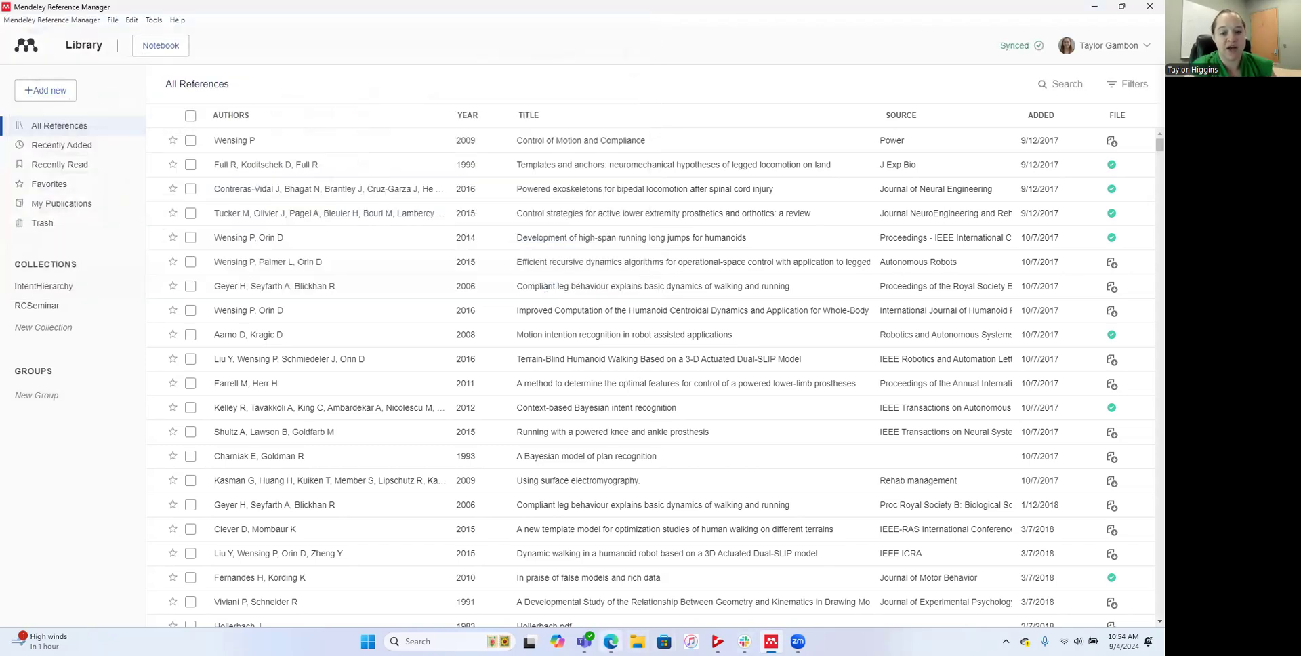
# Step: Switch to the ICRA25-ContextAwareIntentInference project in Overleaf
pyautogui.moveTo(611, 641)
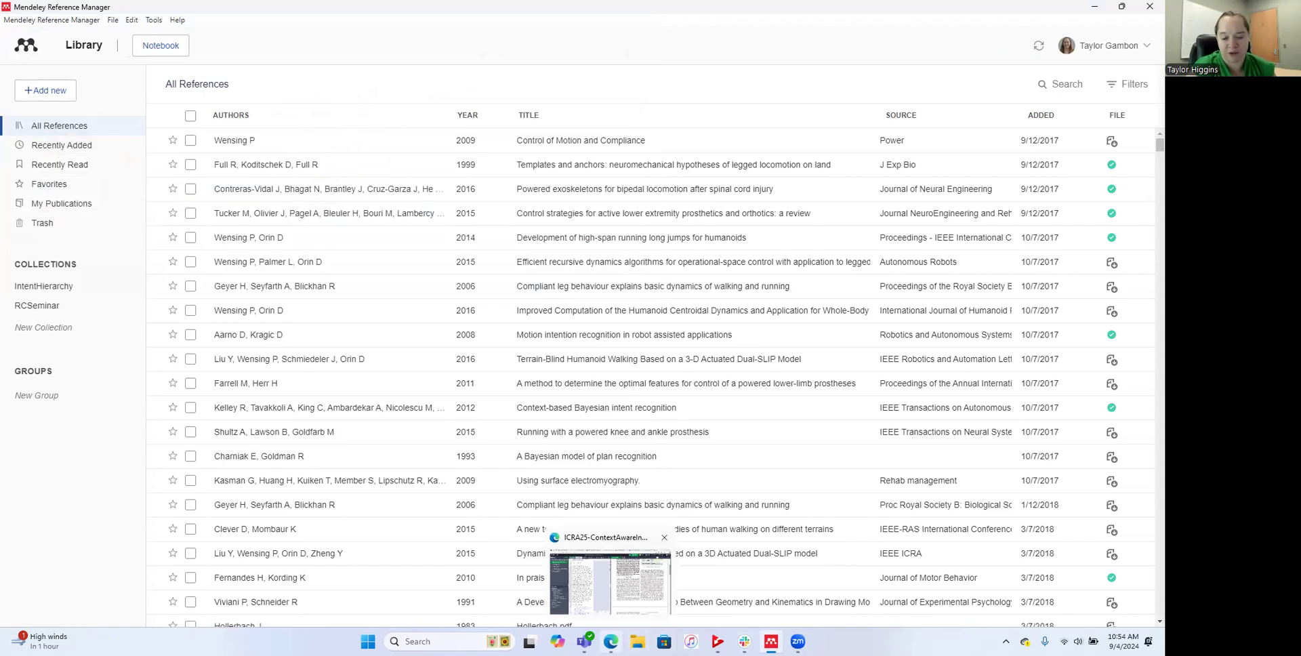
pyautogui.click(611, 641)
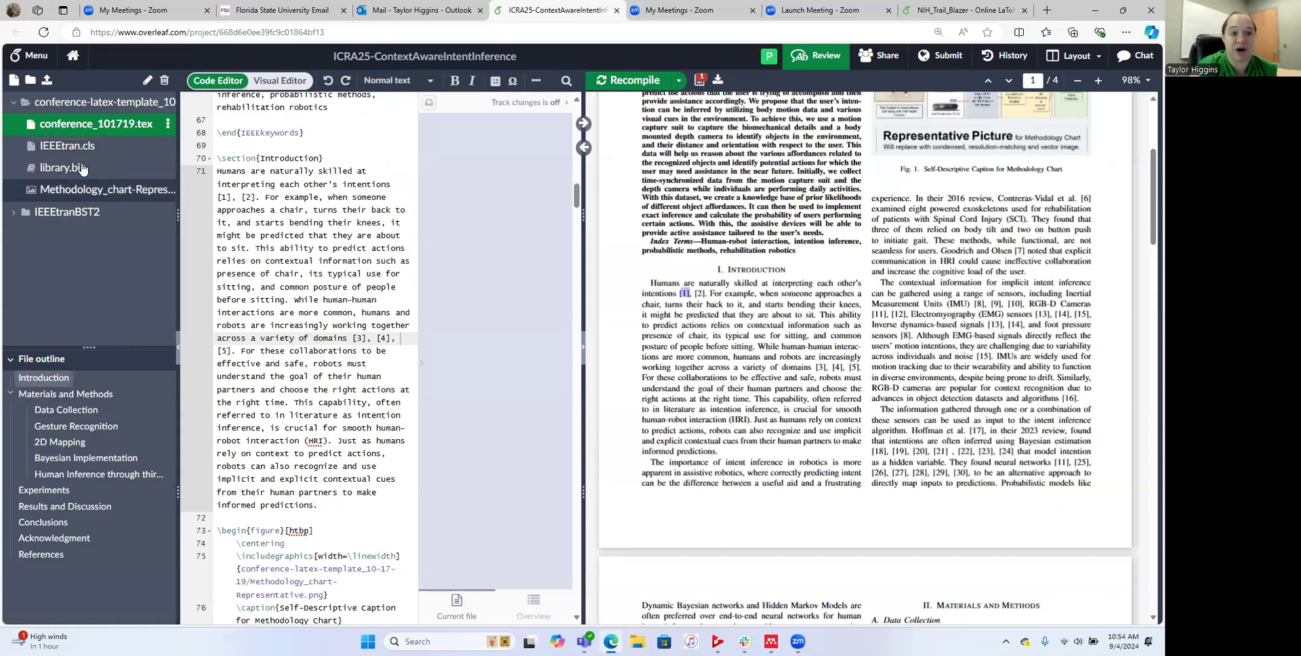
pyautogui.click(45, 83)
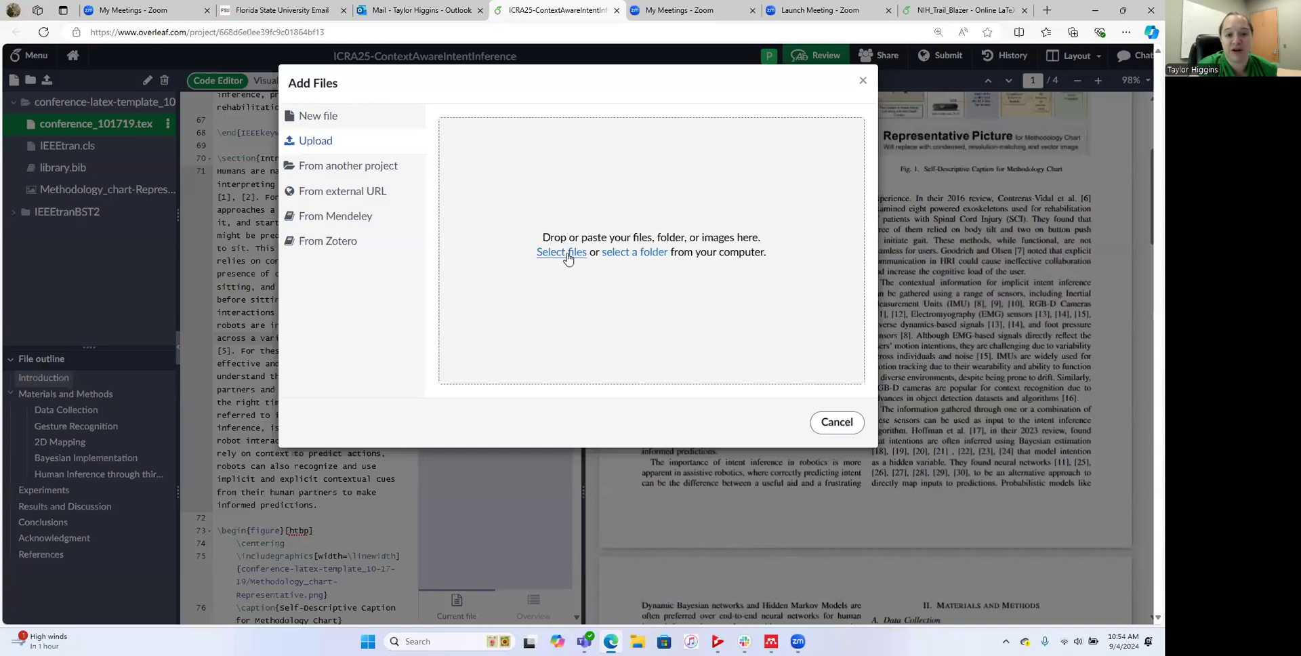
pyautogui.click(567, 255)
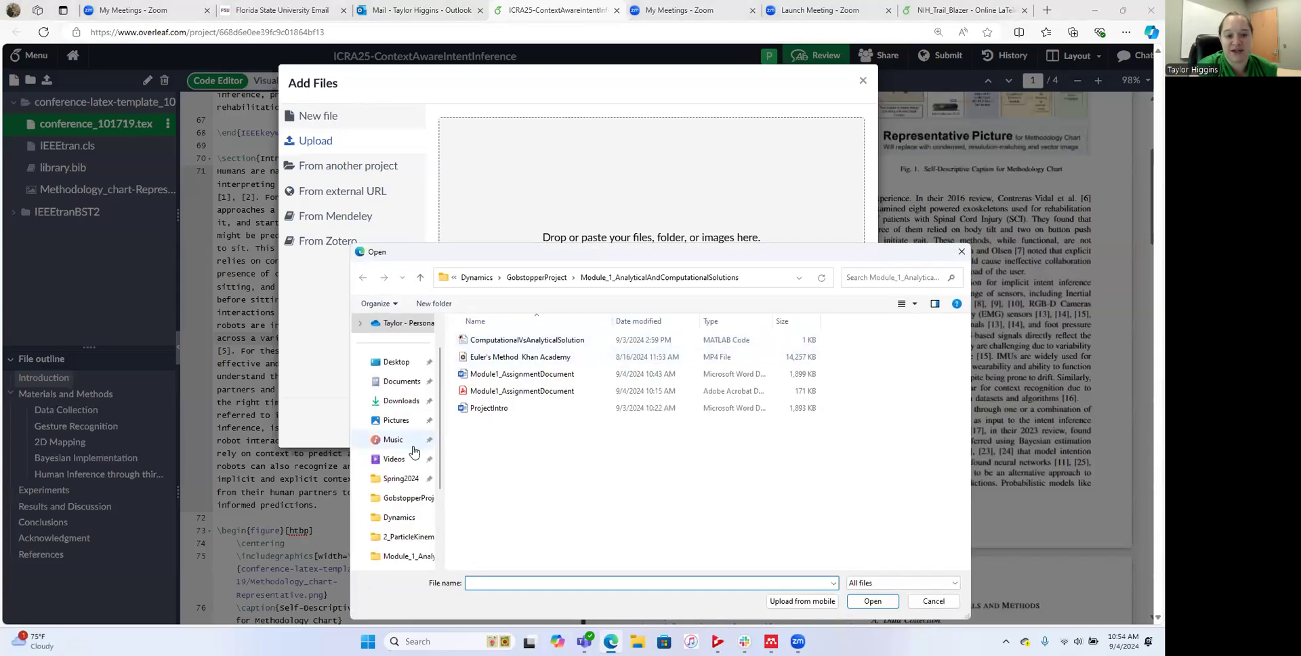
pyautogui.click(934, 601)
pyautogui.click(836, 424)
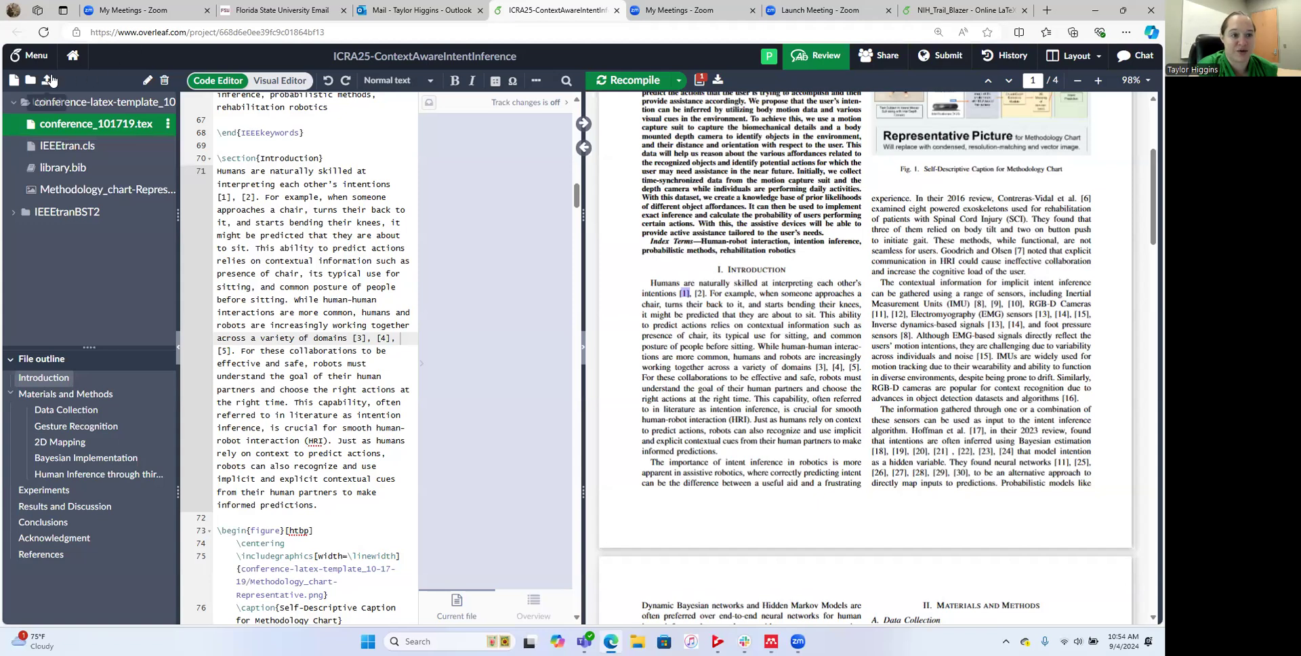
# Step: Upload the library_example BIB file from the Desktop into the Overleaf project
pyautogui.click(46, 83)
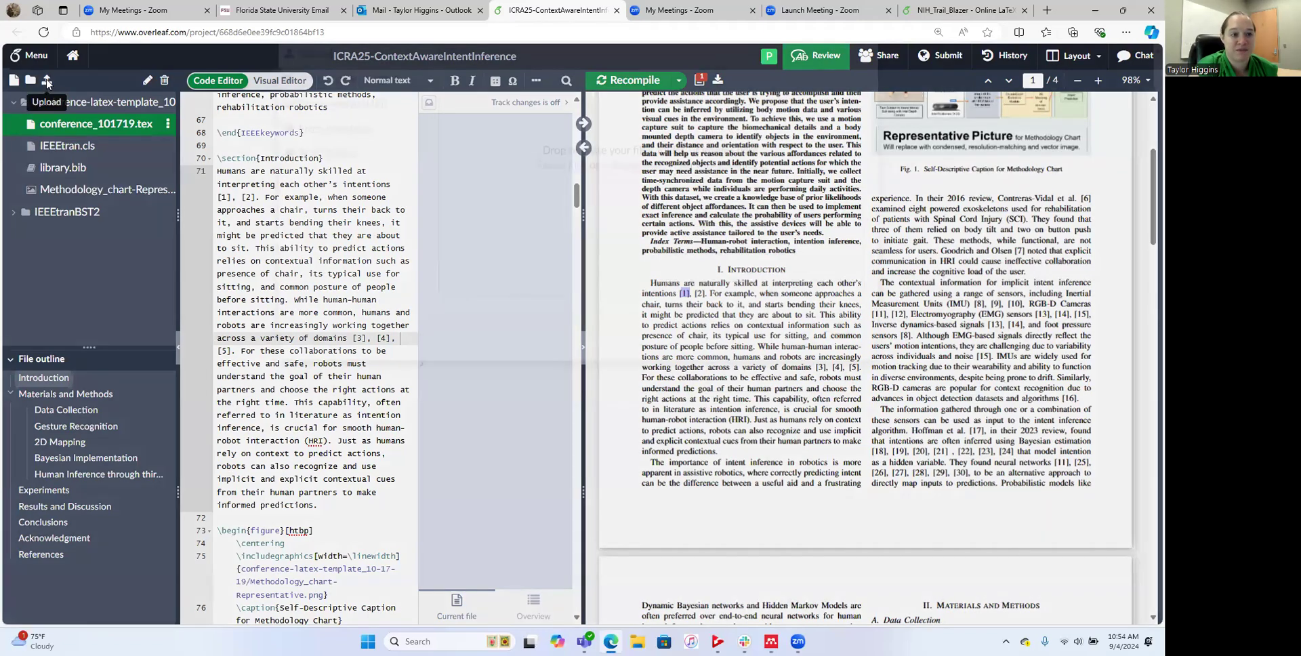
pyautogui.click(555, 256)
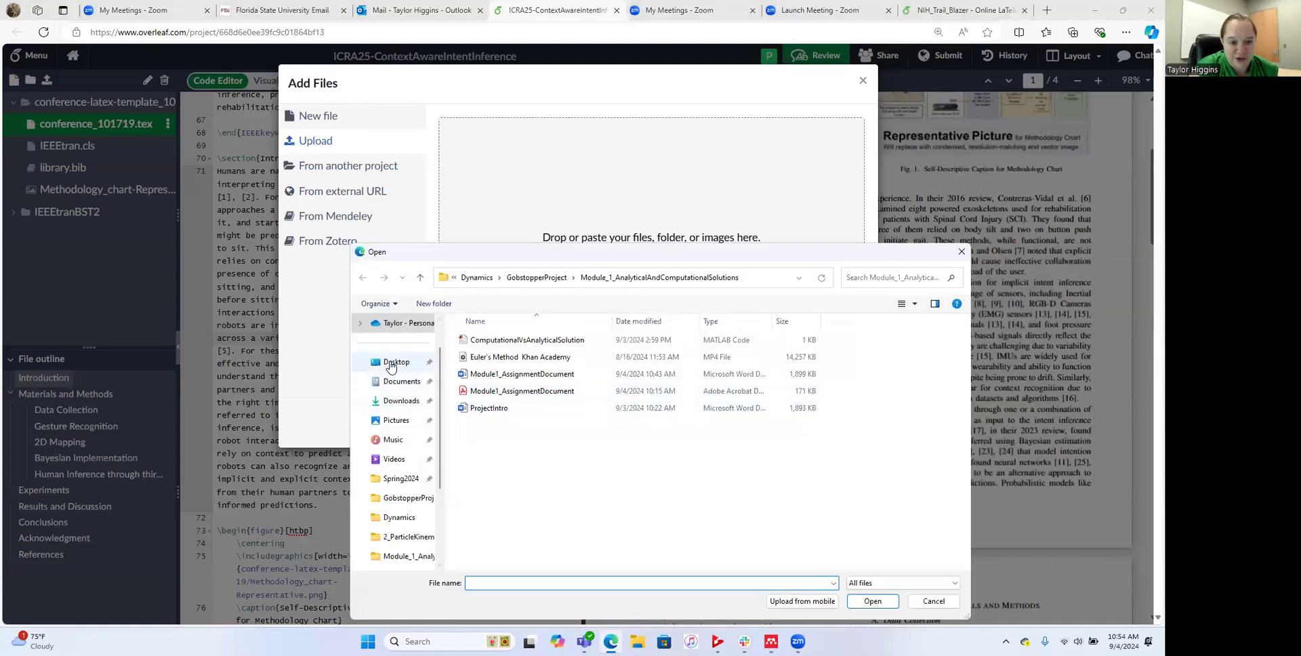
pyautogui.click(390, 364)
pyautogui.scroll(-2, 643, 474)
pyautogui.scroll(-5, 642, 474)
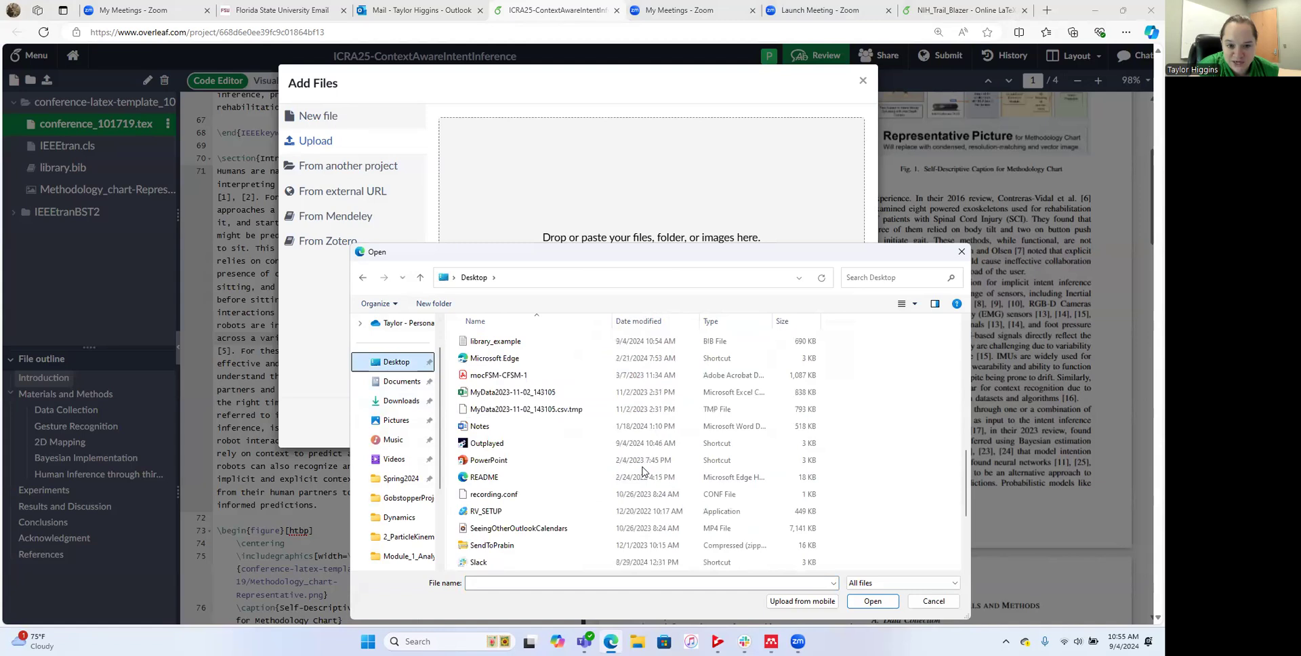
pyautogui.scroll(2, 642, 470)
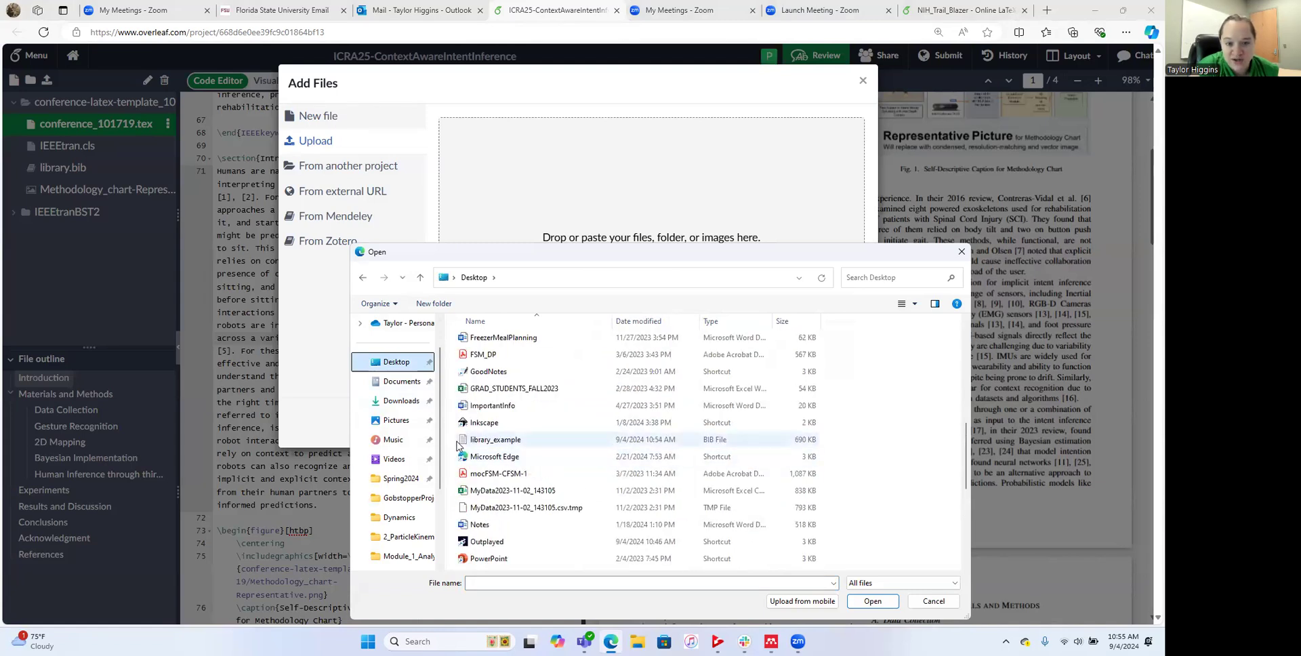
pyautogui.click(503, 440)
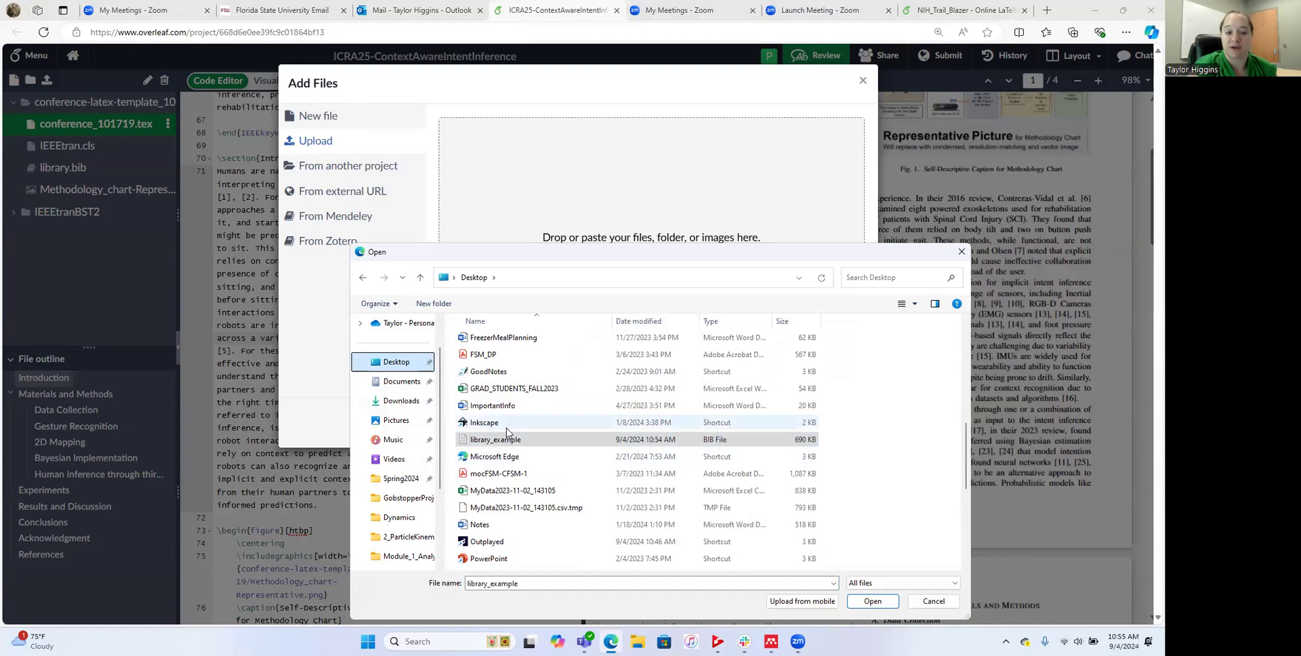
pyautogui.click(872, 601)
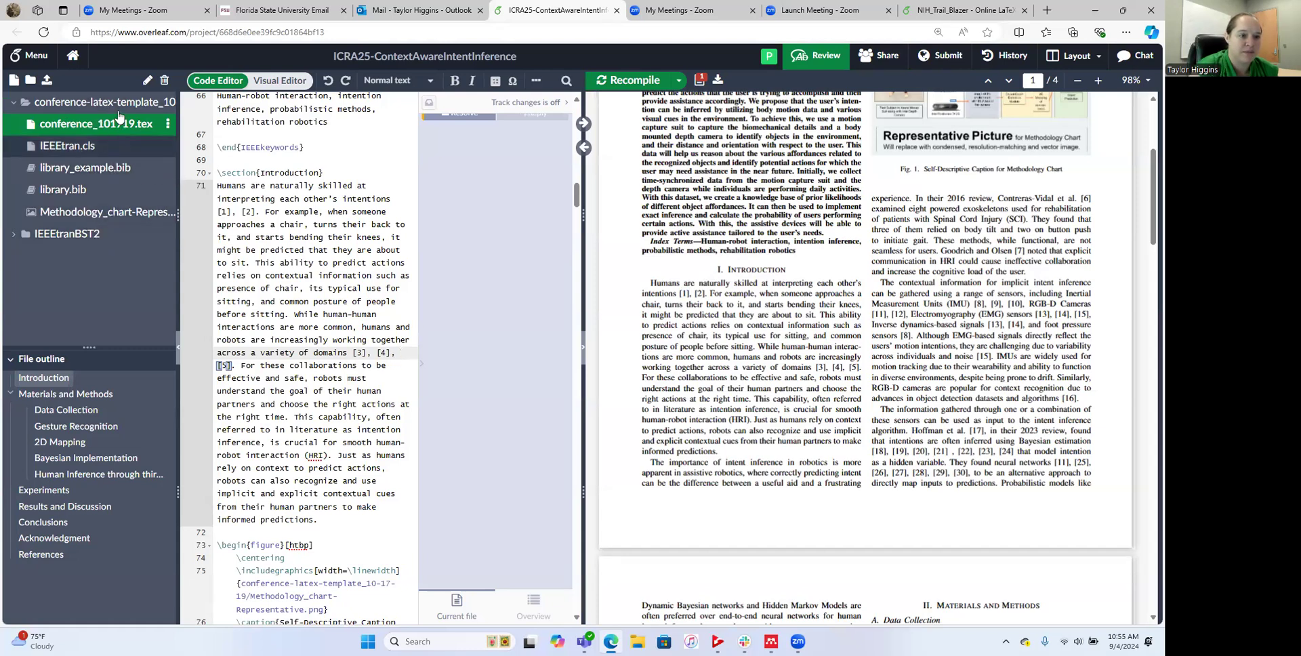
# Step: Find the manual bibliography in conference_101719.tex and place the cursor on the blank line just before \begin{thebibliography}
pyautogui.scroll(-1, 314, 407)
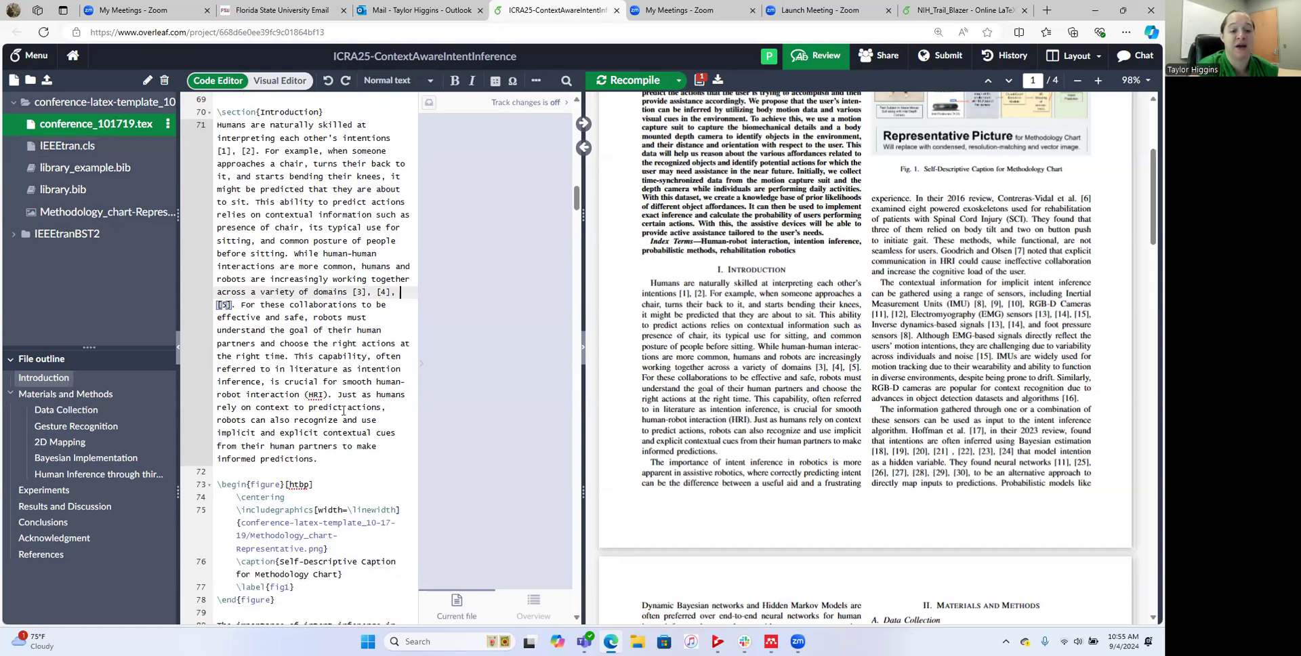
pyautogui.scroll(-1, 315, 384)
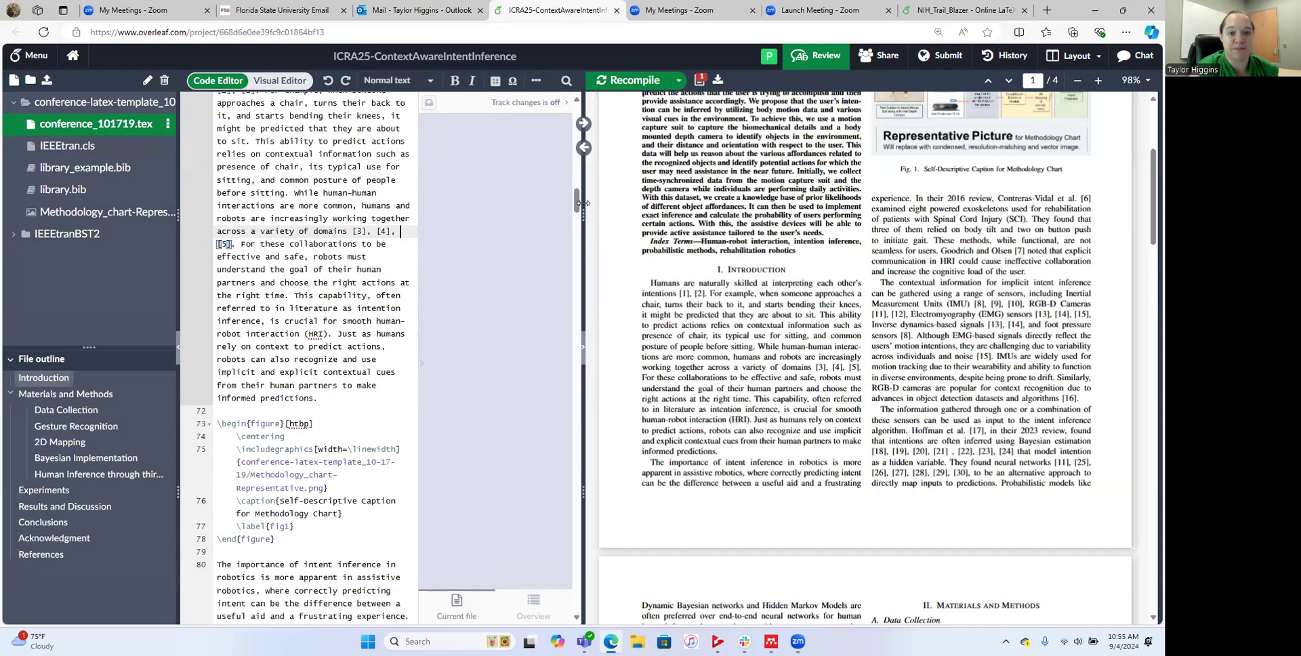
pyautogui.click(395, 345)
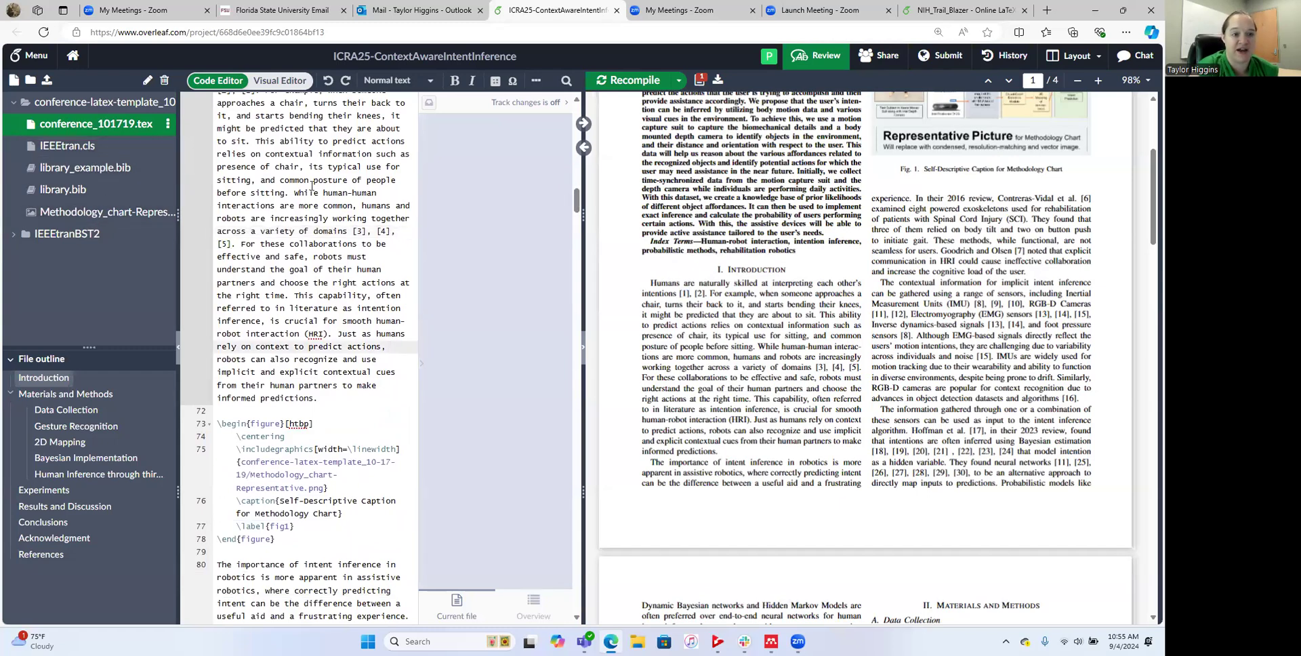
pyautogui.scroll(-15, 521, 352)
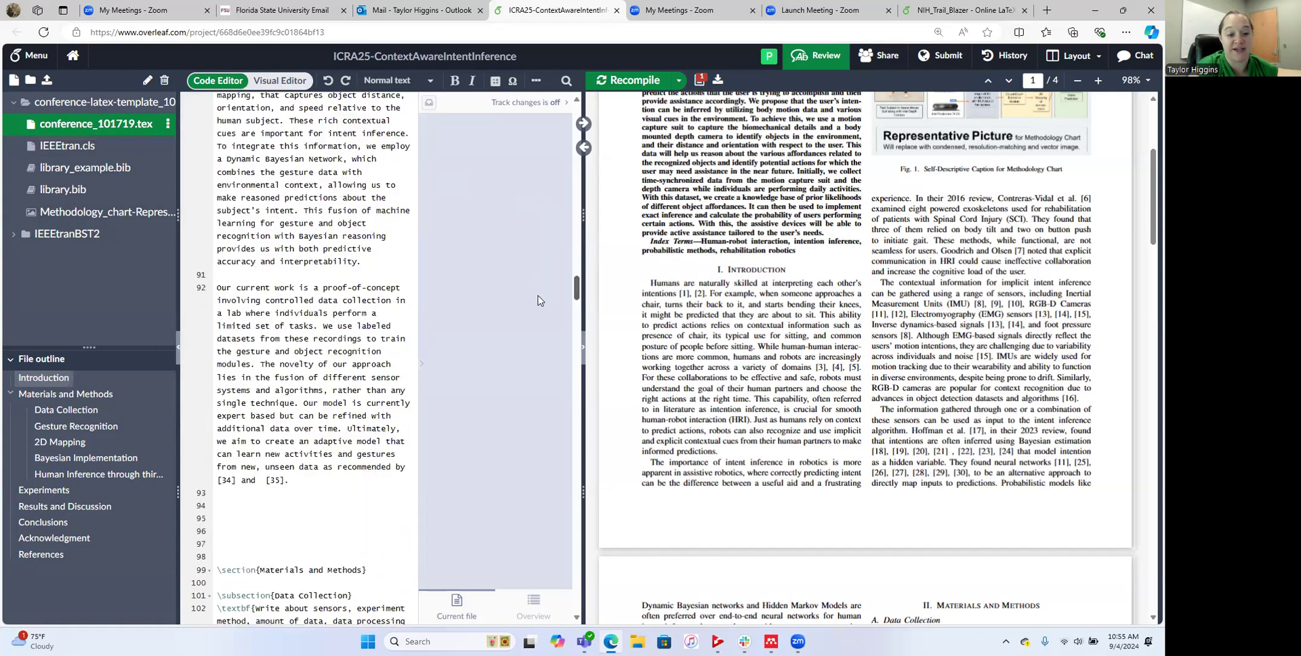
pyautogui.scroll(-10, 487, 460)
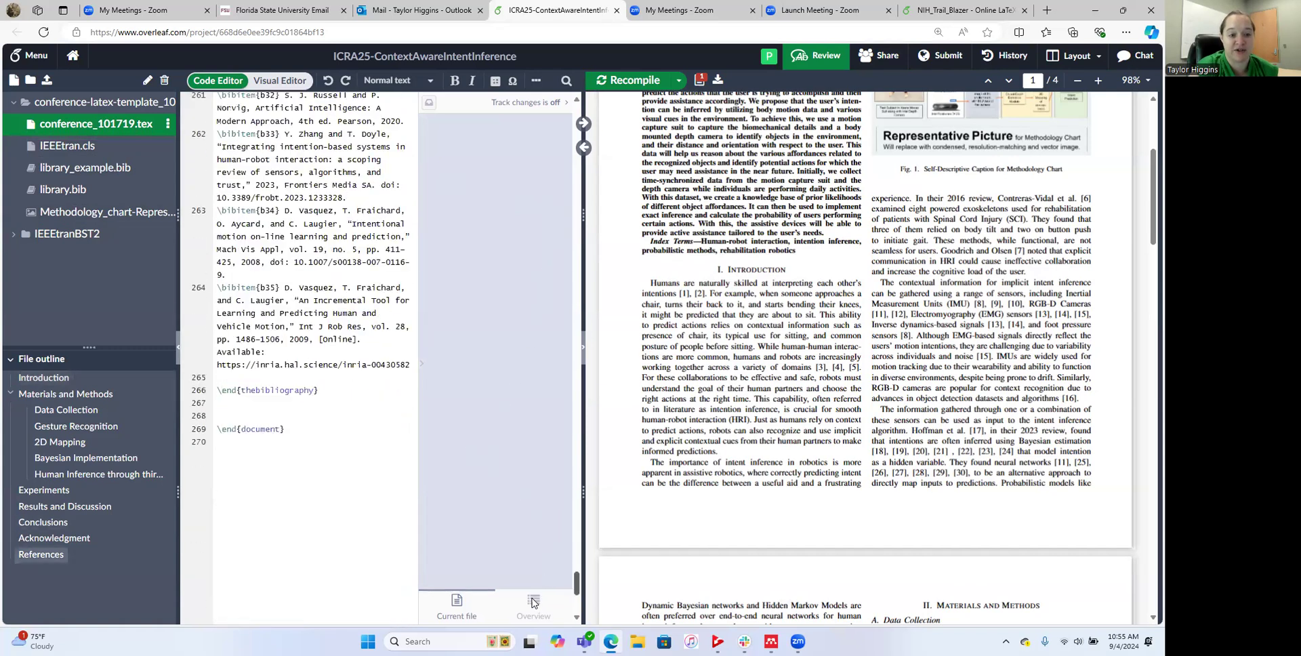
pyautogui.scroll(-5, 406, 542)
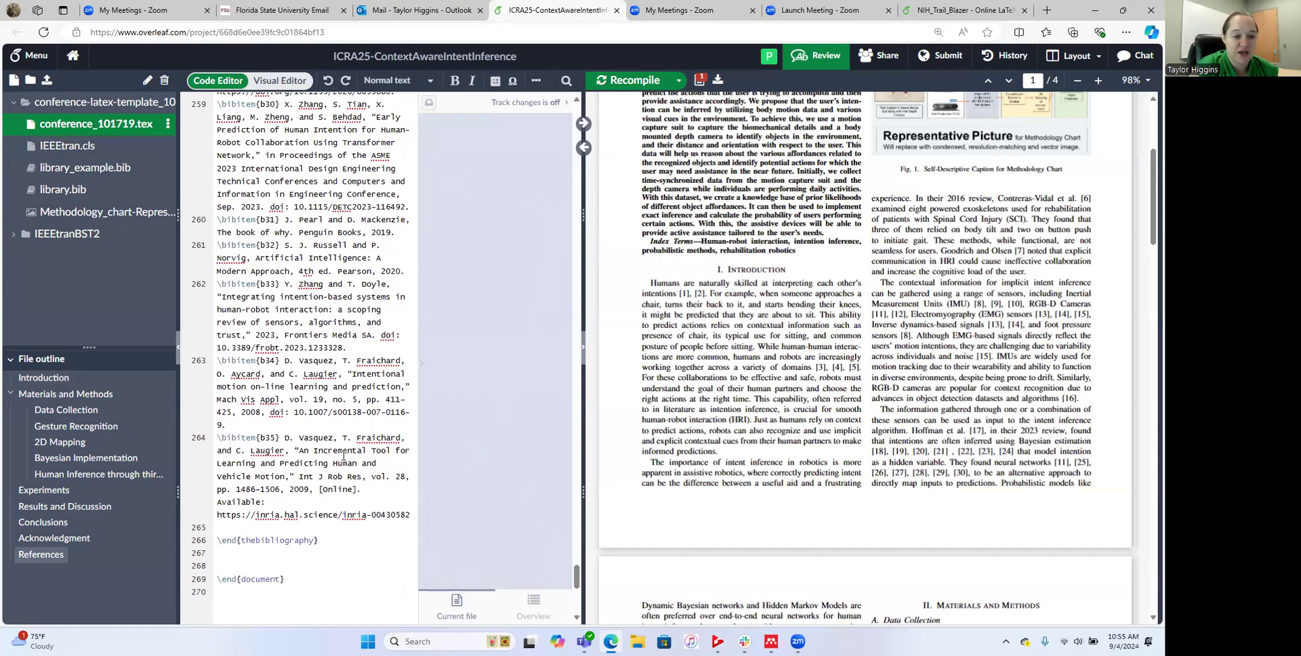
pyautogui.scroll(4, 276, 383)
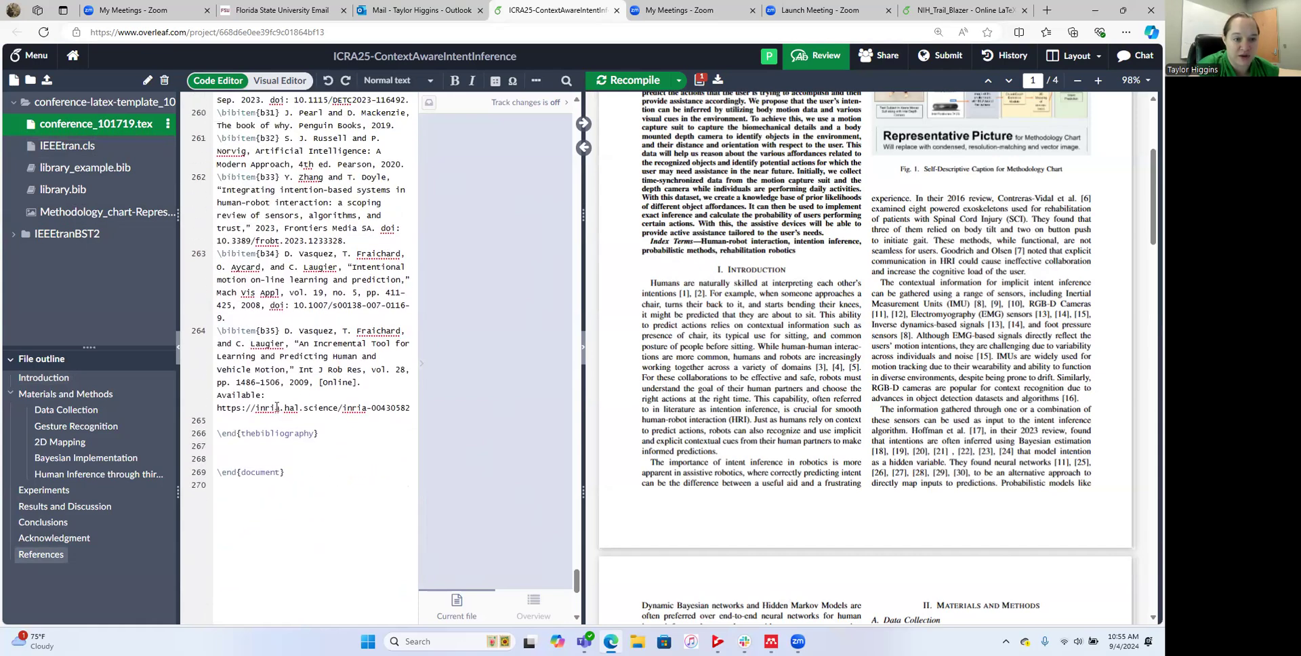
pyautogui.scroll(12, 277, 407)
pyautogui.scroll(15, 281, 387)
pyautogui.scroll(5, 285, 400)
pyautogui.scroll(-10, 296, 422)
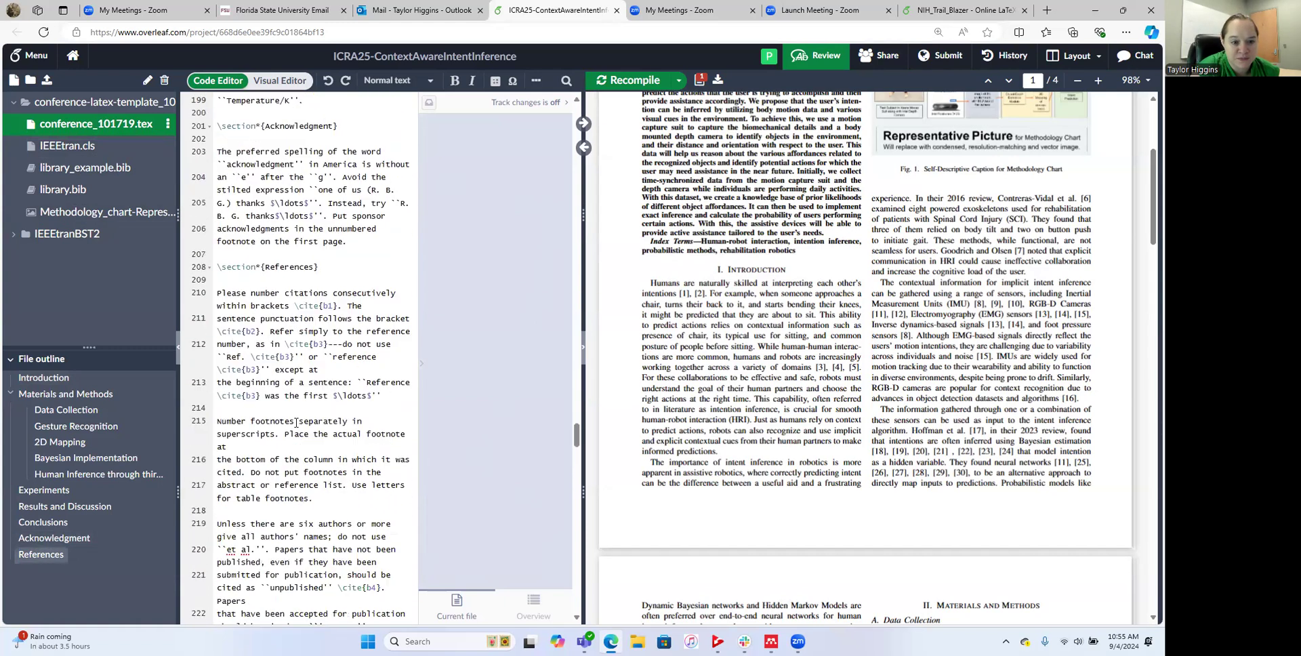
pyautogui.click(330, 246)
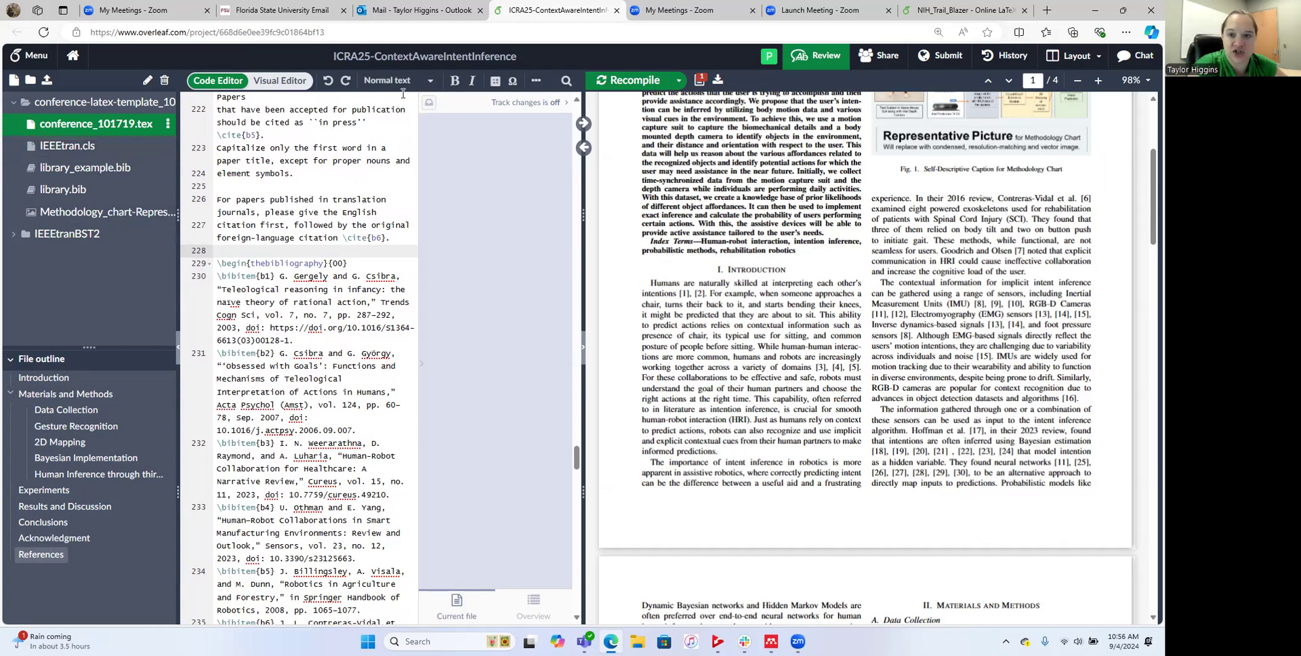
# Step: Switch to the NIH_Trail_Blazer project and copy the \bibliographystyle{ieeetr} line from its main.tex
pyautogui.click(976, 8)
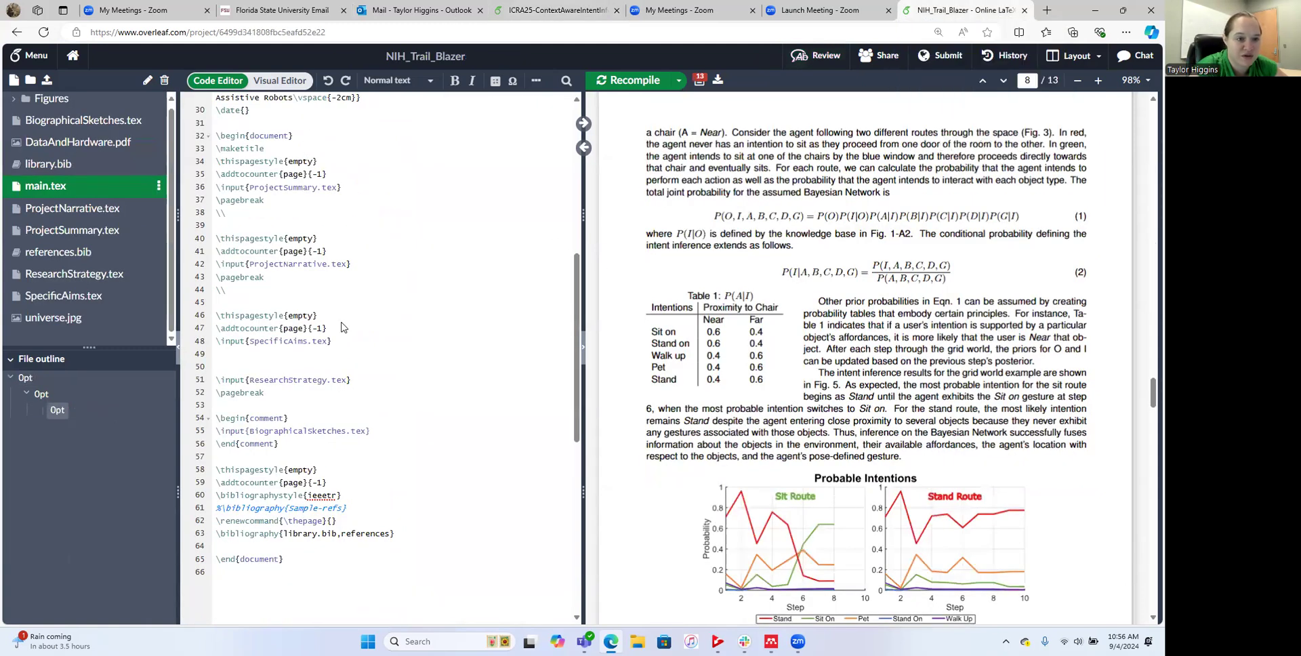
pyautogui.scroll(-3, 352, 279)
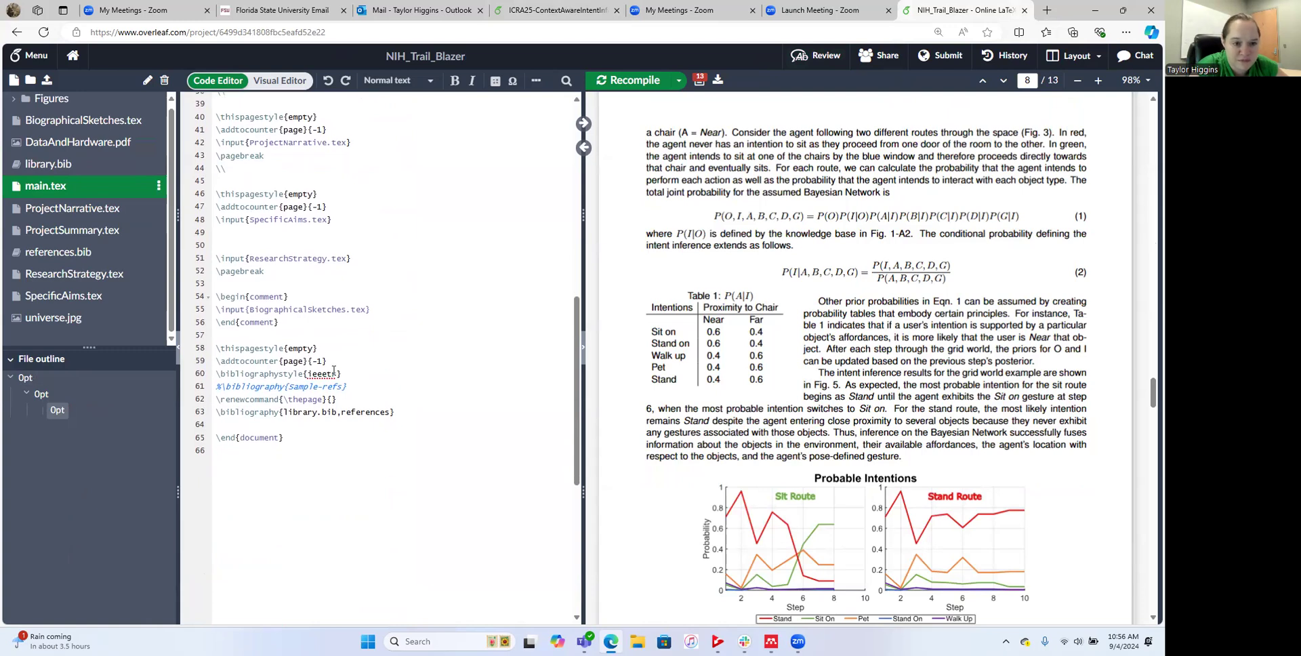
pyautogui.moveTo(348, 374); pyautogui.dragTo(207, 374)
pyautogui.hotkey('ctrl', 'c')
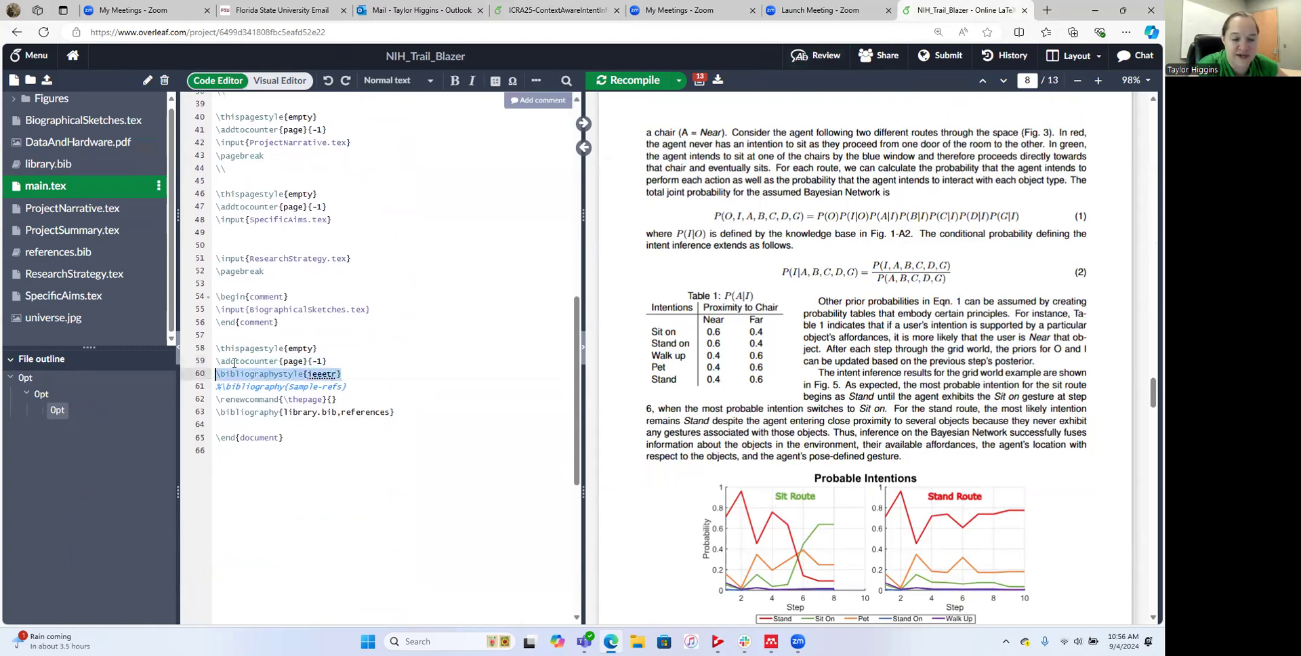
pyautogui.scroll(1, 93, 144)
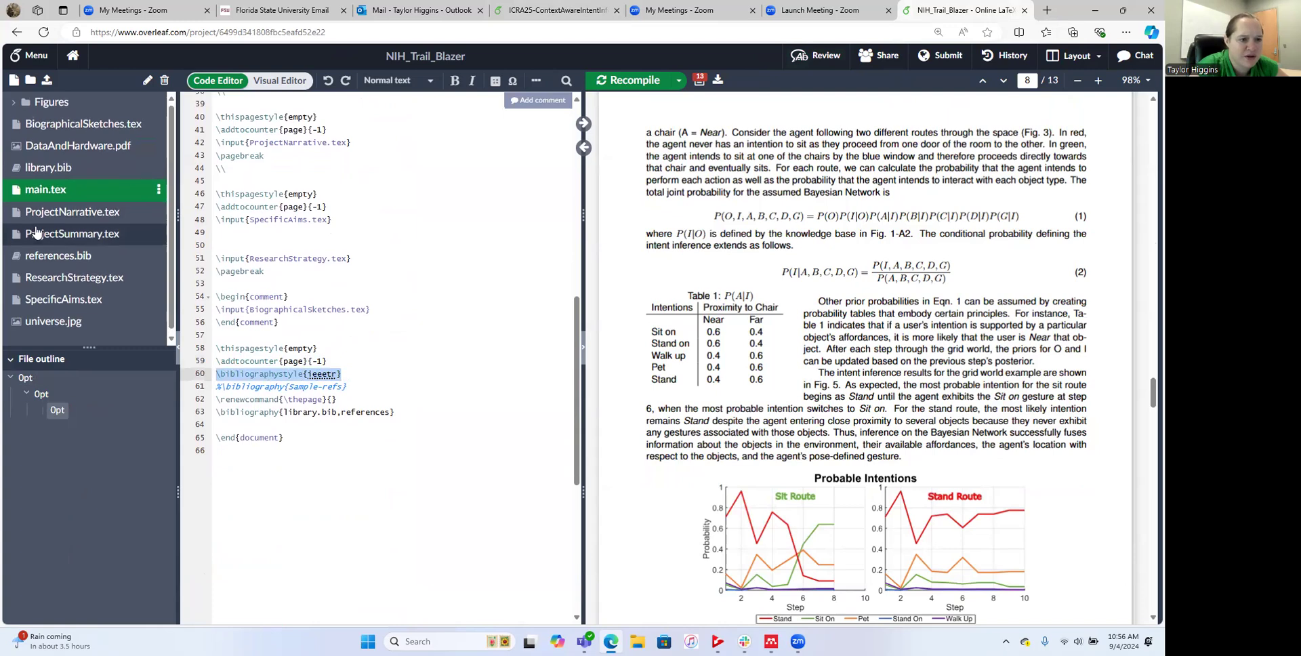
pyautogui.scroll(-1, 80, 199)
pyautogui.scroll(1, 80, 199)
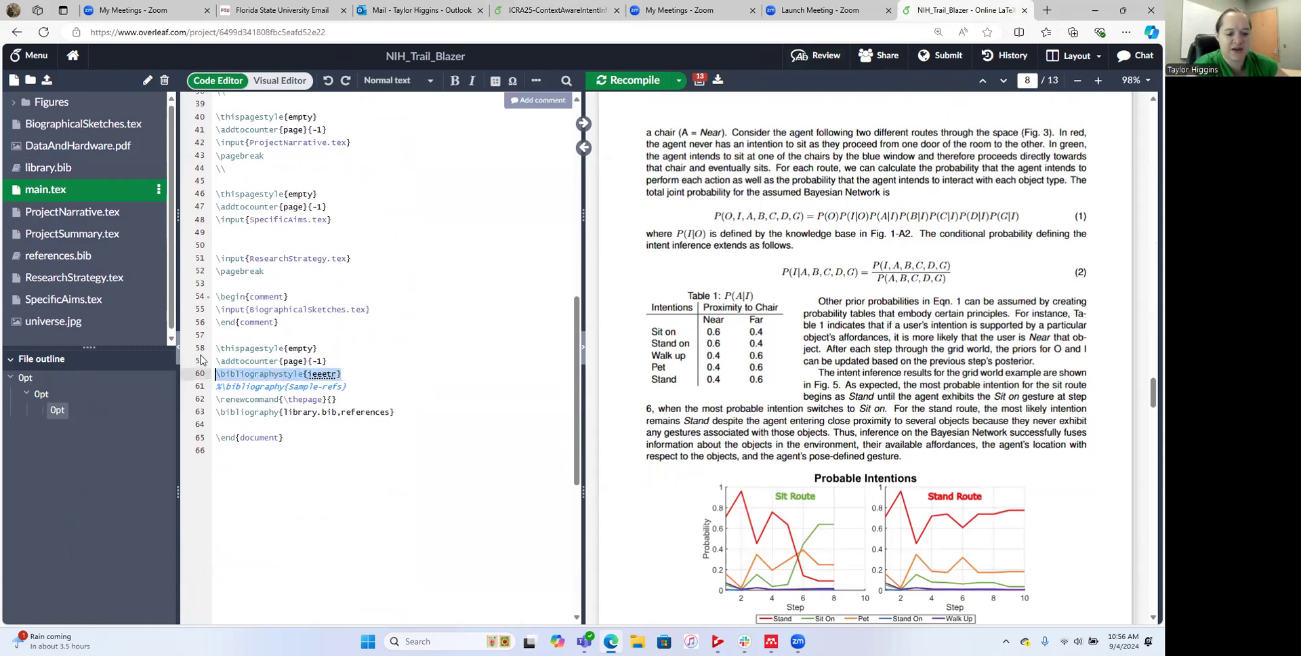
# Step: Paste \bibliographystyle{ieeetr} above \begin{thebibliography} in the ICRA25-ContextAwareIntentInference project, with a blank line before it
pyautogui.click(576, 9)
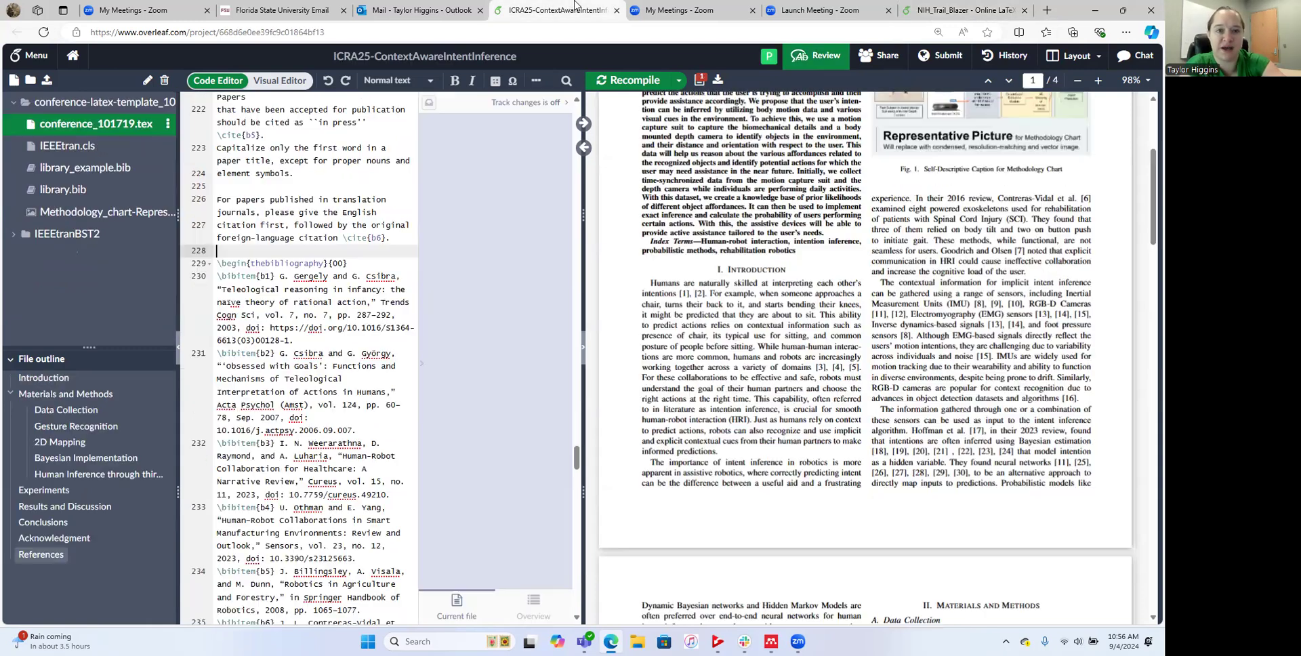
pyautogui.hotkey('ctrl', 'v')
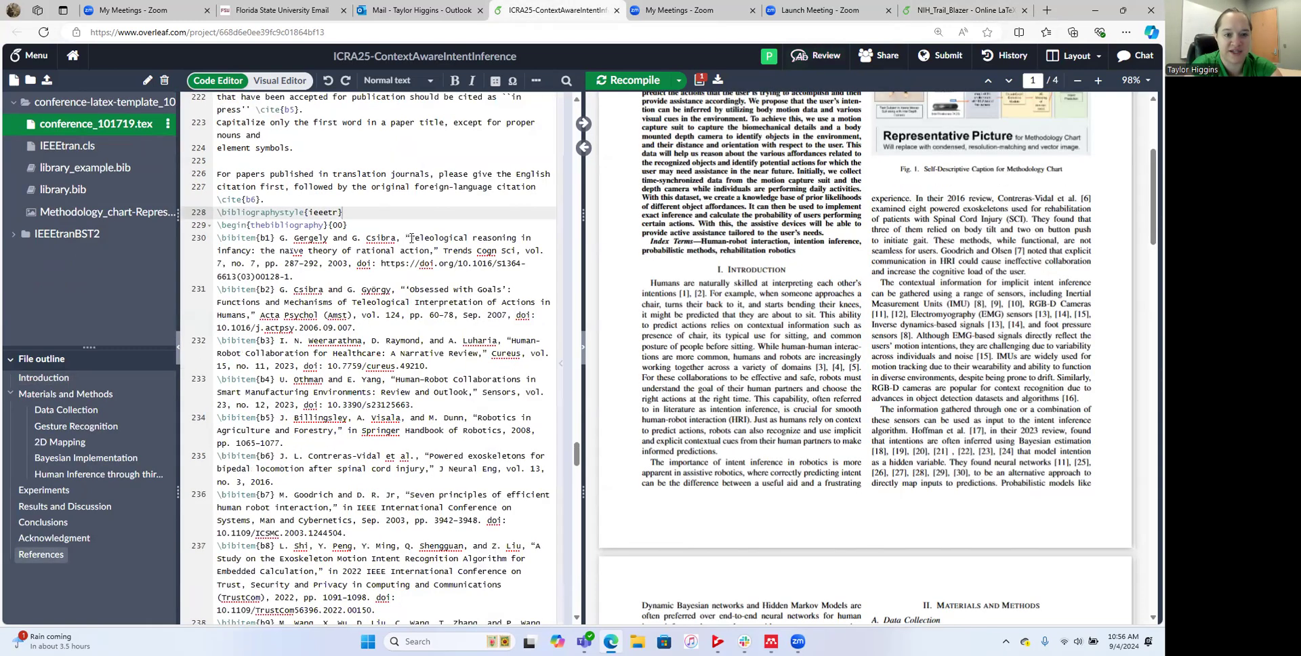
pyautogui.click(362, 199)
pyautogui.press('Return')
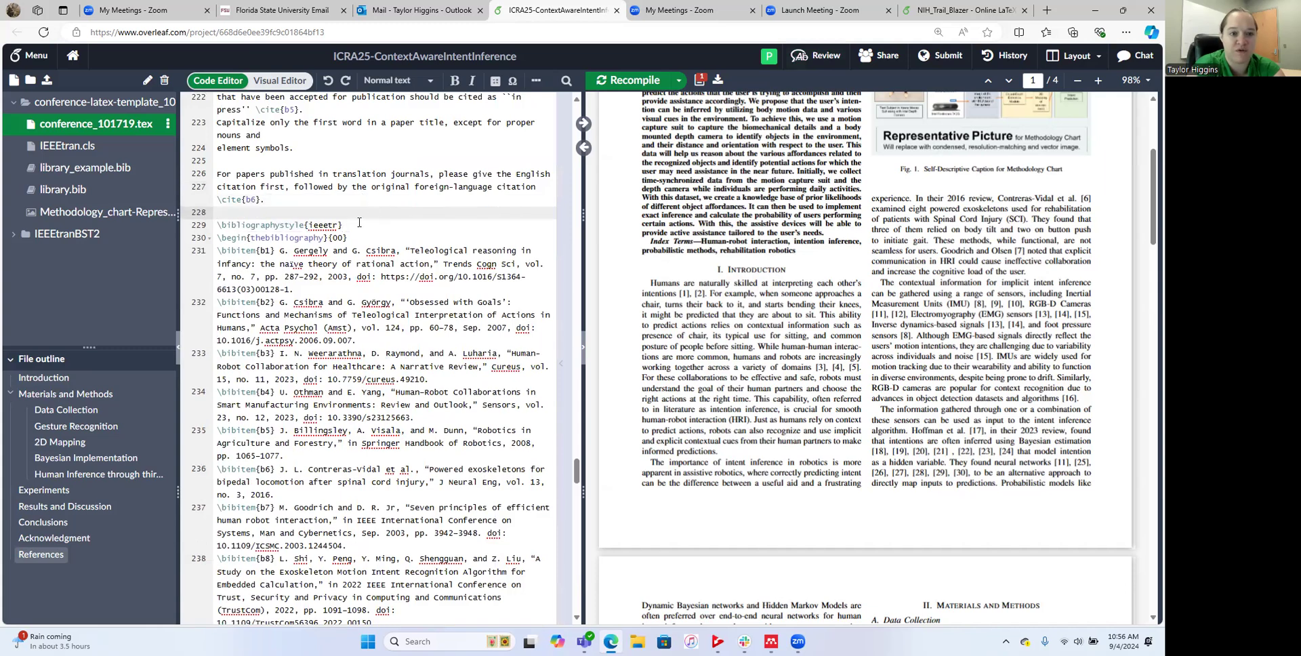
pyautogui.moveTo(342, 225); pyautogui.dragTo(312, 226)
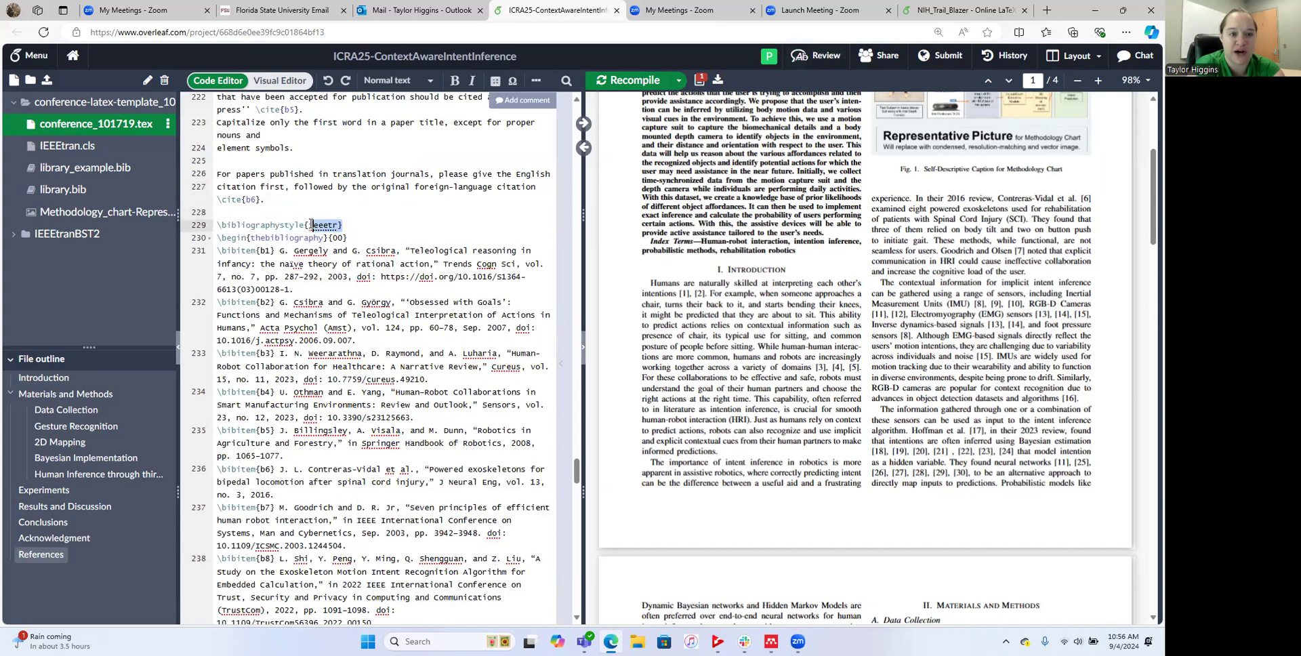
pyautogui.click(359, 225)
# Step: Insert blank lines between the \bibliographystyle{ieeetr} line and \begin{thebibliography}, and place the cursor directly below the style line
pyautogui.press('Return')
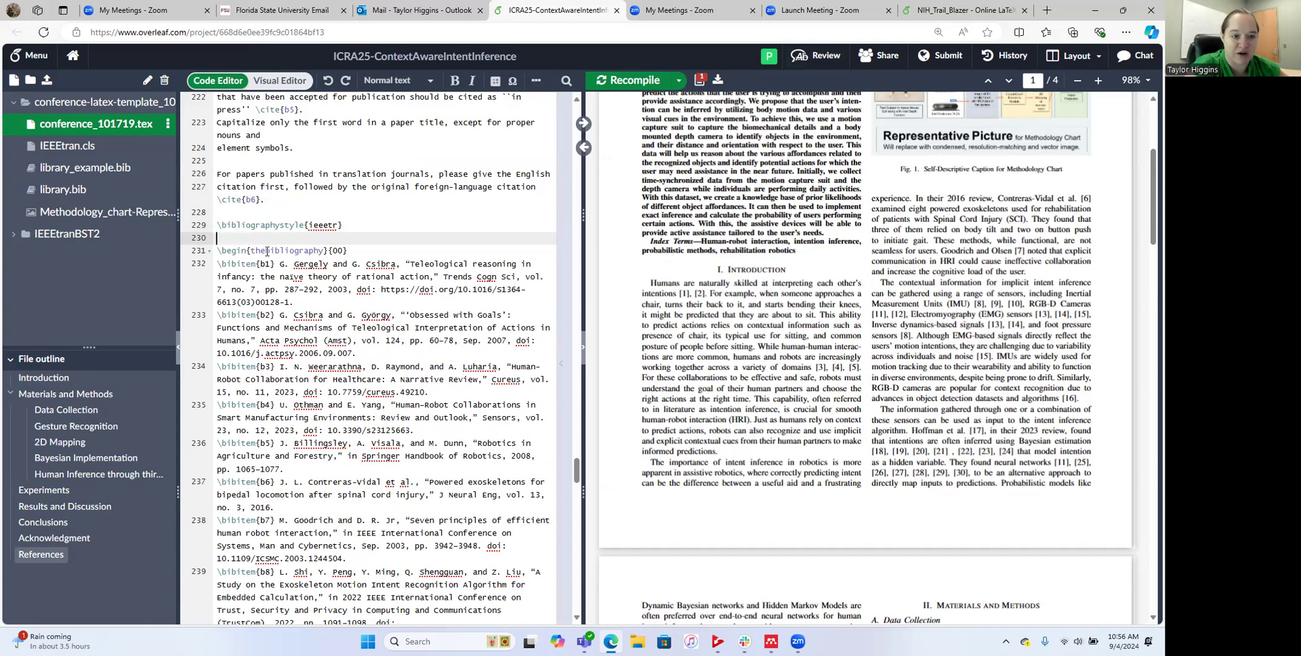
pyautogui.click(217, 250)
pyautogui.click(228, 239)
pyautogui.press('Return')
pyautogui.press('Return')
pyautogui.press('Return')
pyautogui.click(275, 236)
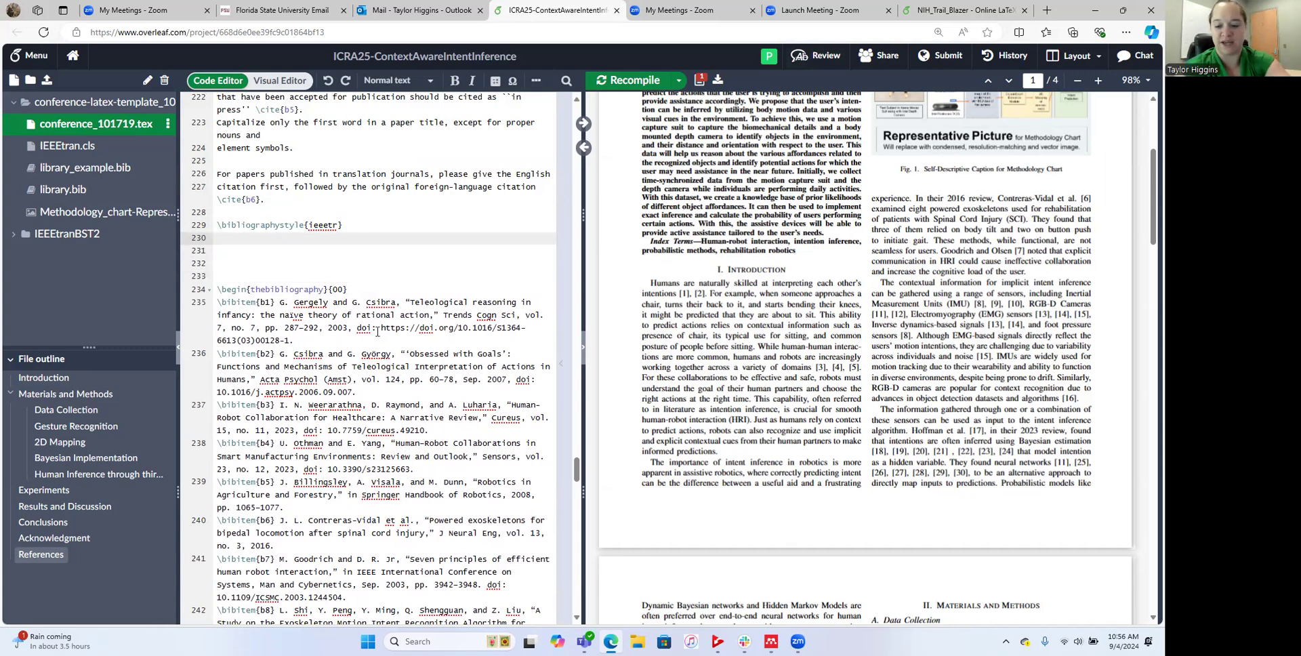
# Step: Add the command \bibliography{library.bib} directly below the bibliography style line
pyautogui.write('\x08ibliogr')
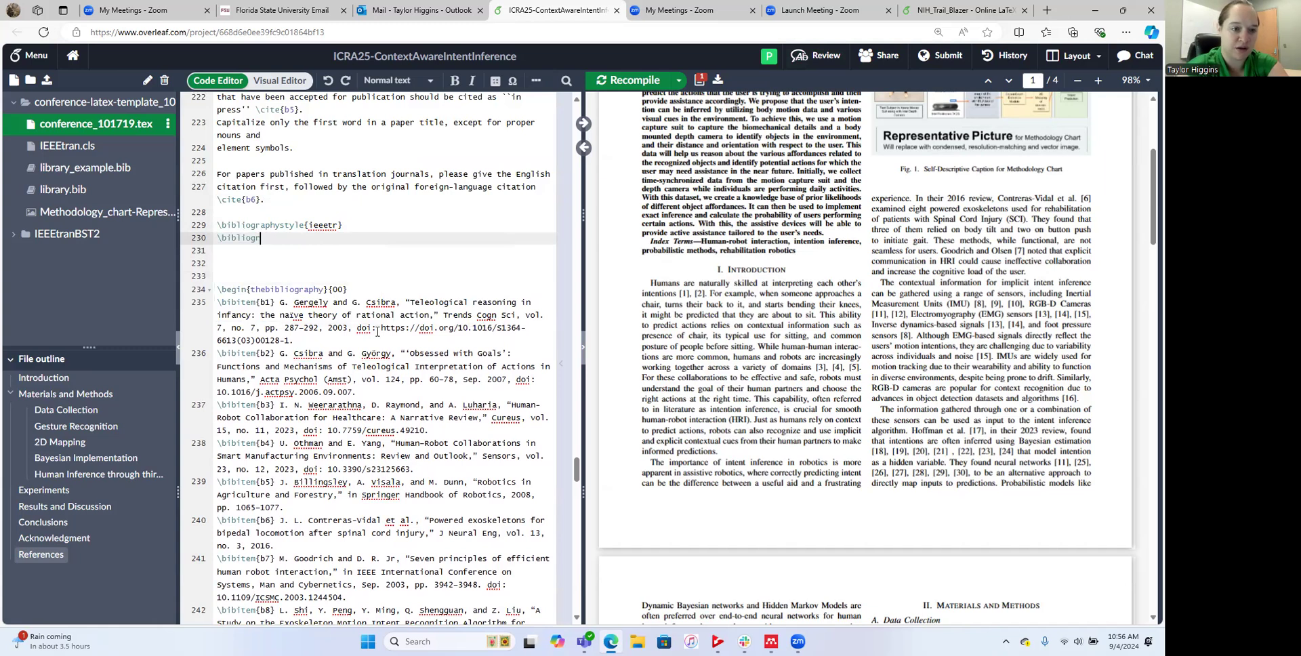
pyautogui.write('aphy')
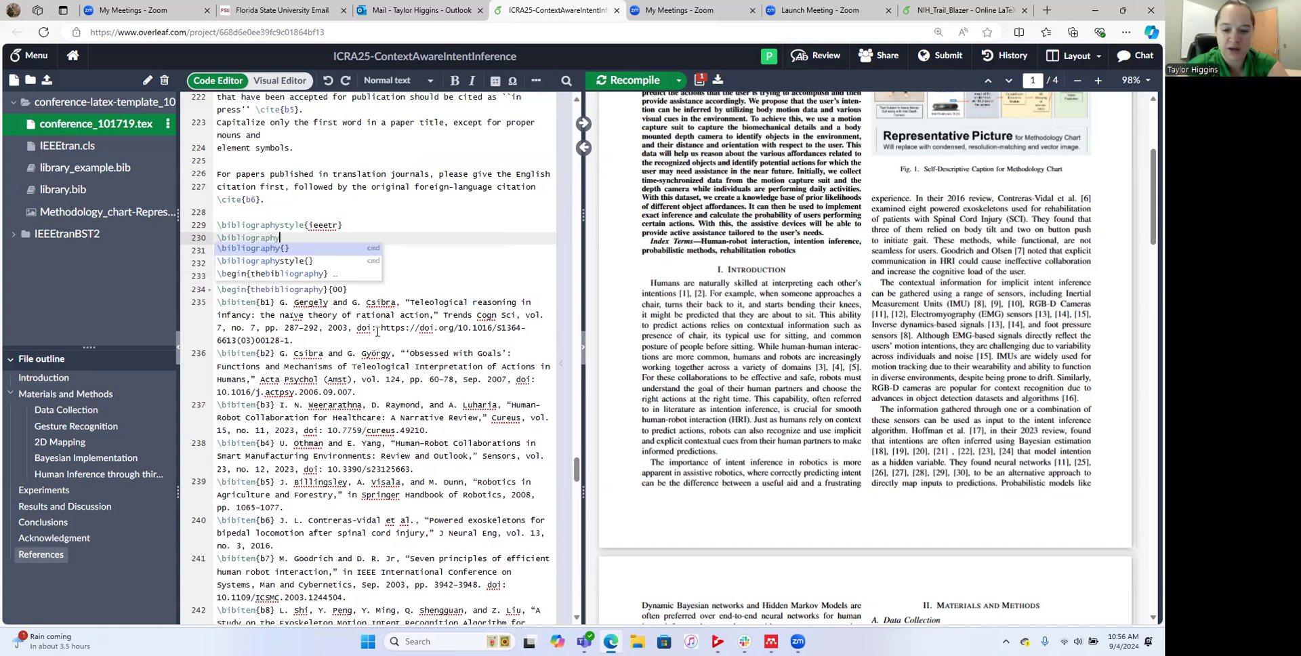
pyautogui.press('Return')
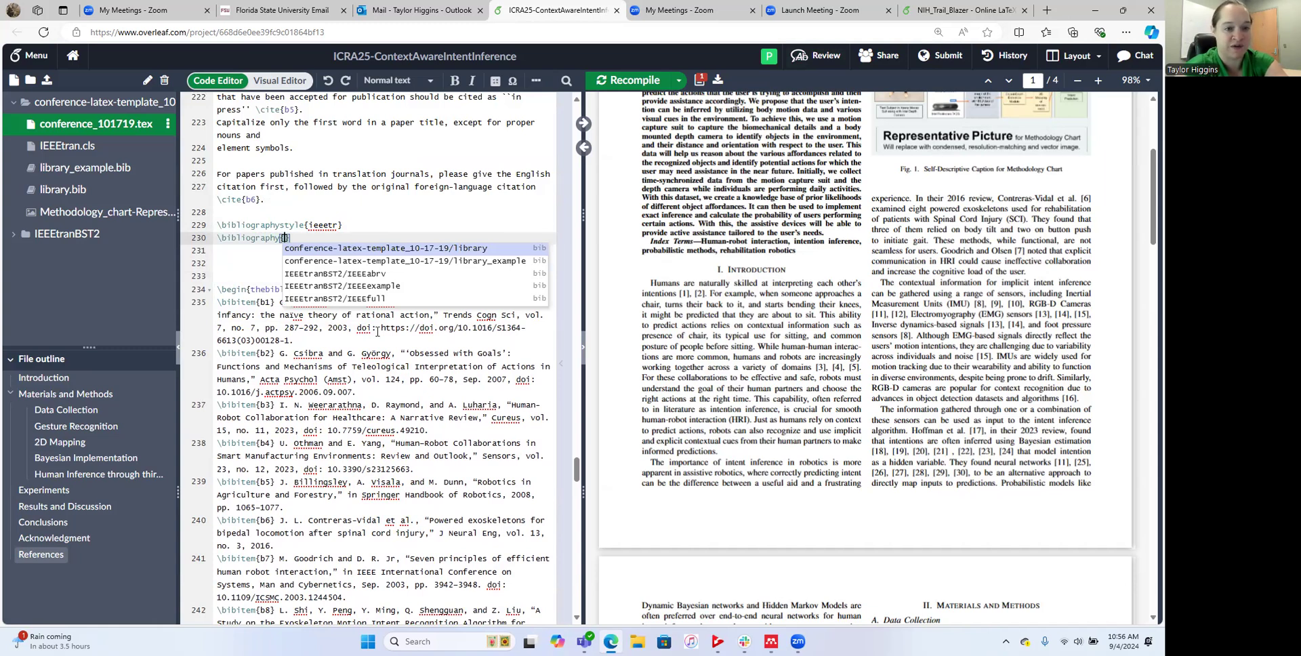
pyautogui.write('libra')
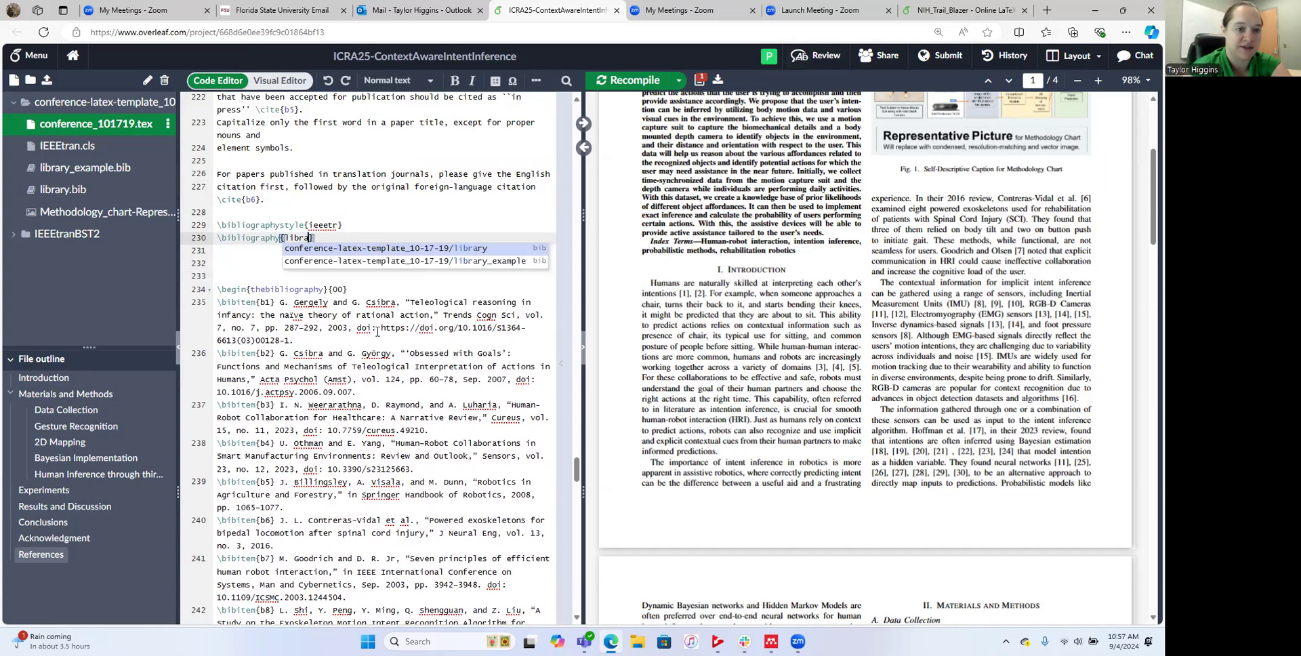
pyautogui.write('ry.bi')
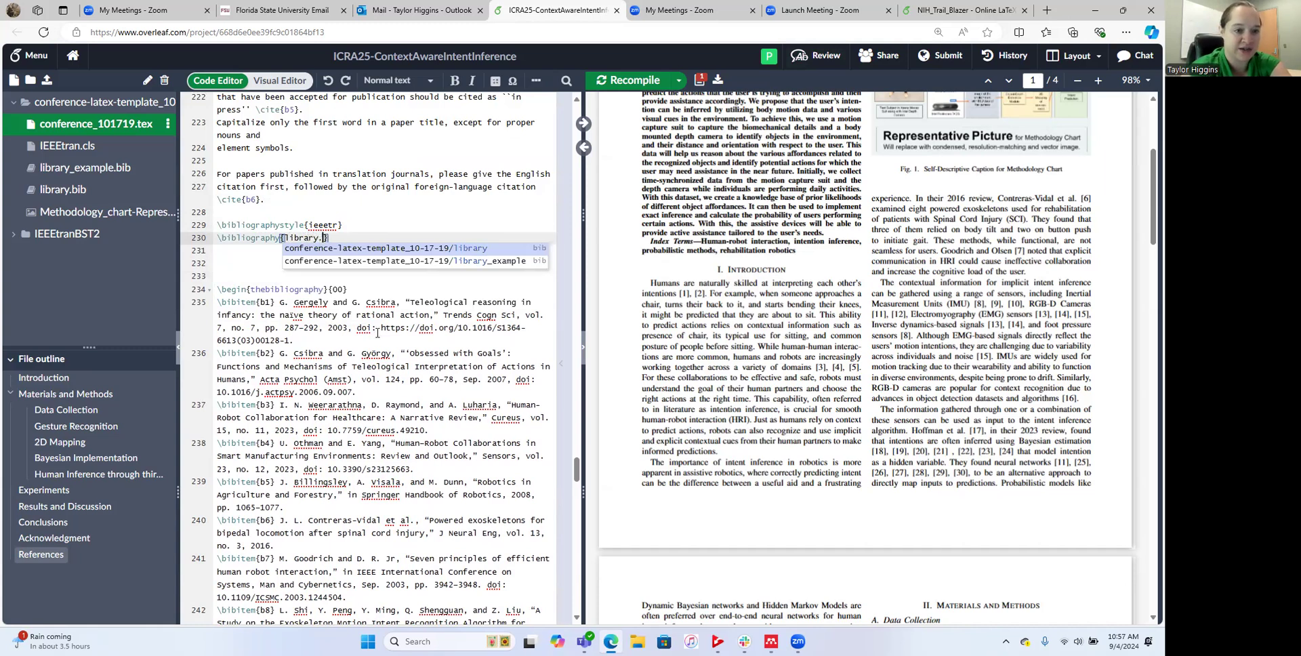
pyautogui.write('b')
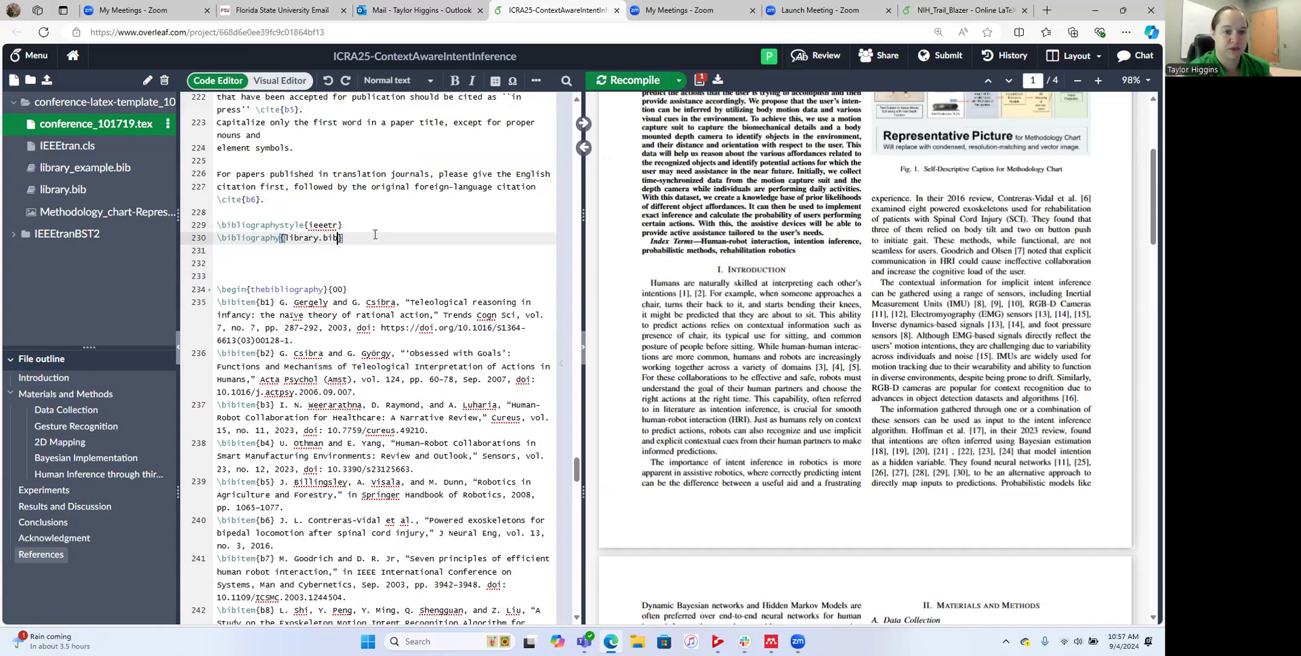
# Step: Comment out the entire manual bibliography from \begin{thebibliography} through \end{thebibliography}, and return to the \bibliography{library.bib} line
pyautogui.moveTo(214, 287); pyautogui.dragTo(379, 318)
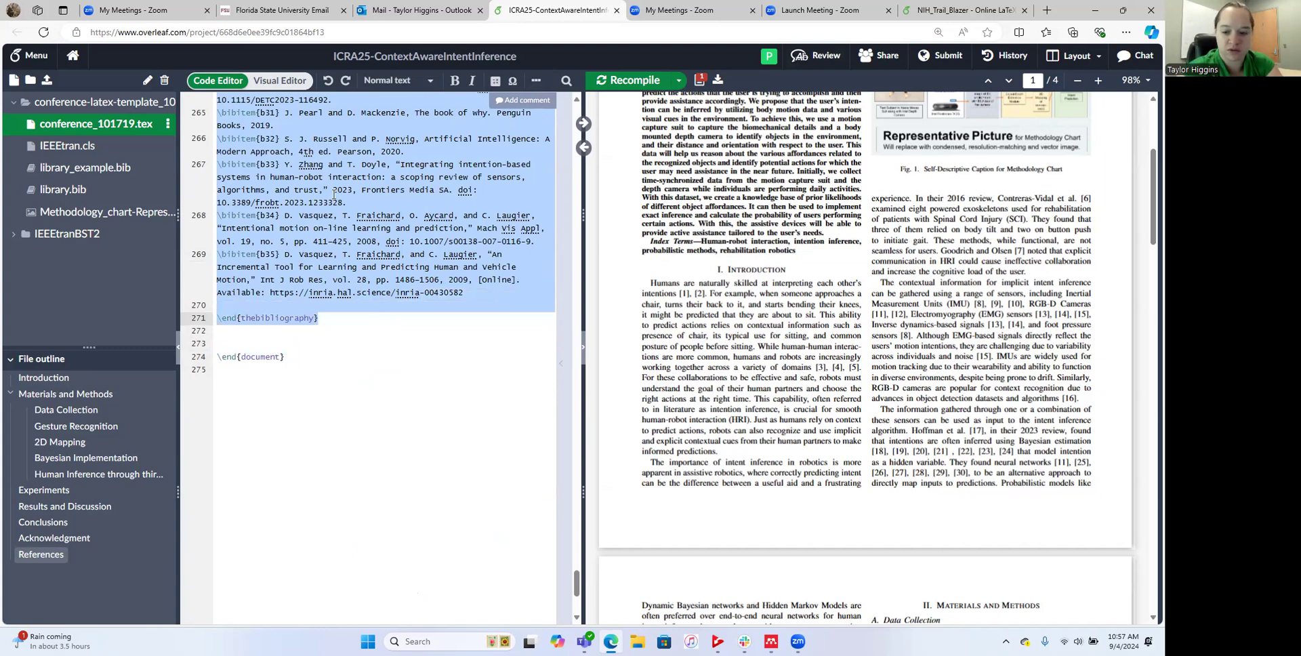
pyautogui.hotkey('ctrl', '/')
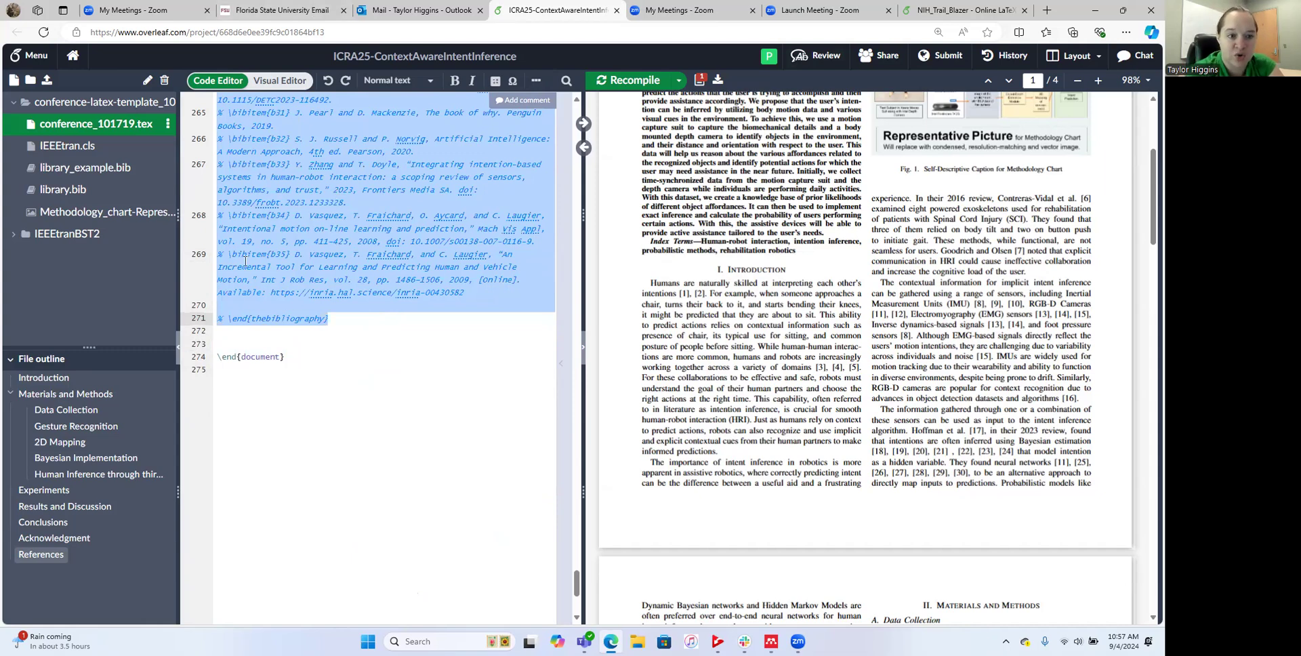
pyautogui.scroll(6, 336, 339)
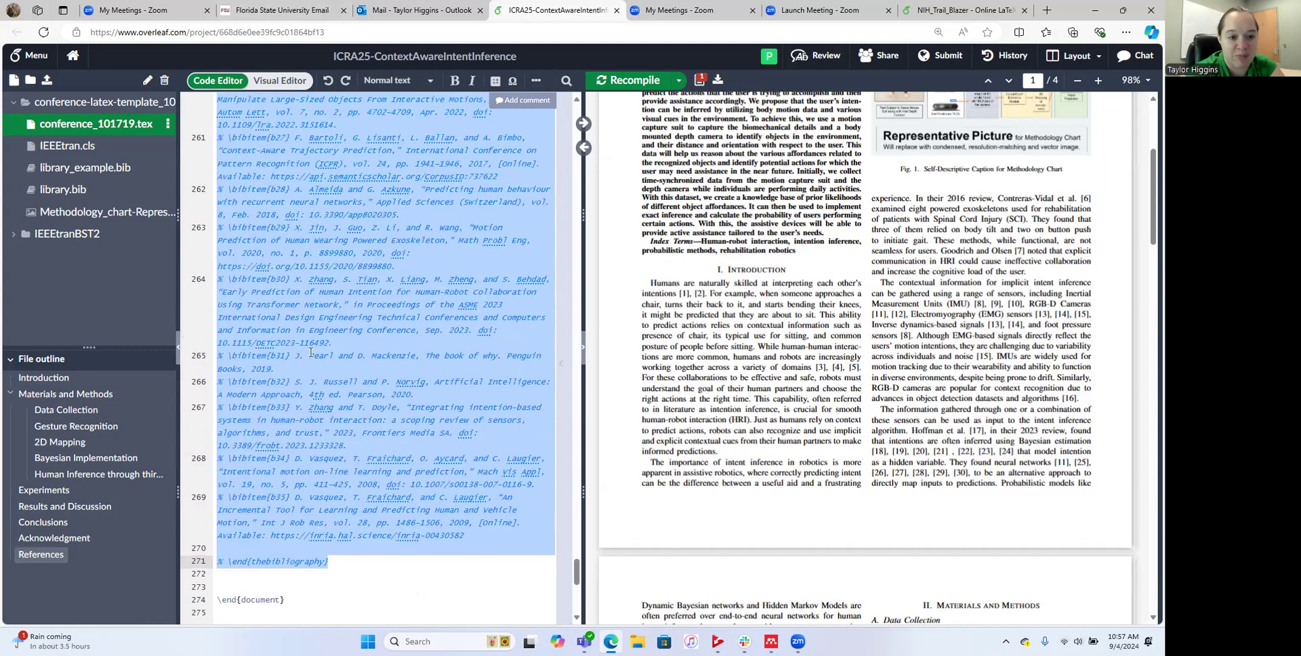
pyautogui.scroll(-3, 323, 348)
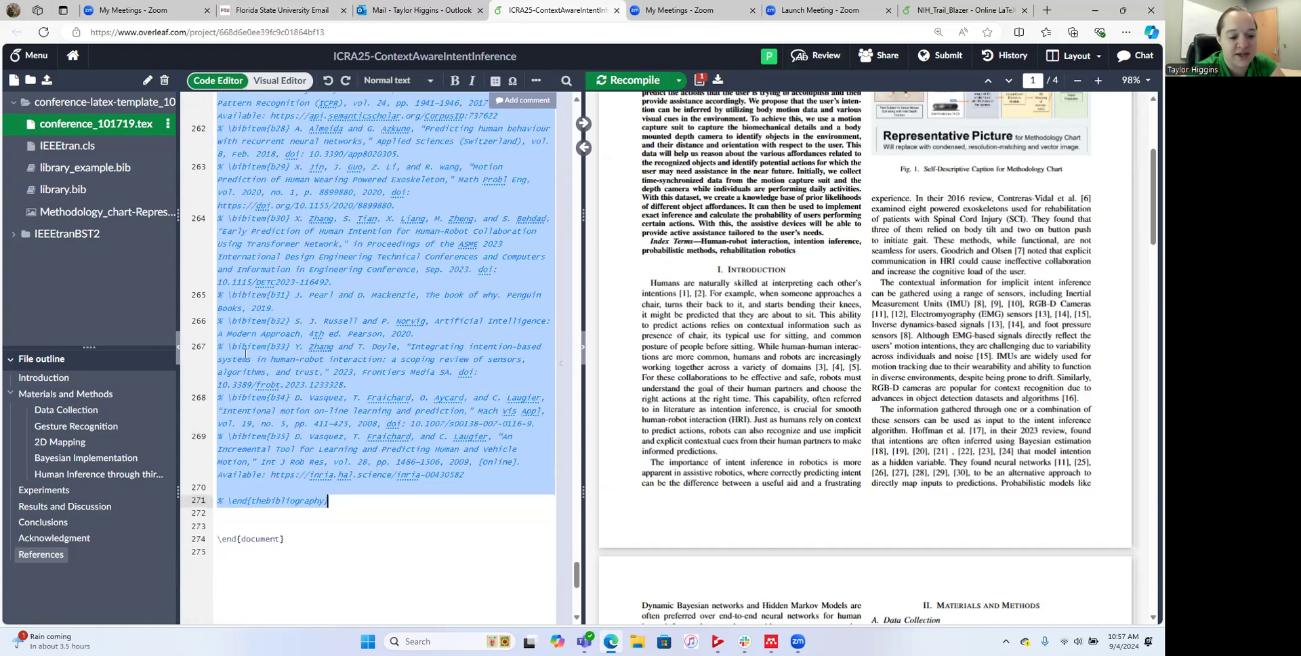
pyautogui.scroll(-3, 245, 354)
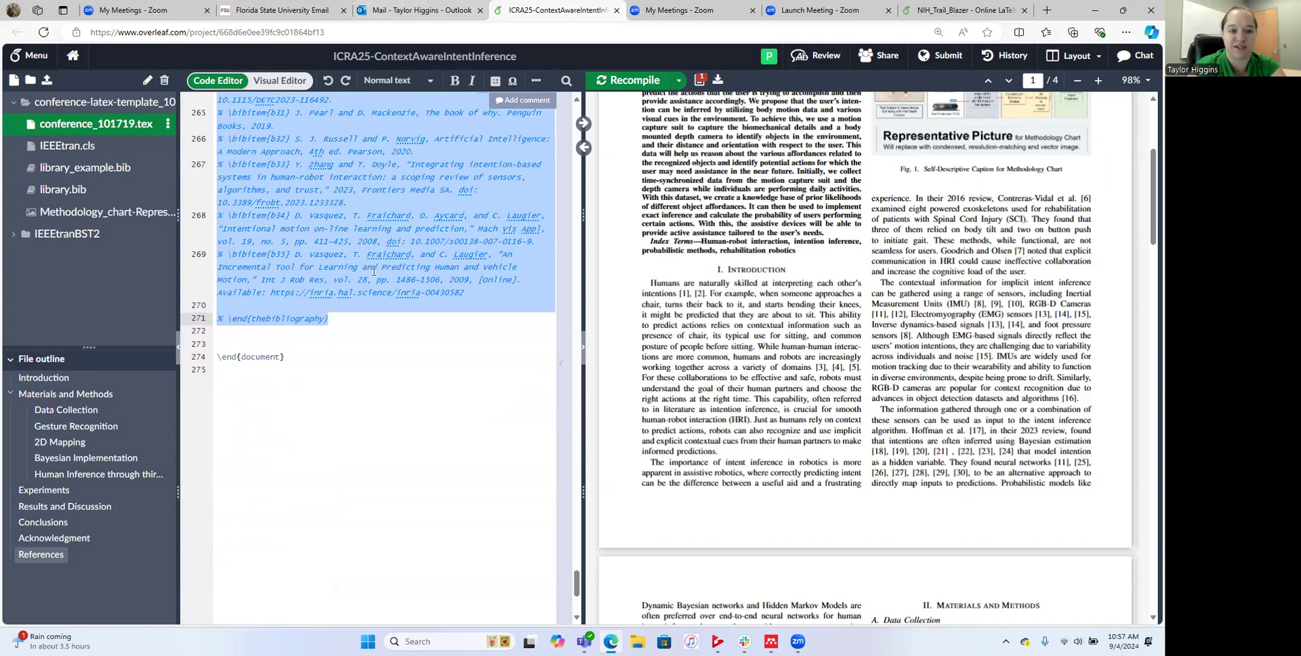
pyautogui.scroll(15, 405, 328)
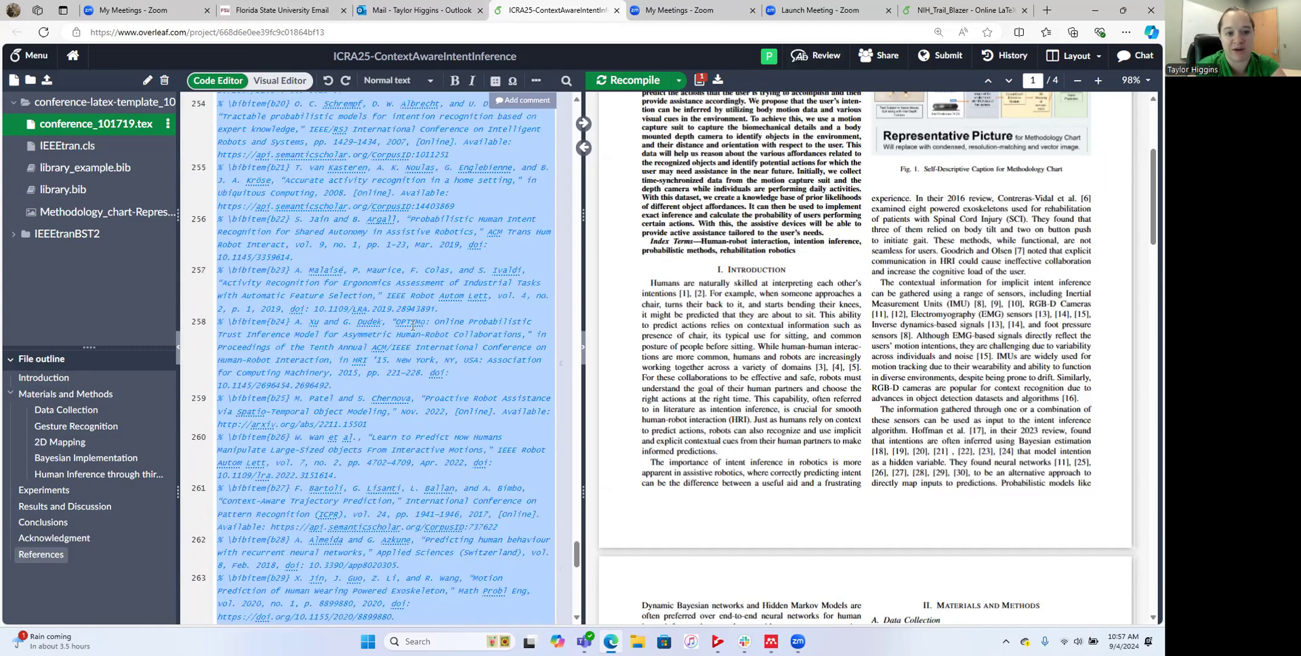
pyautogui.scroll(20, 410, 318)
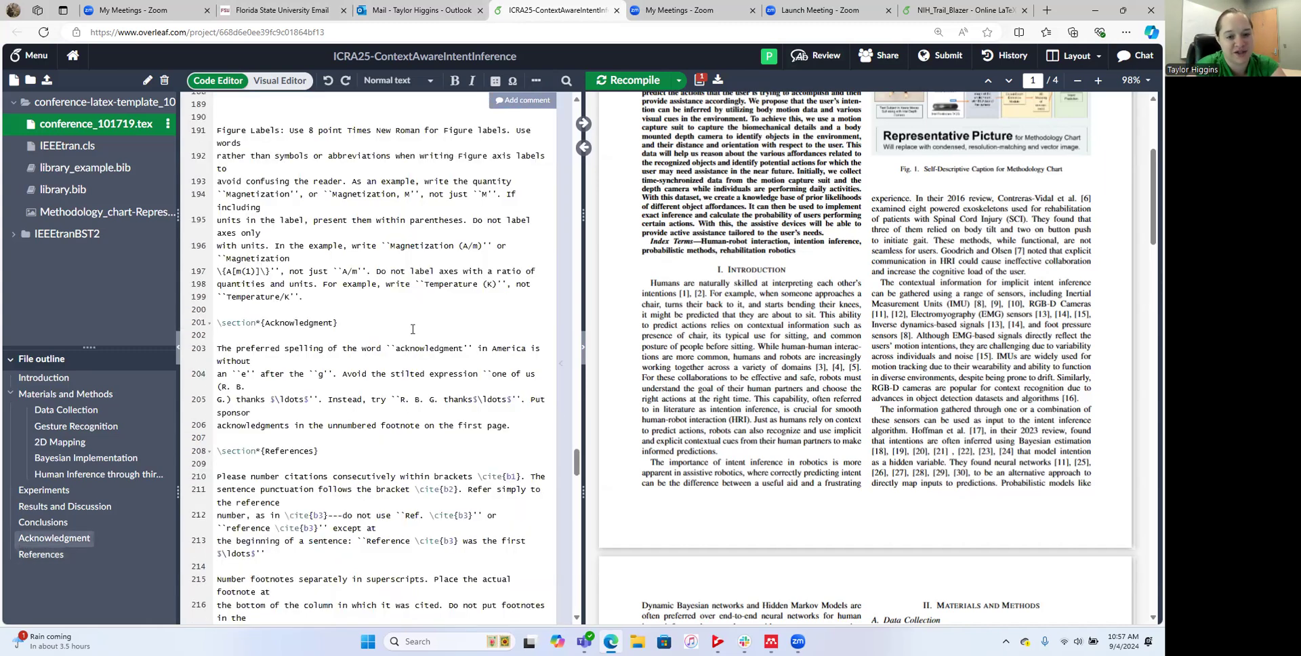
pyautogui.scroll(-10, 445, 415)
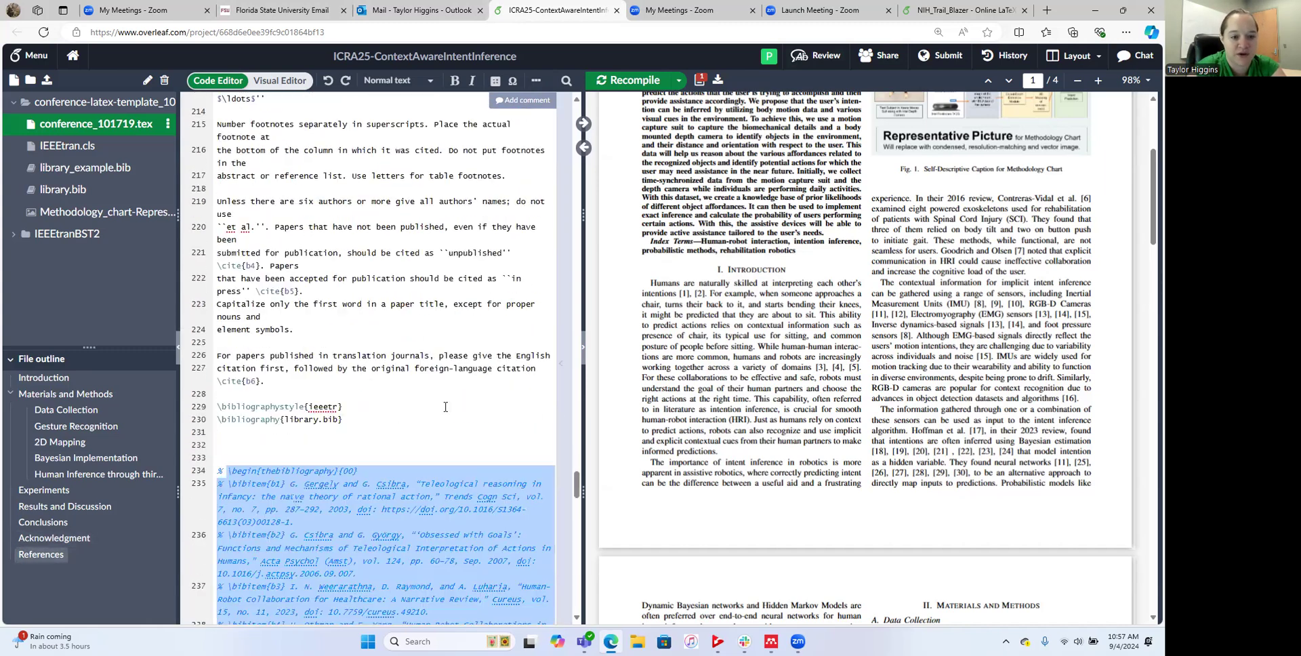
pyautogui.click(375, 394)
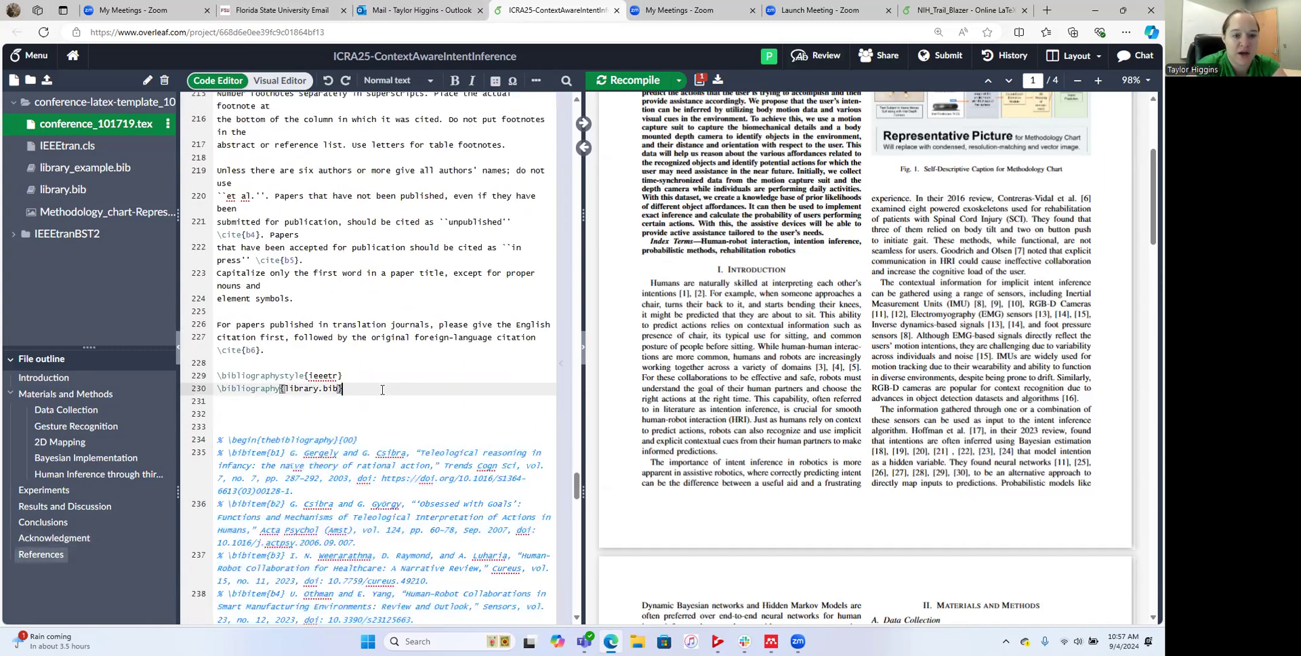
# Step: Glance at the NIH_Trail_Blazer bibliography commands, return to the ICRA25 project and recompile the paper
pyautogui.click(946, 8)
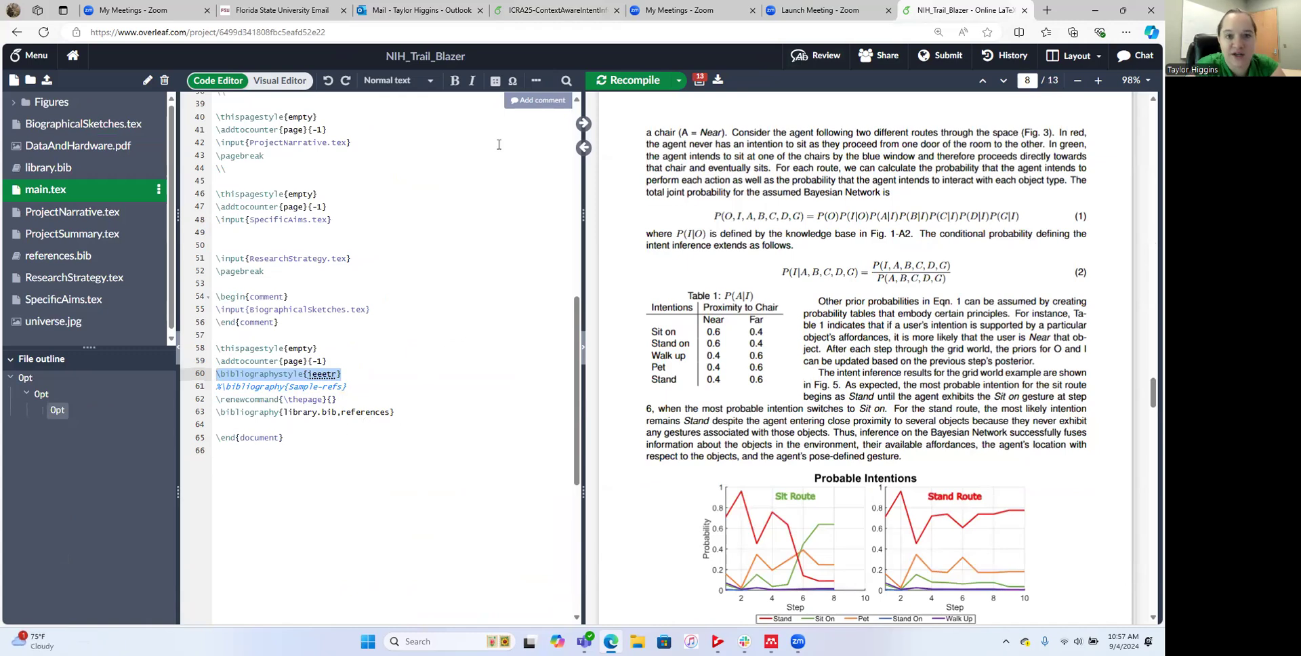
pyautogui.hotkey('ctrl', '4')
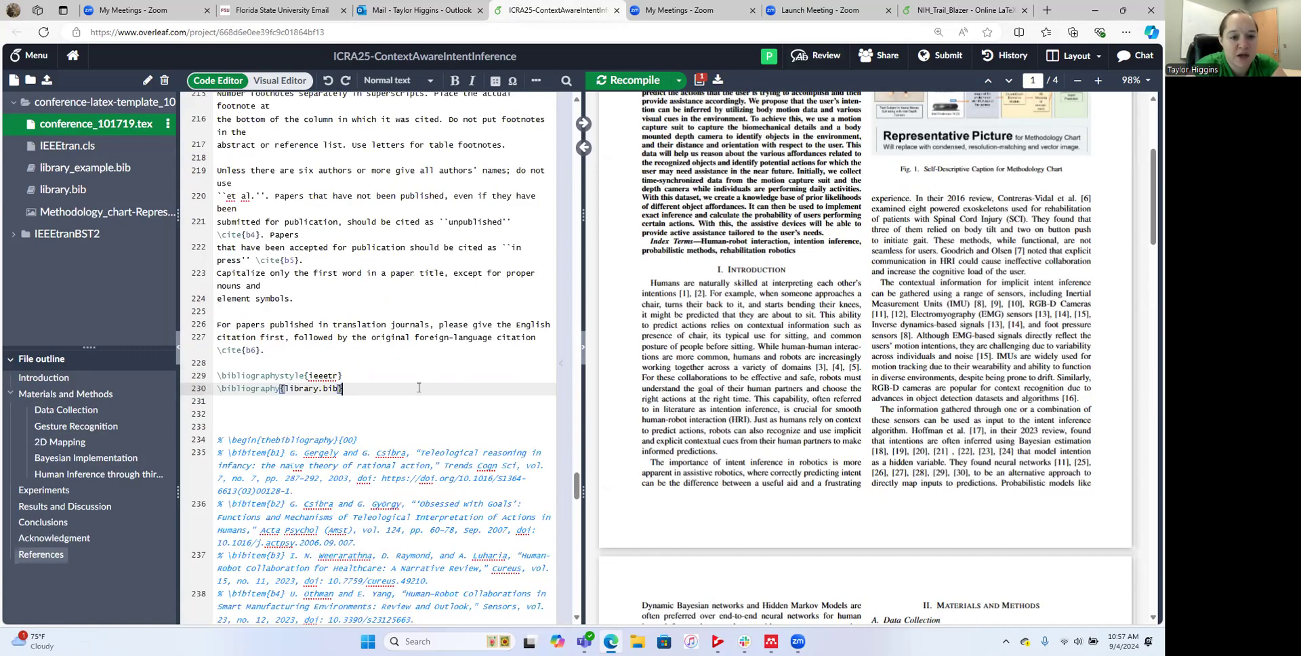
pyautogui.click(617, 87)
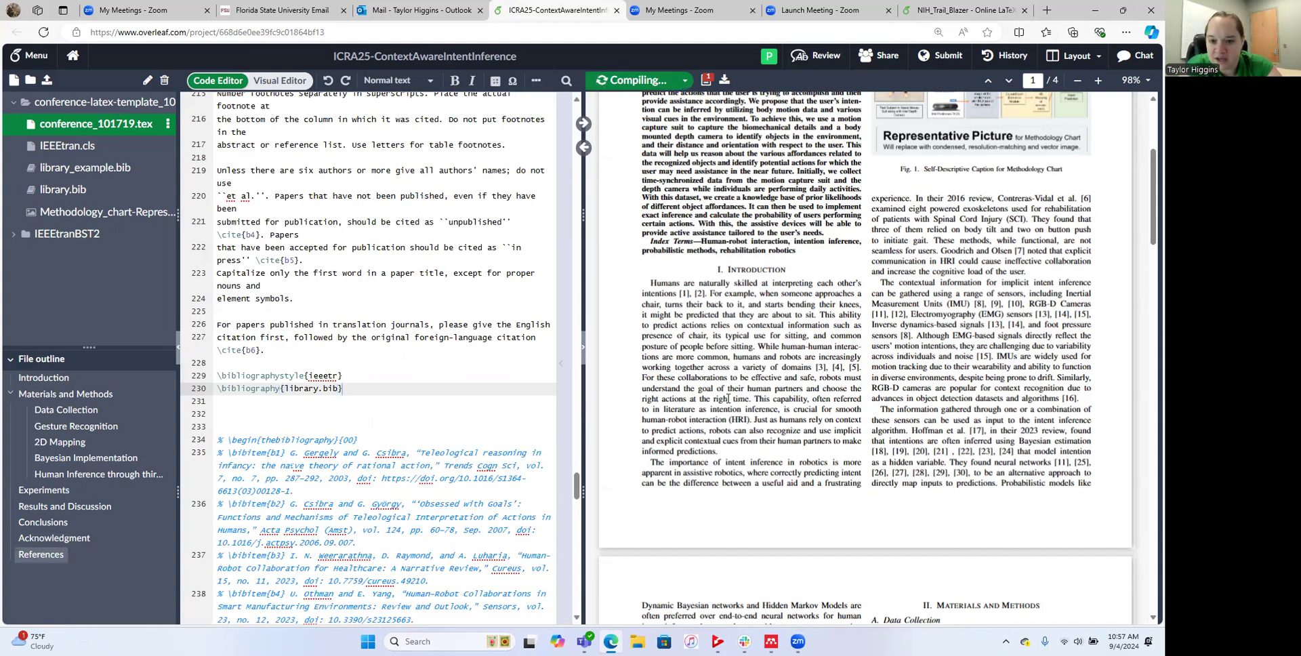
pyautogui.scroll(-4, 790, 382)
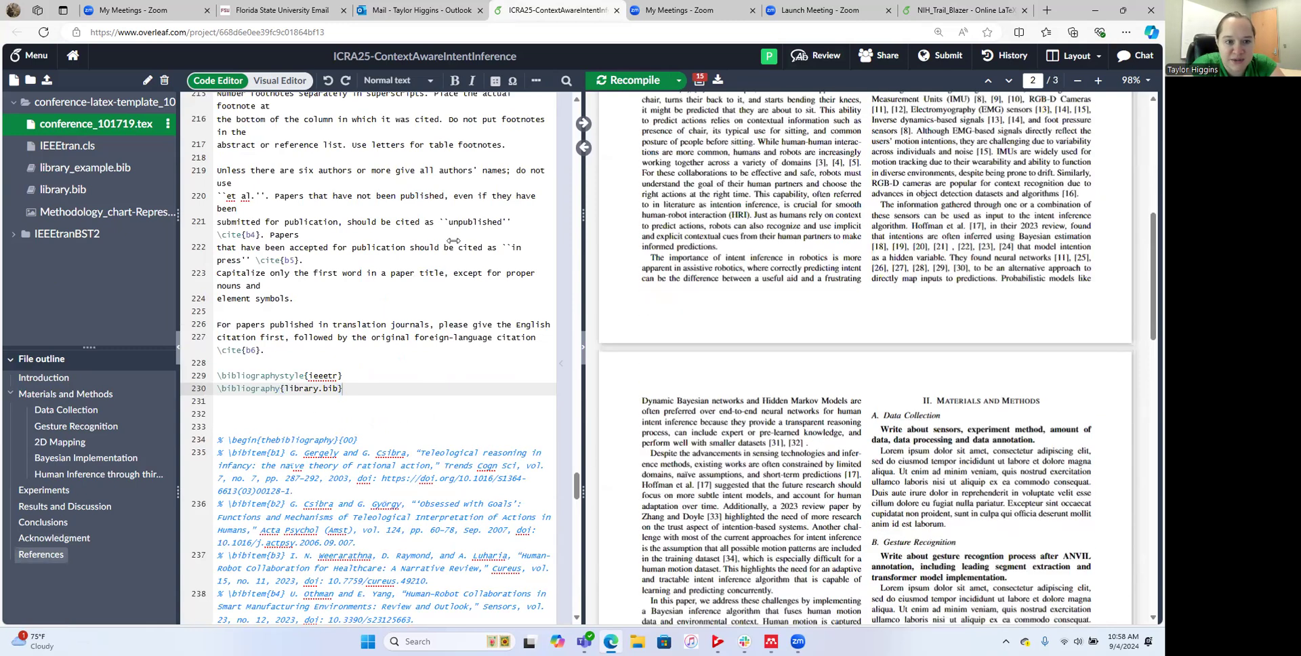
# Step: Identify the commented-out reference b1 and locate the citations [1], [2] in the Introduction source text
pyautogui.moveTo(290, 453); pyautogui.dragTo(342, 453)
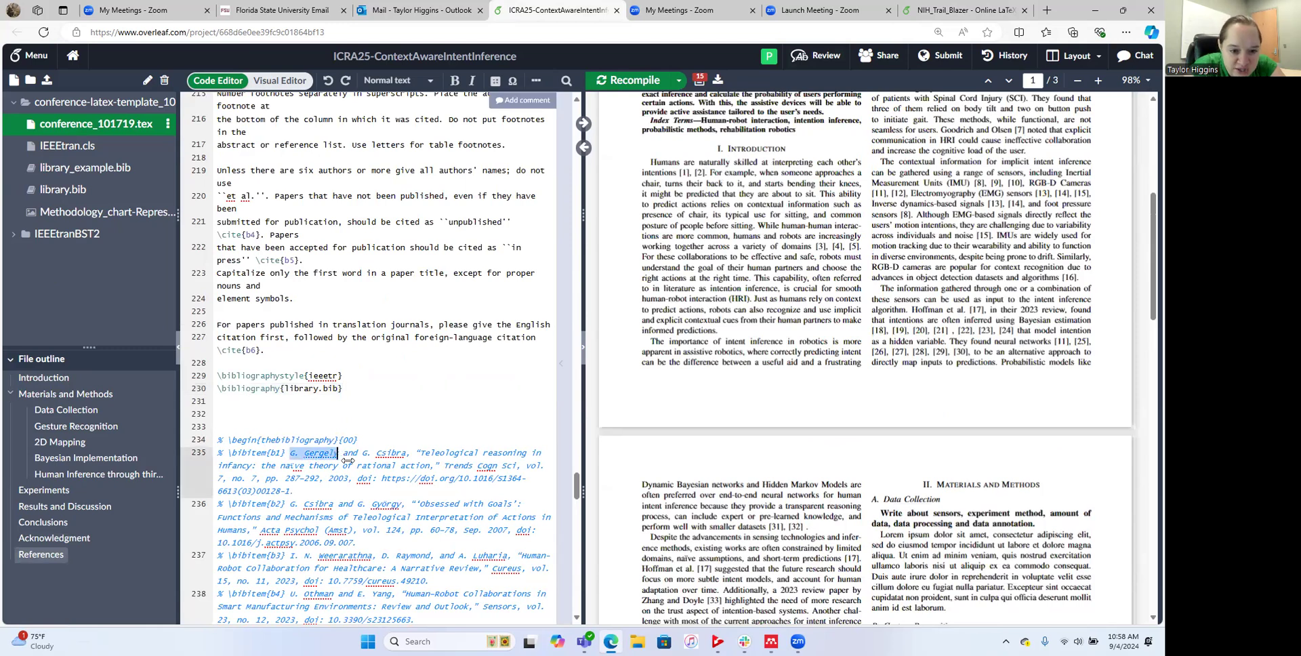
pyautogui.click(327, 485)
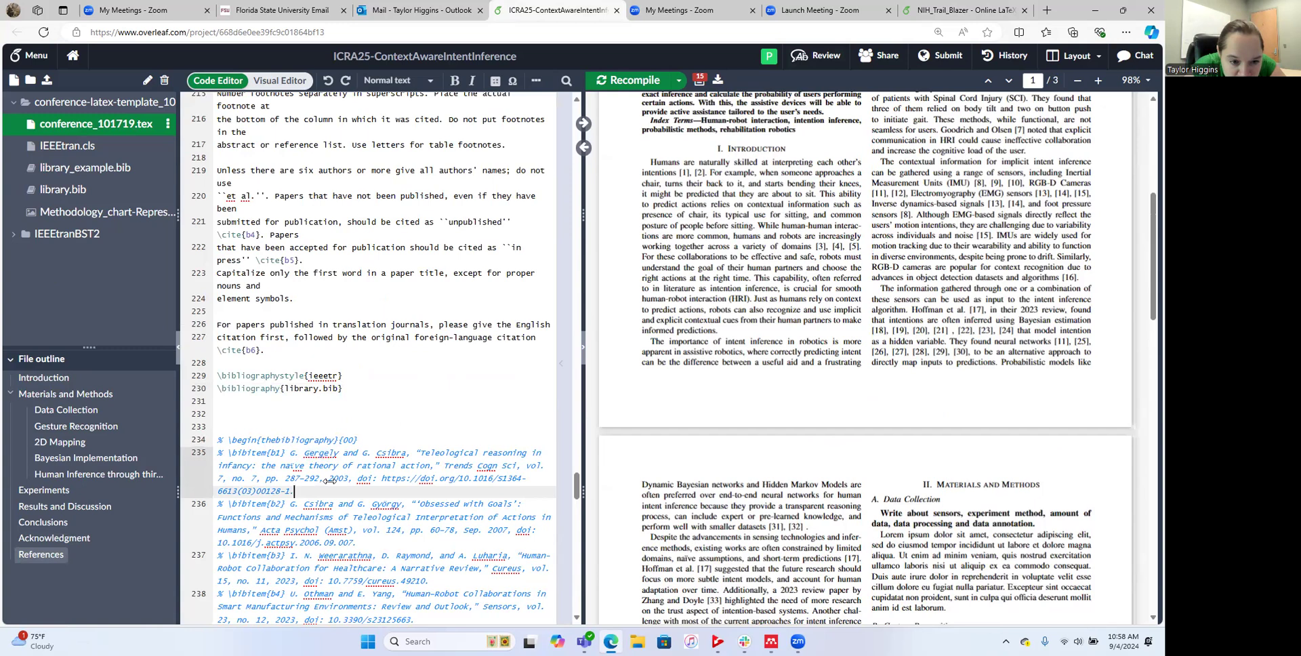
pyautogui.moveTo(329, 481); pyautogui.dragTo(356, 482)
pyautogui.moveTo(420, 452); pyautogui.dragTo(568, 135)
pyautogui.click(293, 465)
pyautogui.moveTo(565, 80); pyautogui.dragTo(564, 76)
pyautogui.scroll(-9, 310, 330)
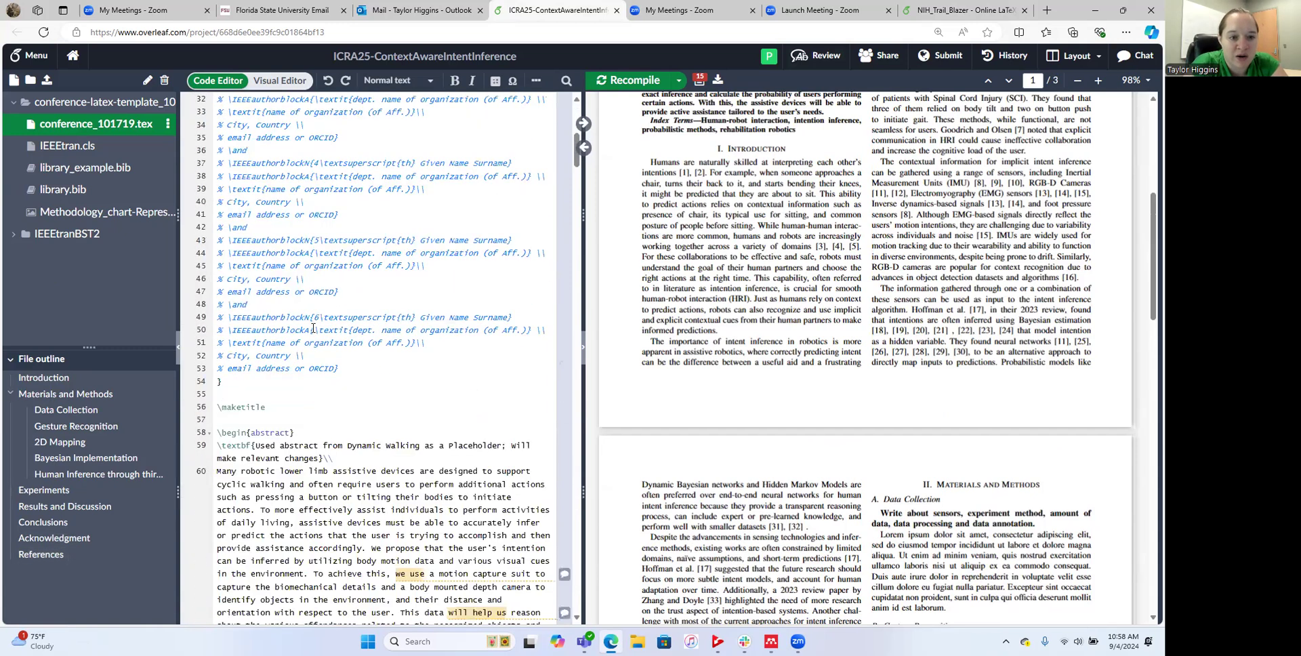
pyautogui.scroll(-5, 338, 214)
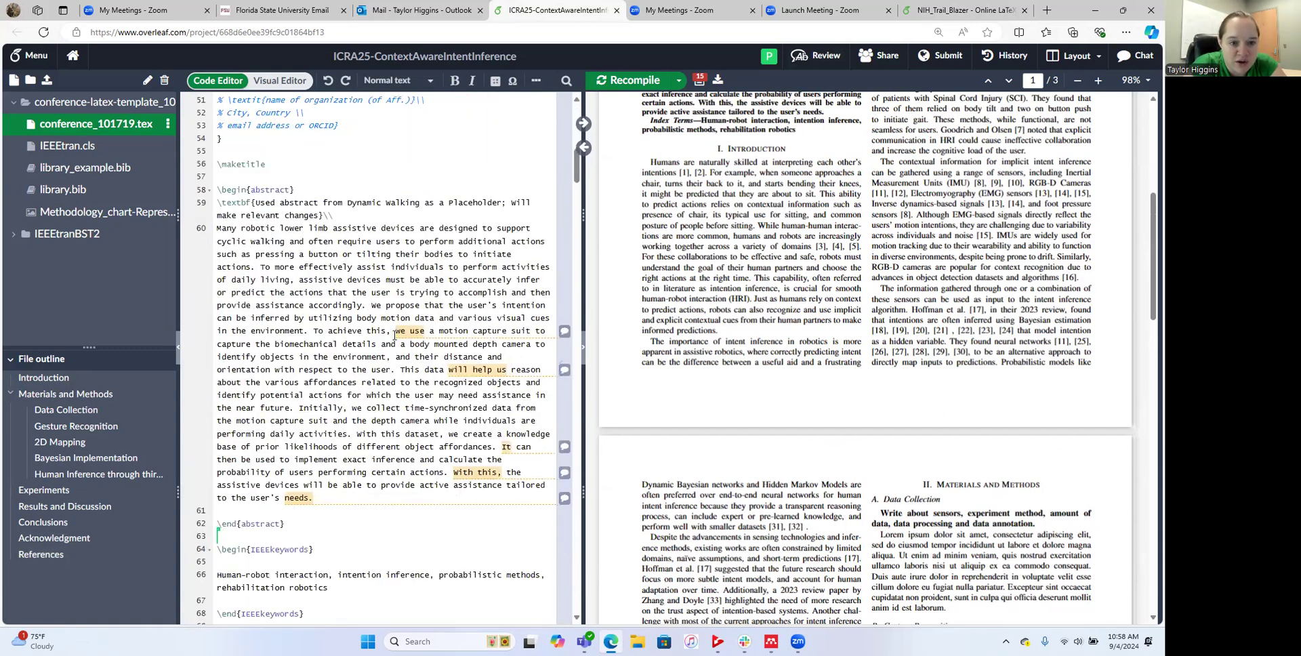
pyautogui.scroll(-4, 387, 319)
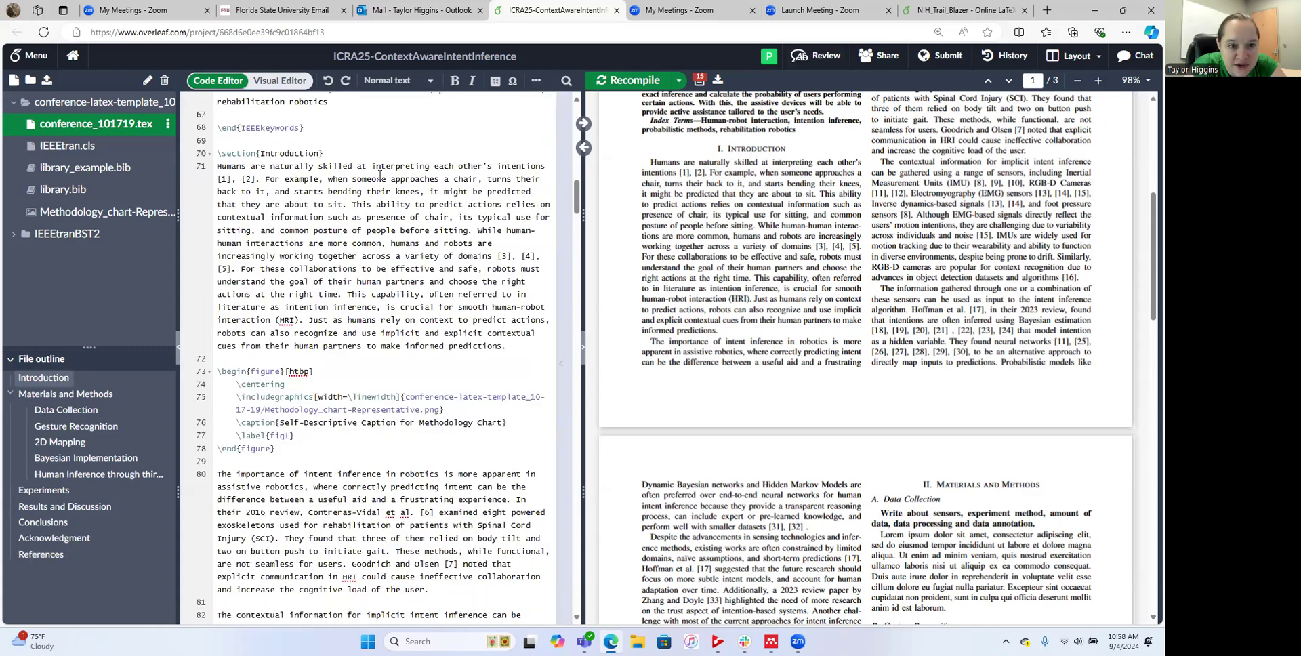
# Step: Open library.bib and search it for "Gerg" to find the source behind citation [1] in the Introduction
pyautogui.moveTo(218, 178); pyautogui.dragTo(233, 179)
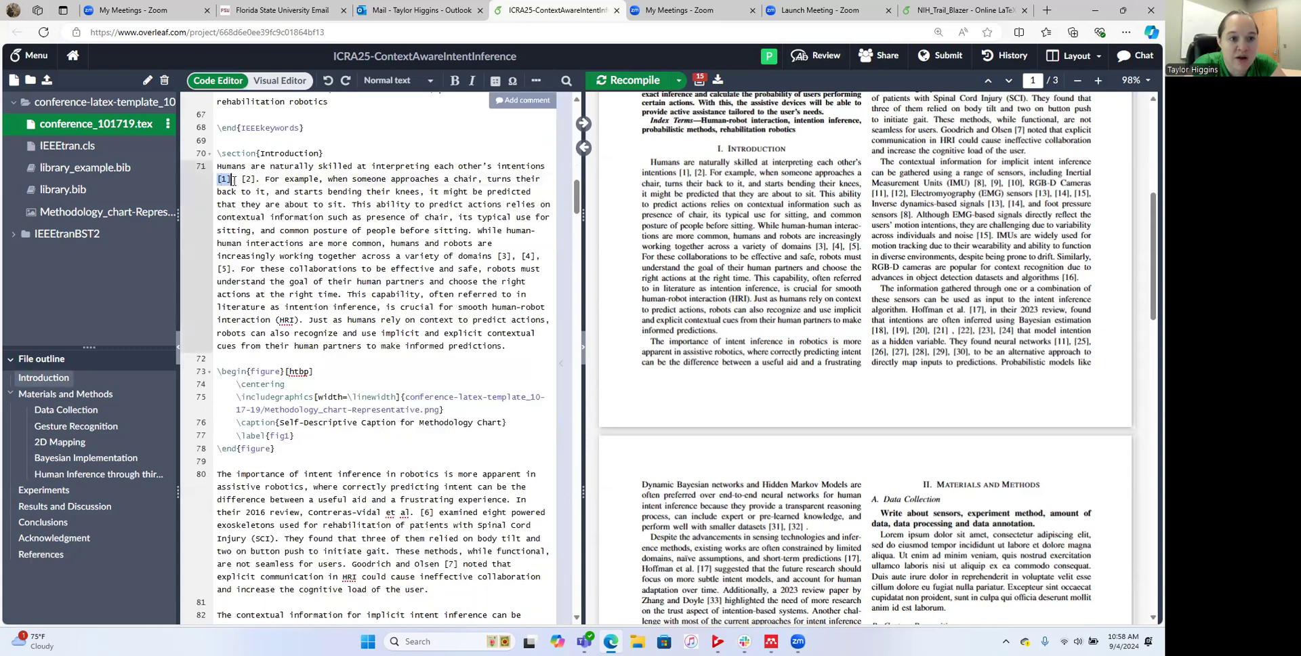
pyautogui.click(74, 189)
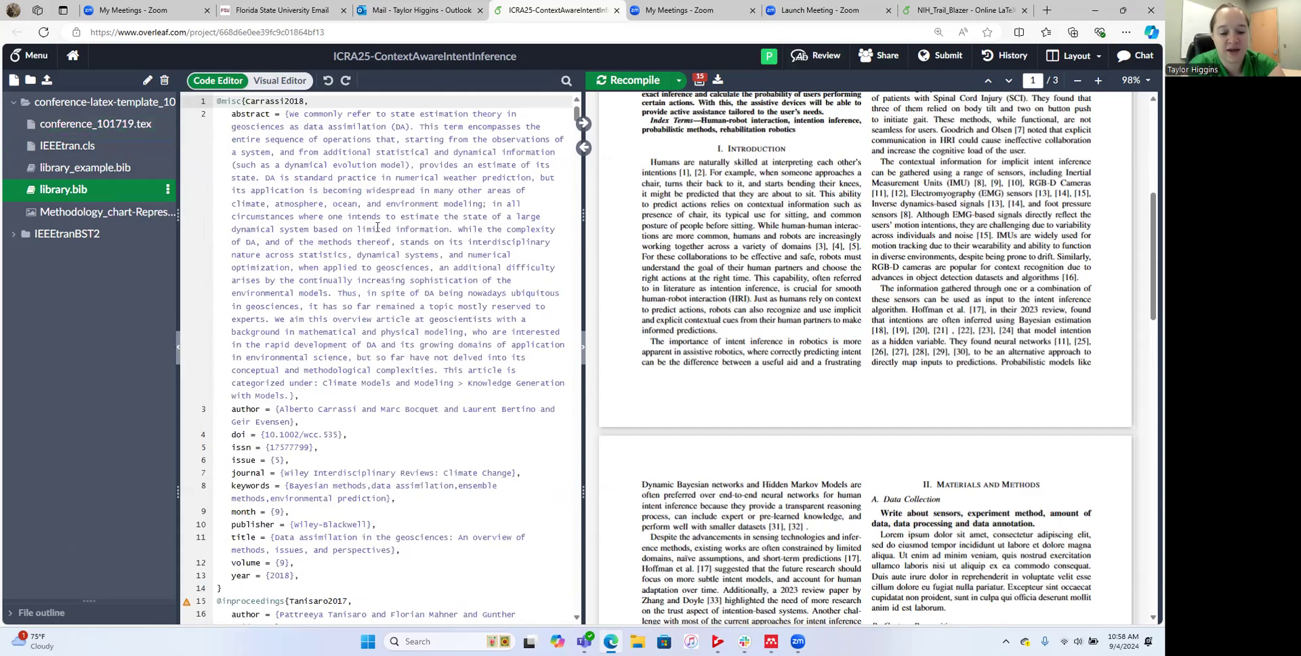
pyautogui.hotkey('ctrl', 'f')
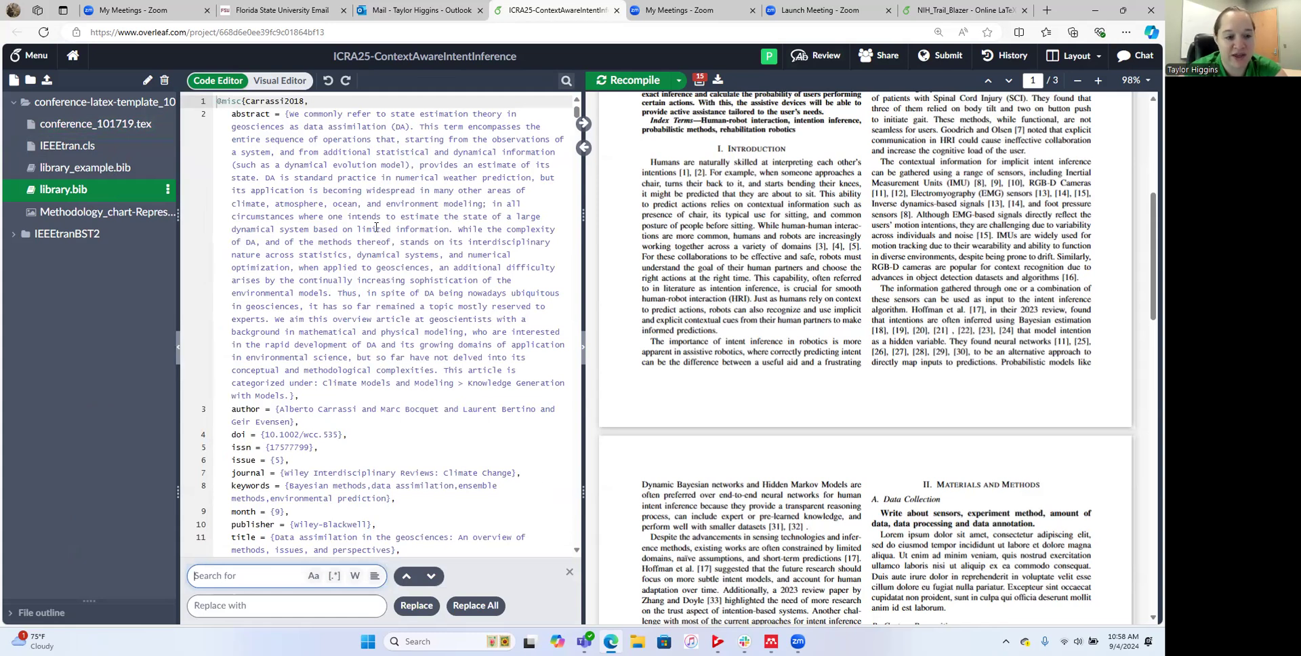
pyautogui.click(66, 332)
pyautogui.click(65, 194)
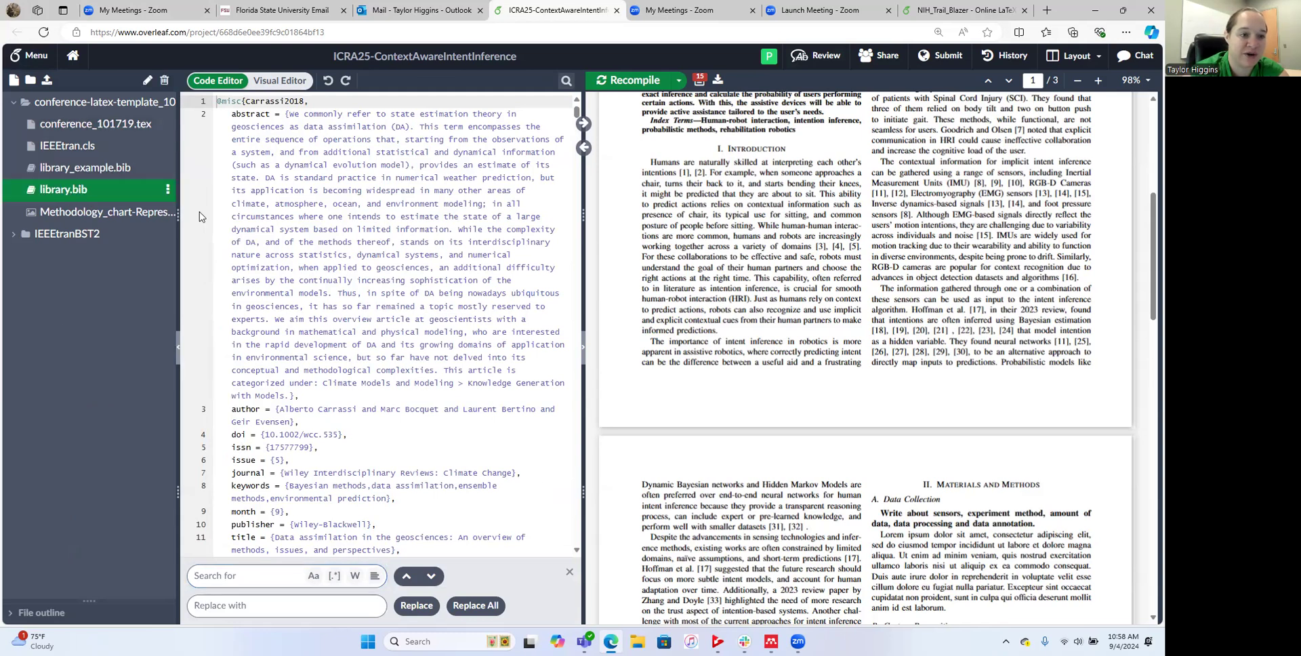
pyautogui.click(404, 306)
pyautogui.hotkey('ctrl', 'f')
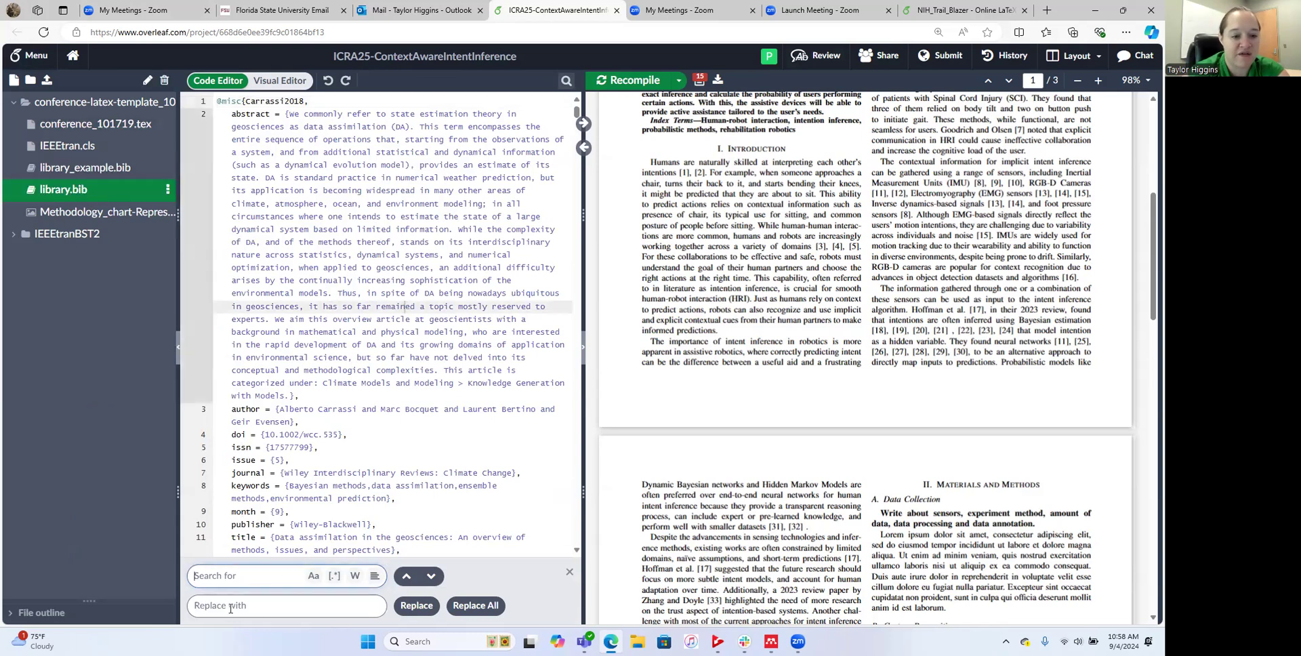
pyautogui.write('Gerg')
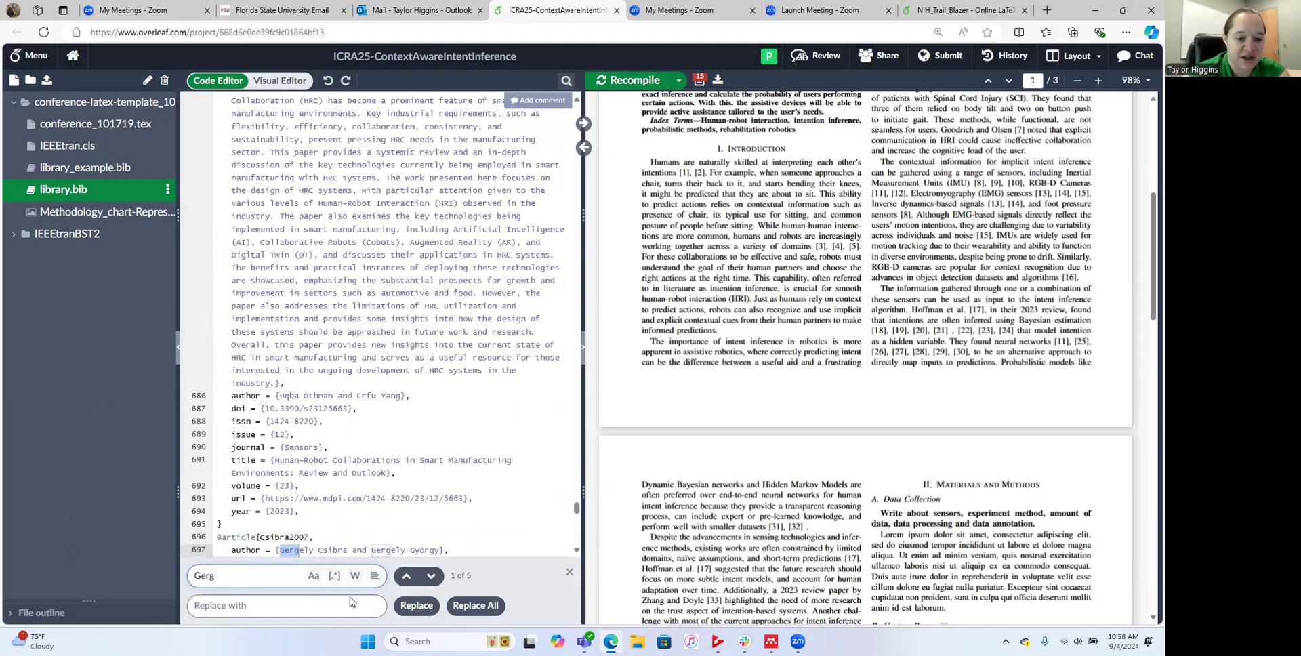
# Step: Compare the matching library entries and locate the article titled "Teleological reasoning in infancy: the naive theory of rational action"
pyautogui.click(292, 485)
pyautogui.scroll(-4, 345, 311)
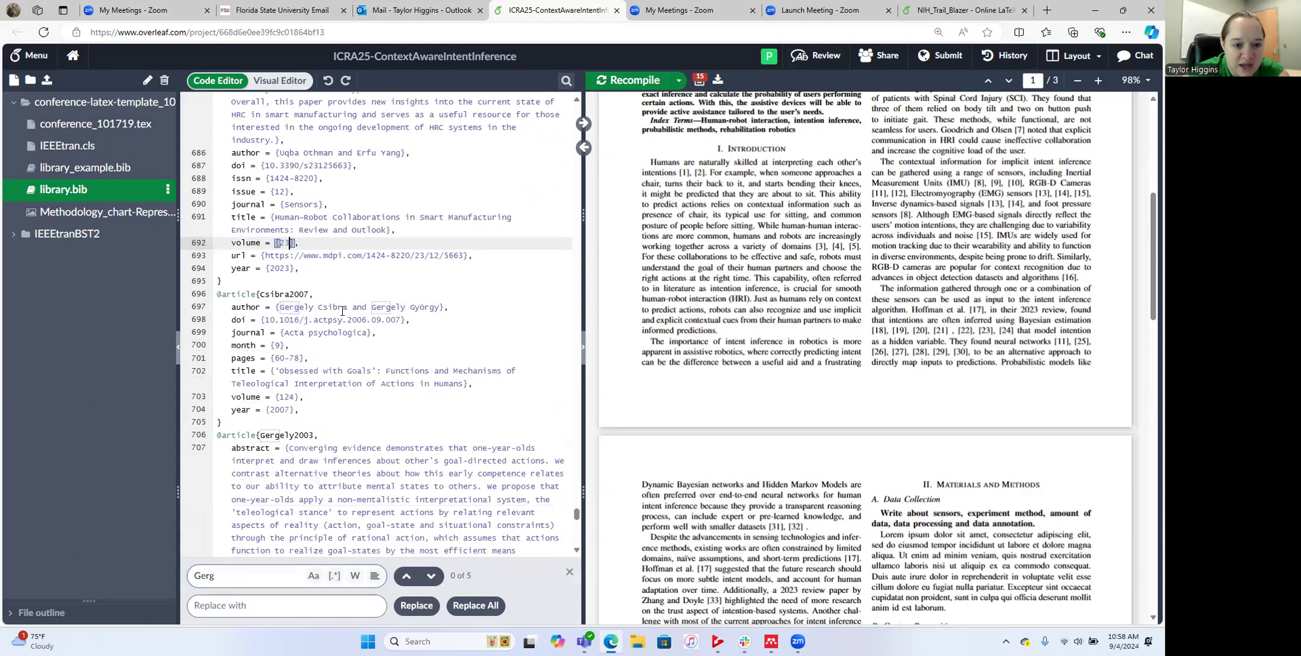
pyautogui.click(344, 309)
pyautogui.click(342, 372)
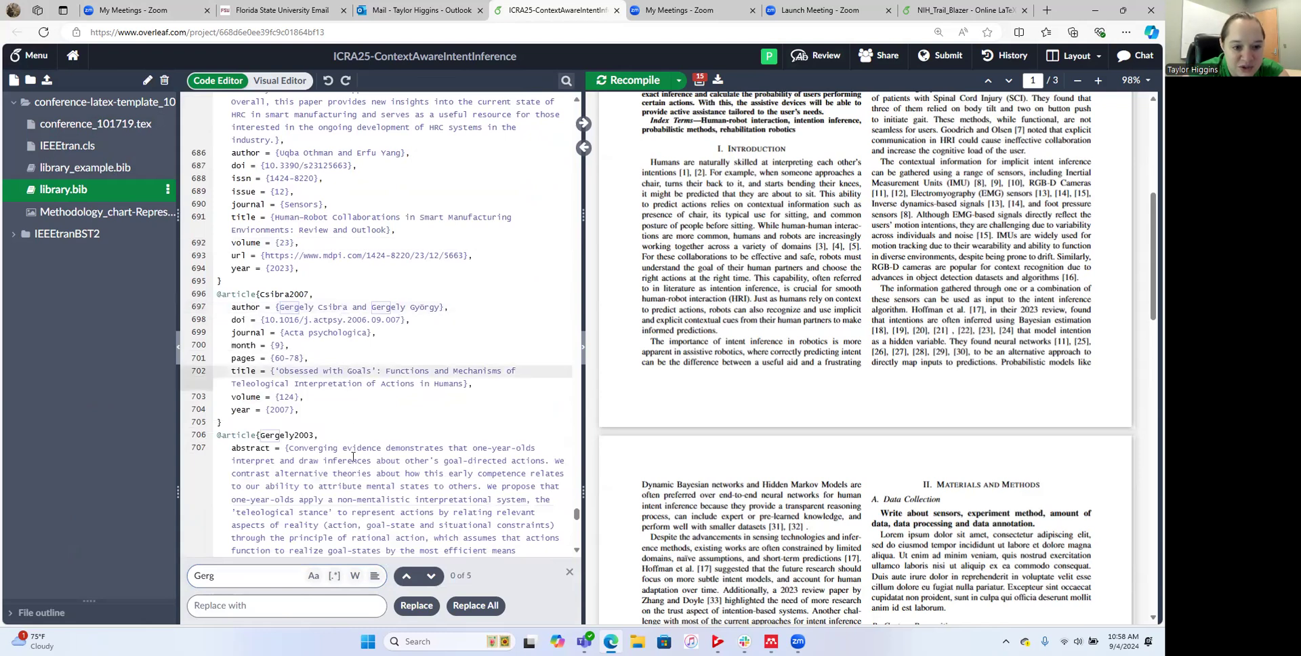
pyautogui.scroll(-4, 339, 450)
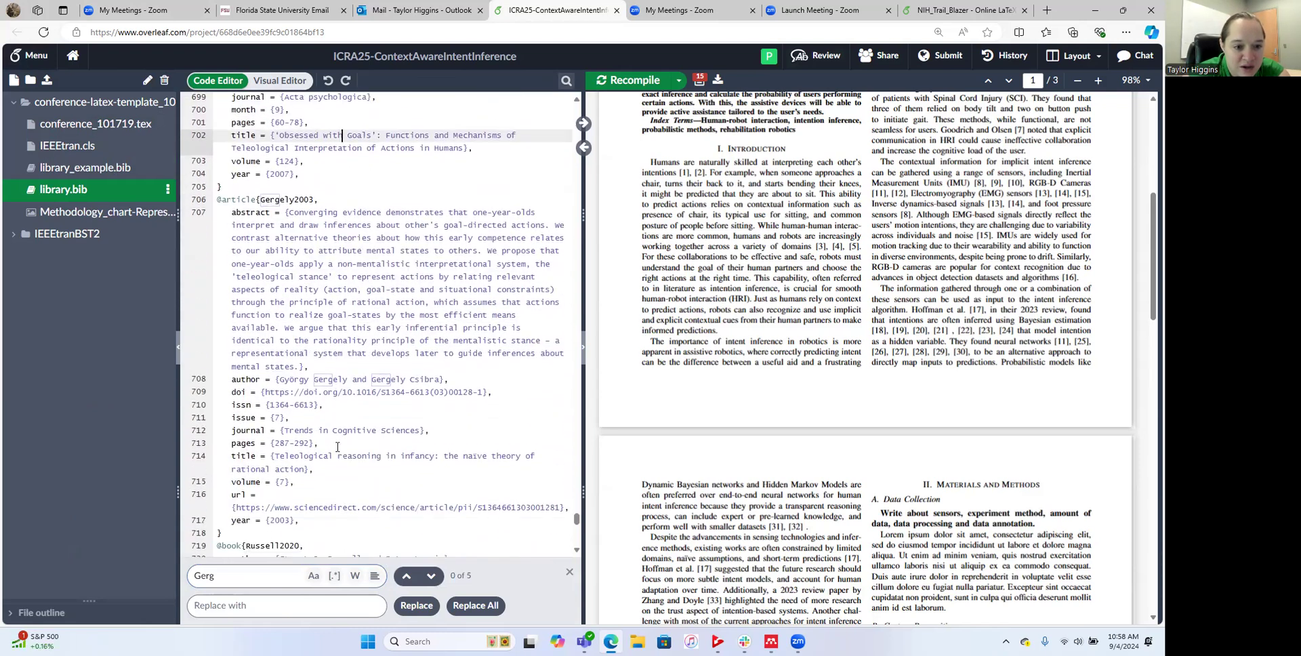
pyautogui.click(355, 450)
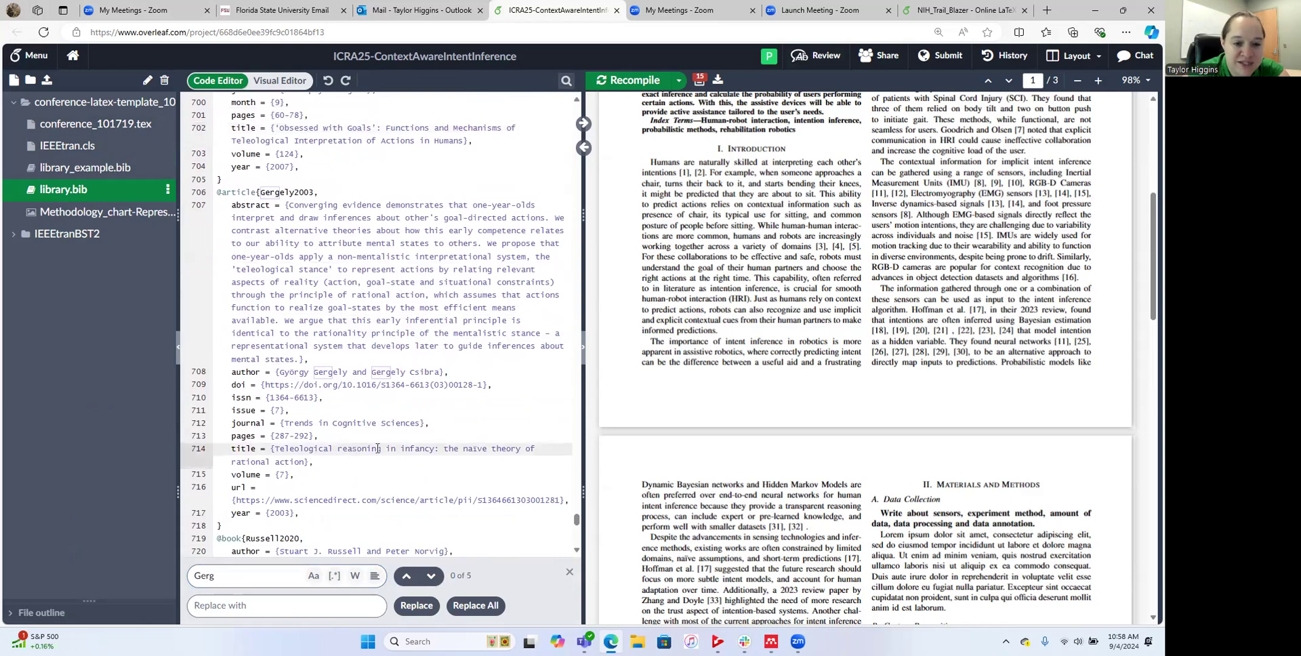
# Step: Copy the citation key Gergely2003 from the "Teleological reasoning in infancy" entry in library.bib
pyautogui.moveTo(250, 520); pyautogui.dragTo(203, 196)
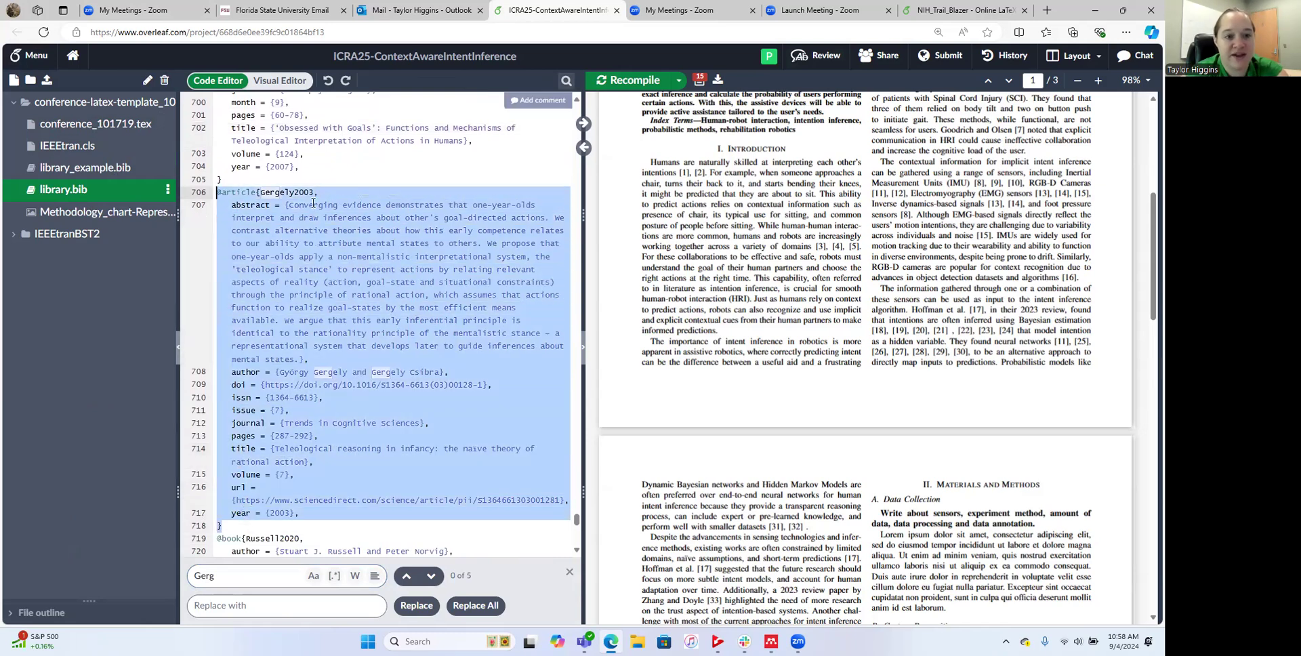
pyautogui.click(295, 190)
pyautogui.moveTo(315, 193)
pyautogui.mouseDown()
pyautogui.moveTo(260, 193)
pyautogui.moveTo(315, 194)
pyautogui.mouseUp()
pyautogui.click(261, 193)
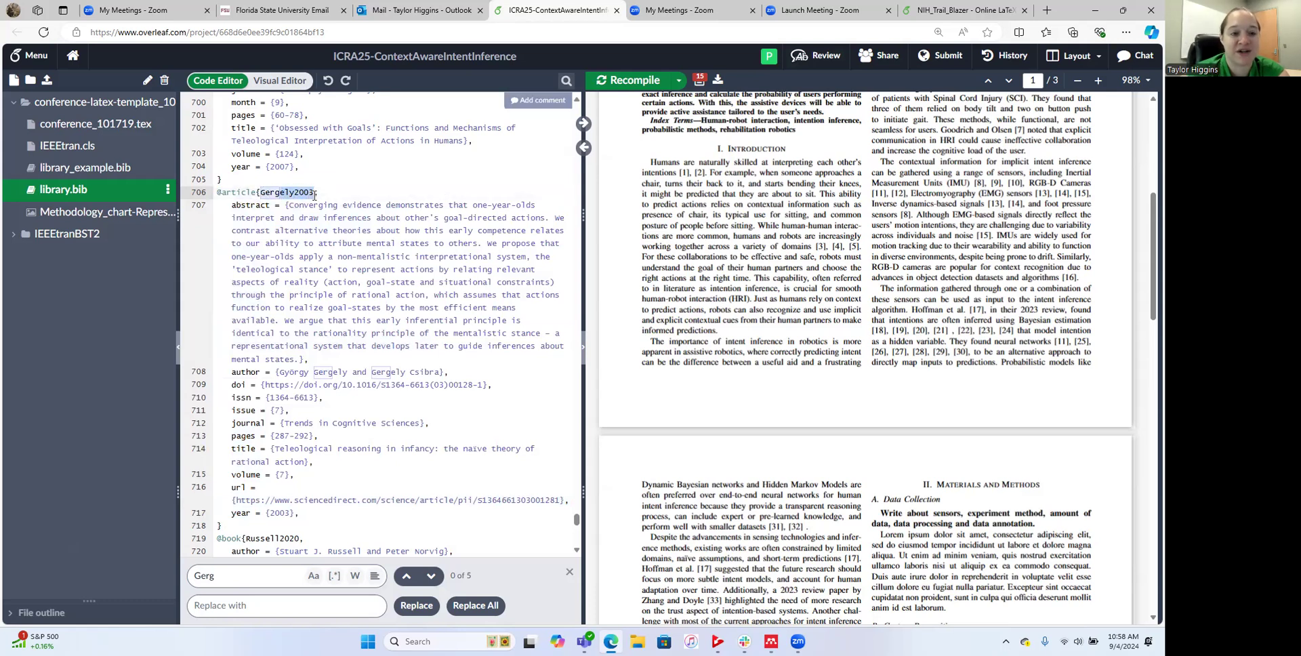
pyautogui.click(294, 193)
pyautogui.moveTo(261, 193); pyautogui.dragTo(315, 194)
pyautogui.moveTo(235, 527); pyautogui.dragTo(313, 193)
pyautogui.hotkey('ctrl', 'c')
pyautogui.click(318, 205)
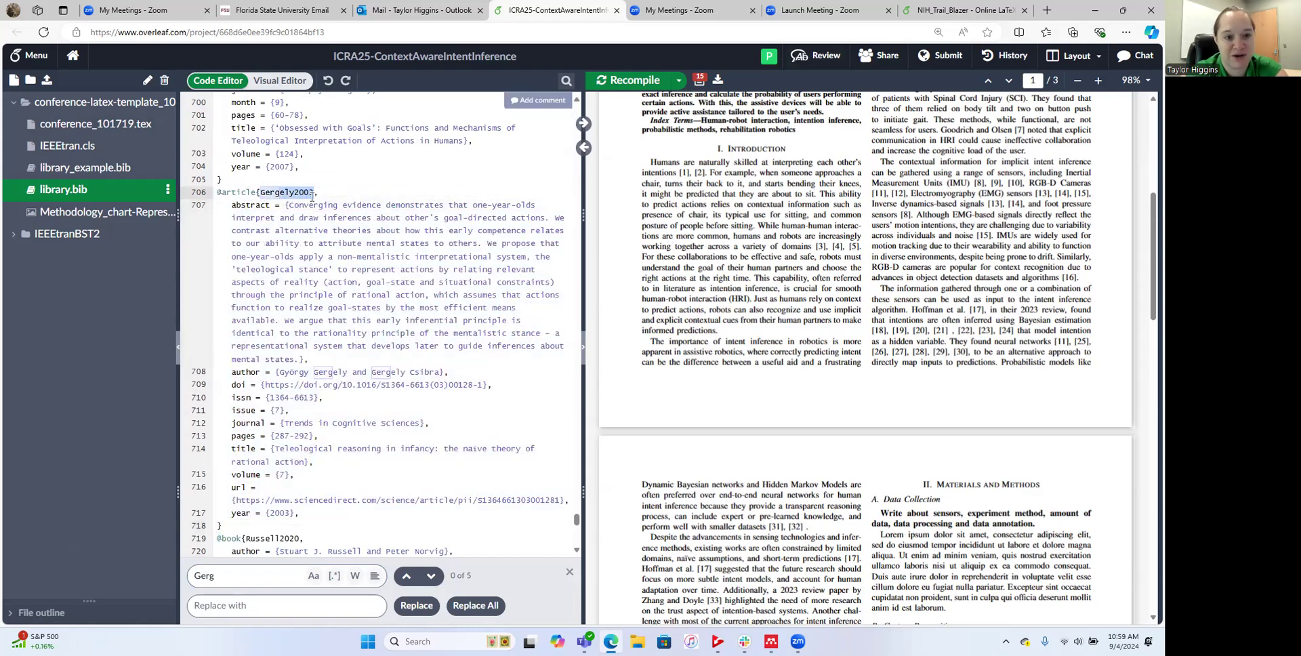
# Step: Replace the manual [1] in the first Introduction sentence of conference_101719.tex with \cite{Gergely2003}
pyautogui.click(86, 129)
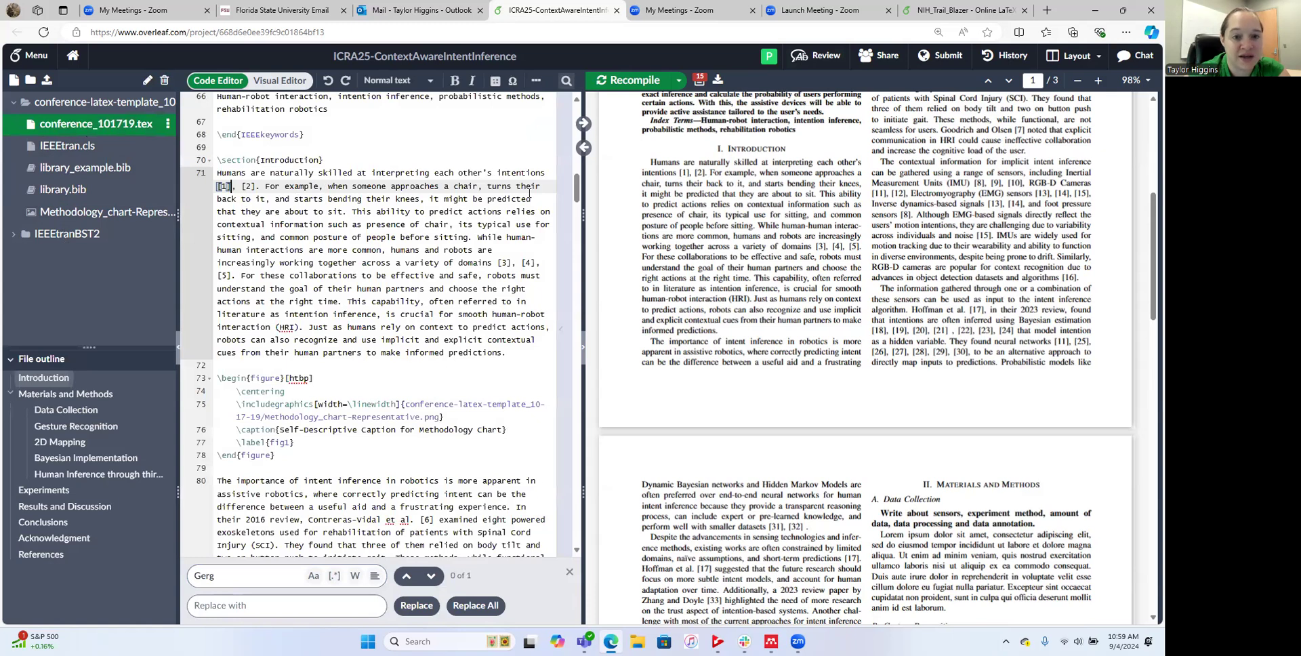
pyautogui.click(554, 170)
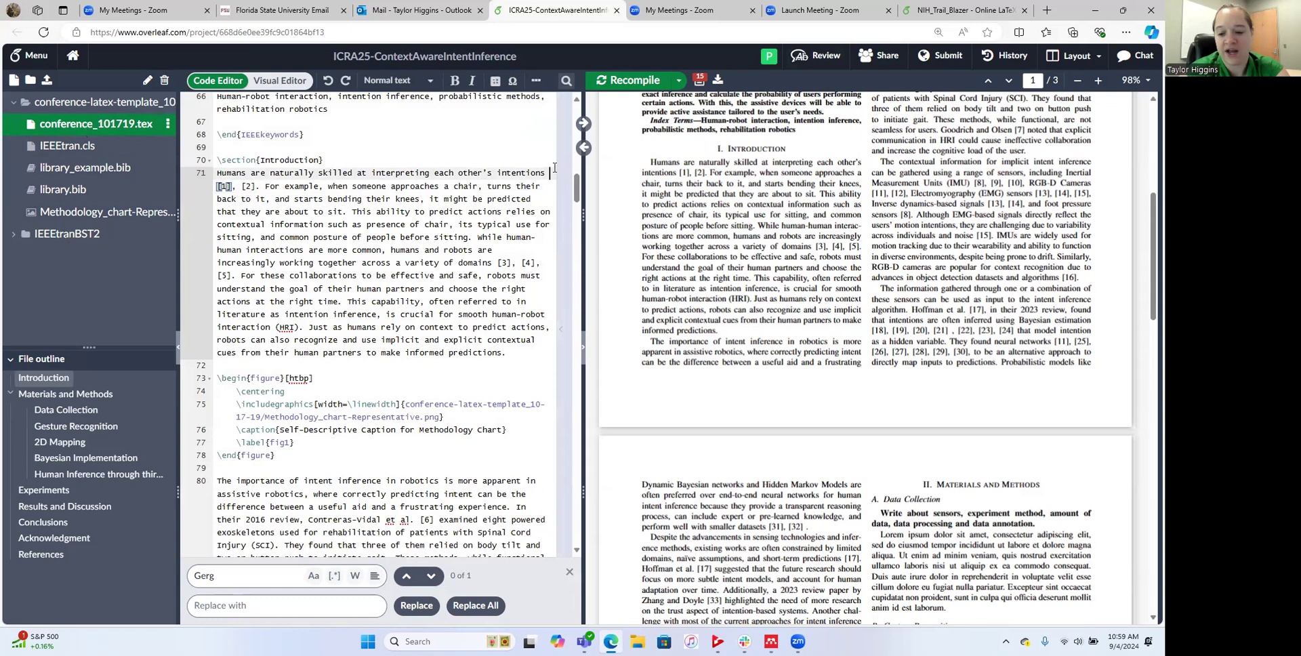
pyautogui.write('\\cite')
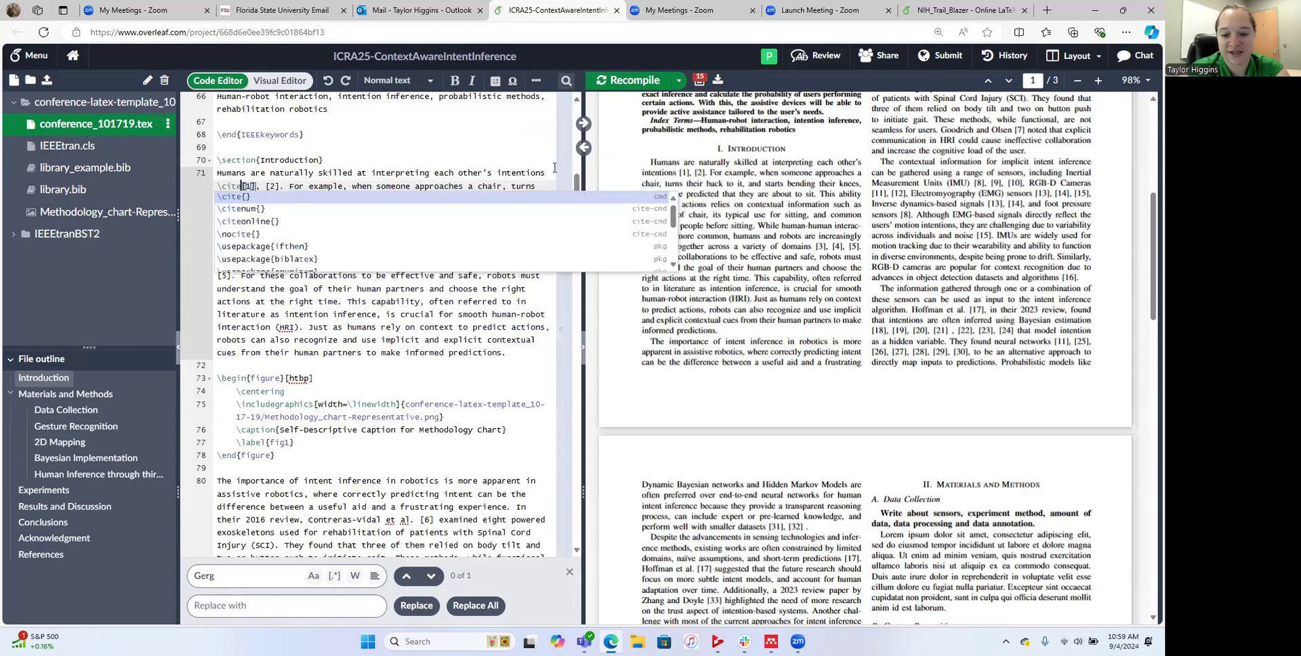
pyautogui.write('{')
pyautogui.hotkey('ctrl', 'v')
pyautogui.write('}')
pyautogui.press('BackSpace')
pyautogui.write('}')
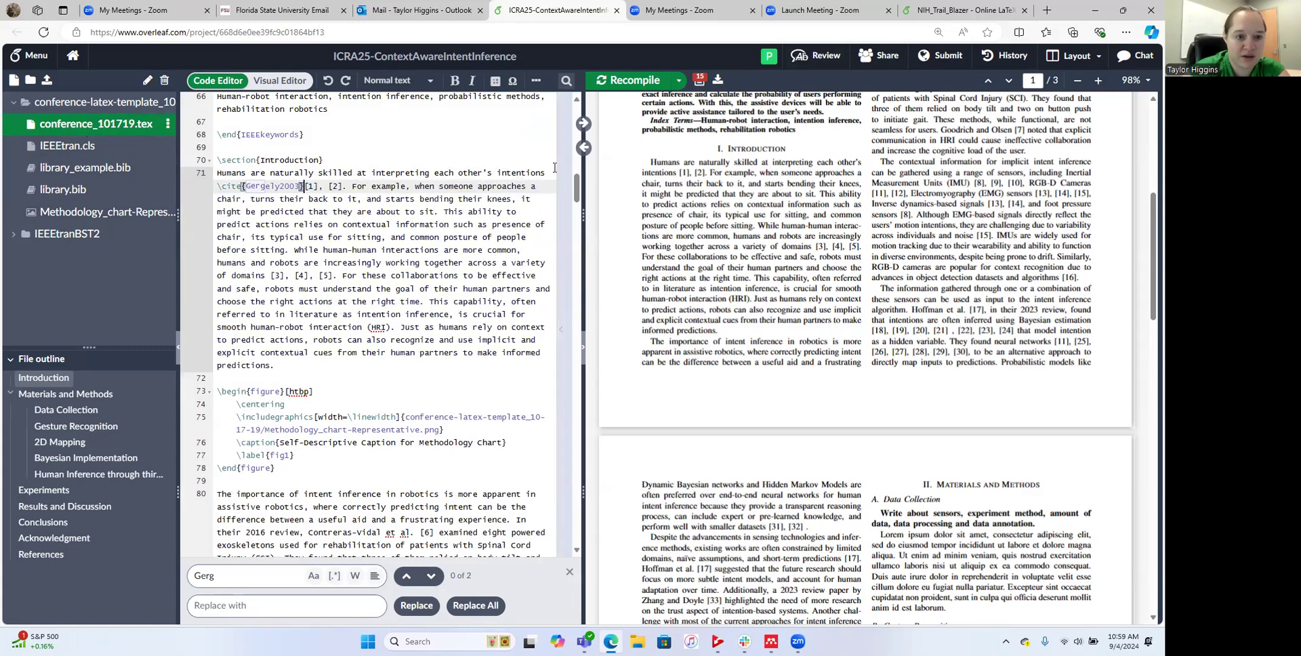
pyautogui.press('Delete')
pyautogui.press('Delete')
pyautogui.press('BackSpace')
pyautogui.press('Delete')
pyautogui.click(264, 196)
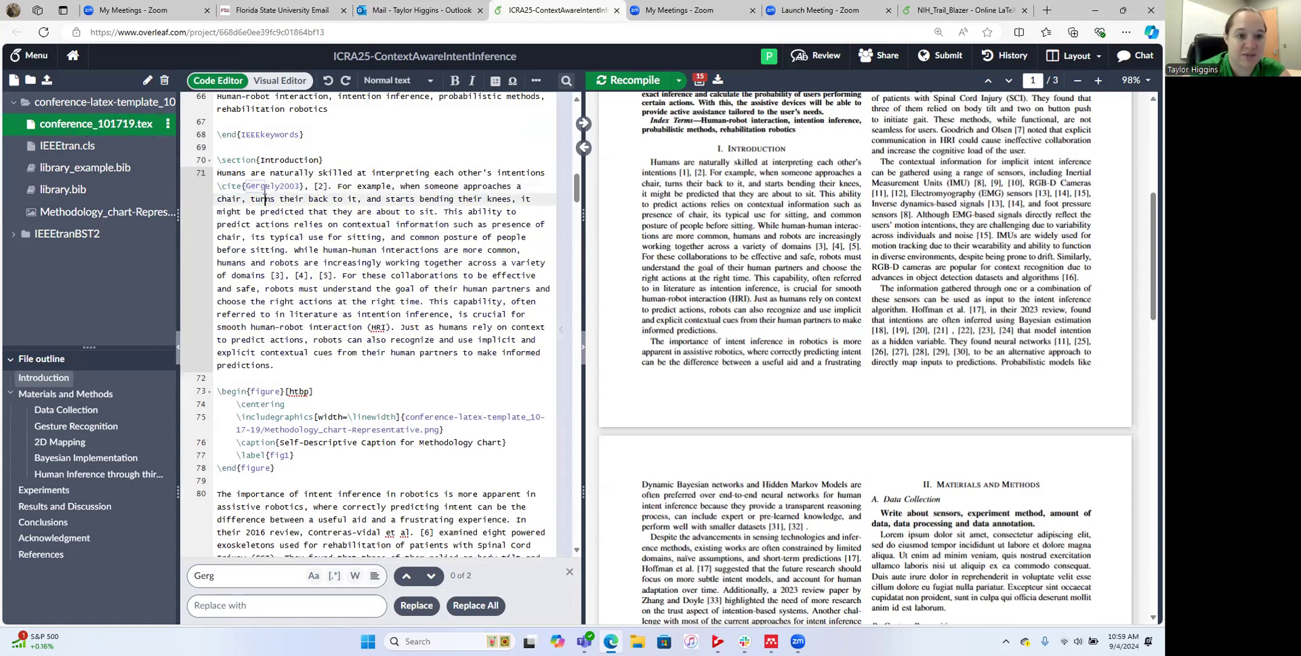
# Step: Recompile the paper and check citation [1] in the Introduction against its entry in the References section of the PDF
pyautogui.click(630, 79)
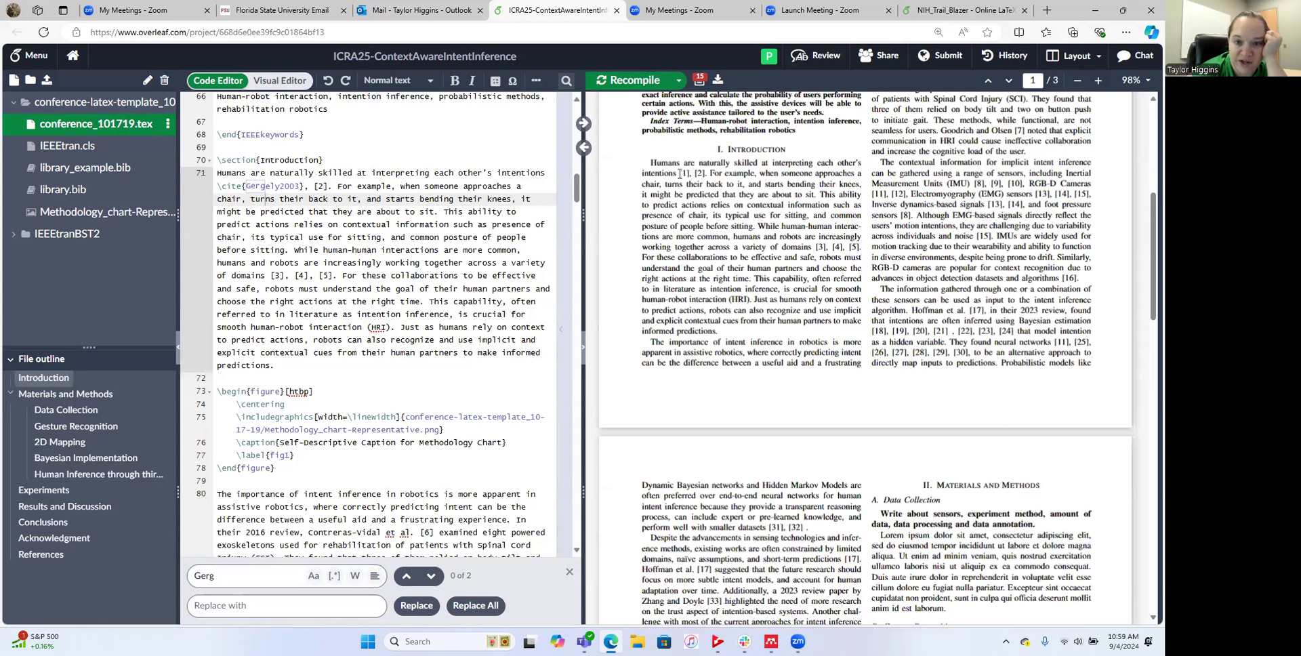
pyautogui.doubleClick(690, 174)
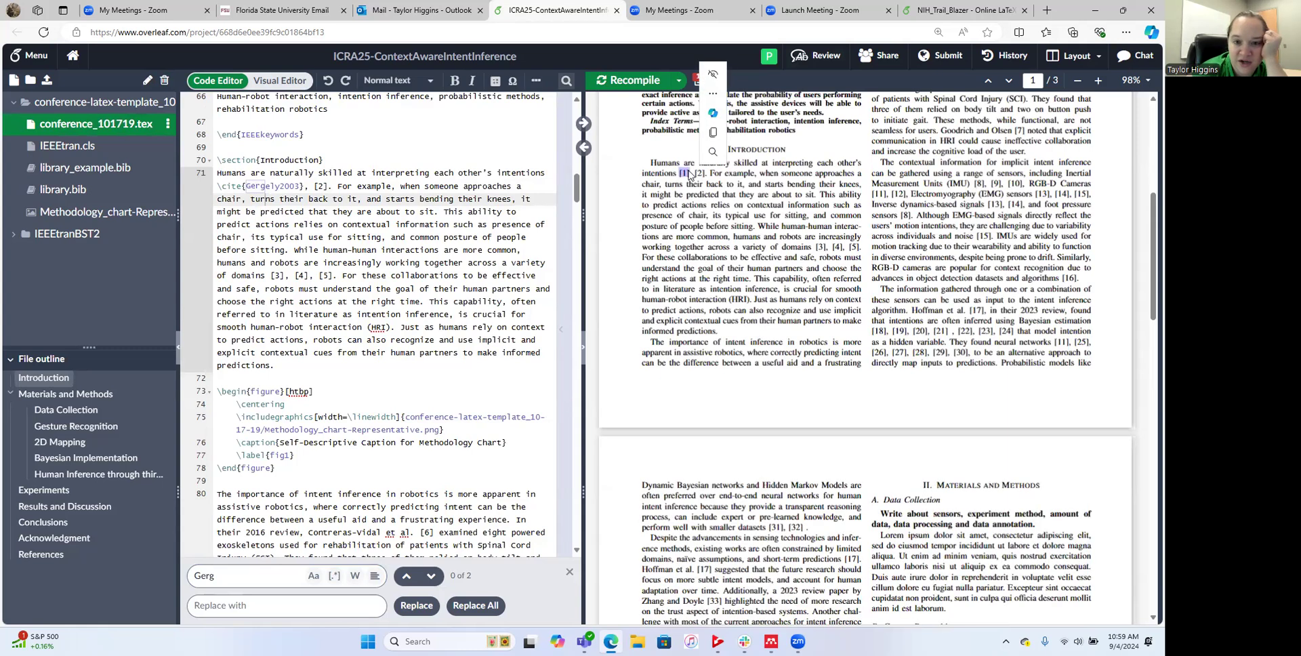
pyautogui.scroll(-5, 762, 335)
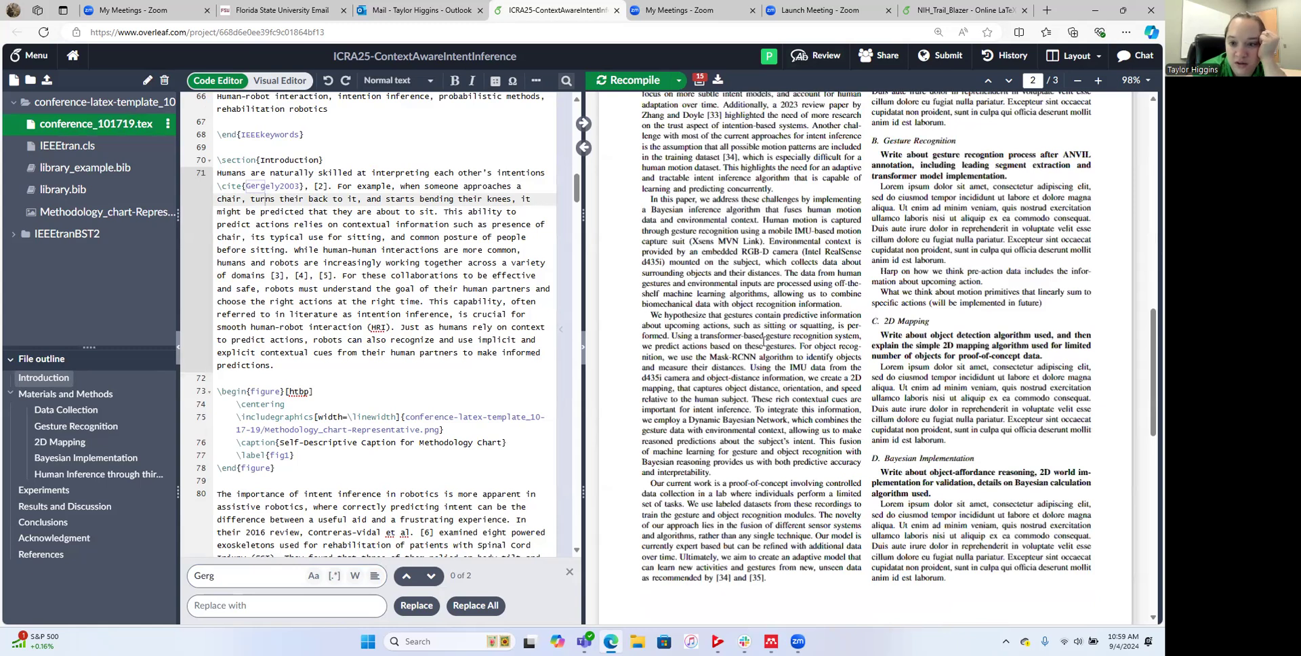
pyautogui.scroll(-5, 912, 529)
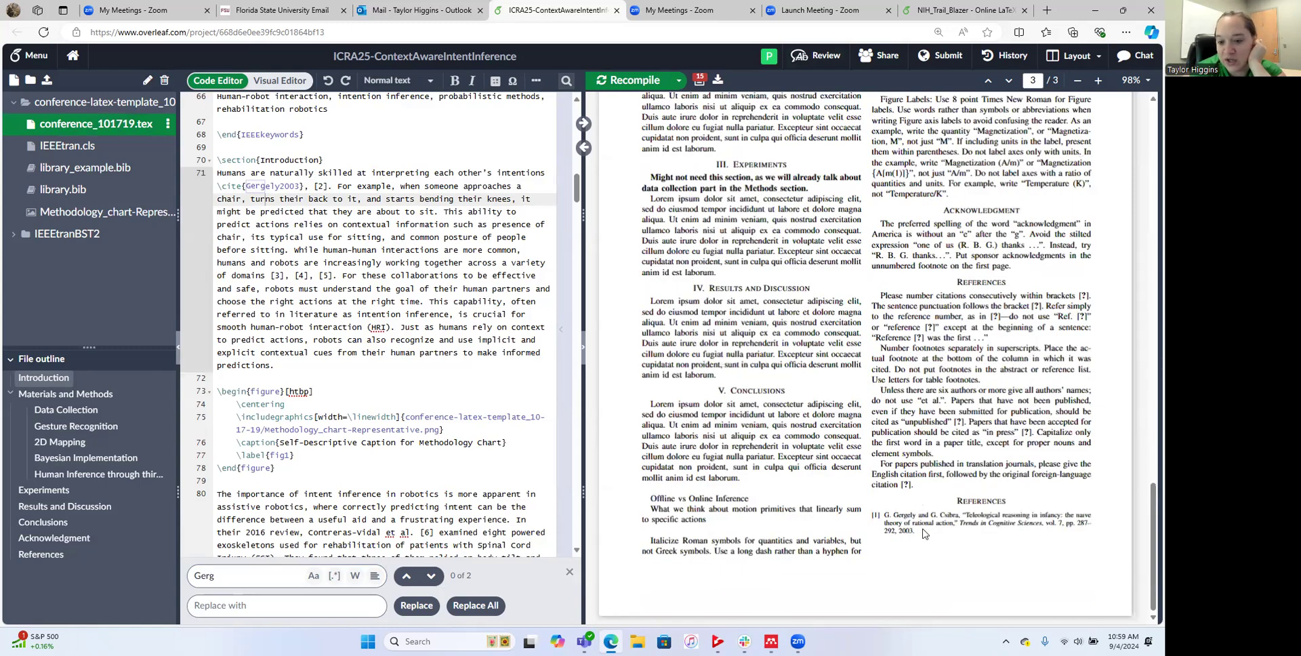
pyautogui.moveTo(884, 513); pyautogui.dragTo(917, 528)
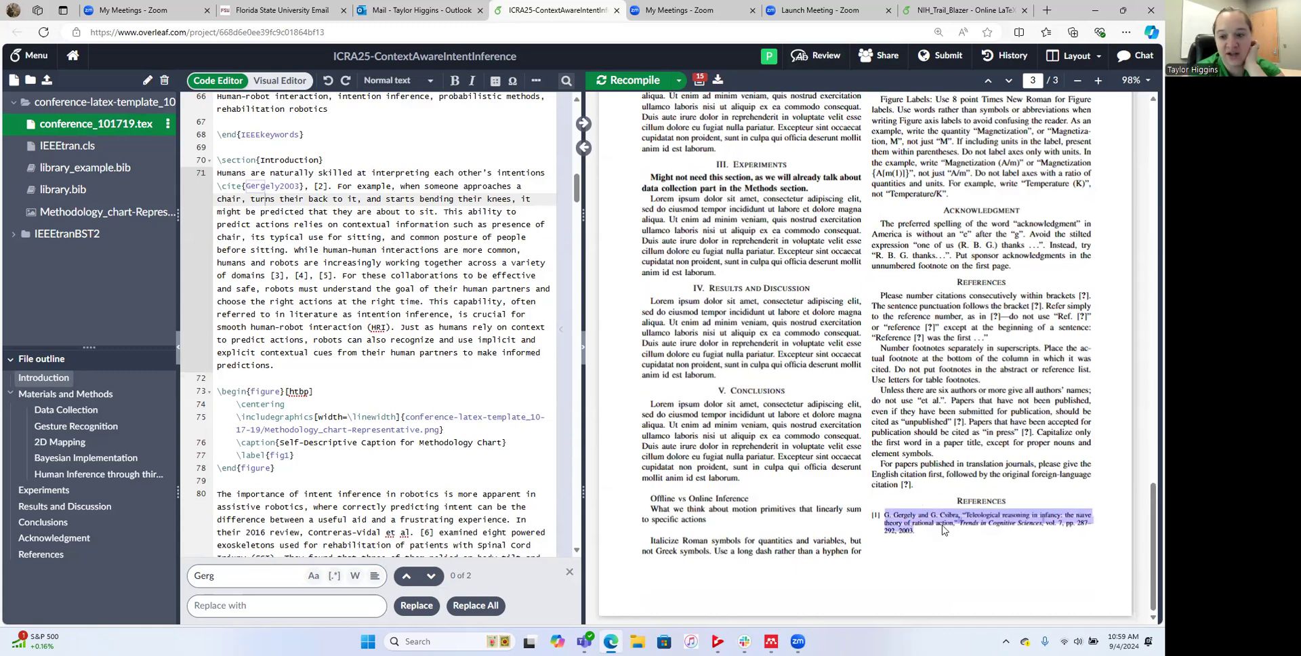
pyautogui.click(309, 186)
pyautogui.scroll(10, 842, 311)
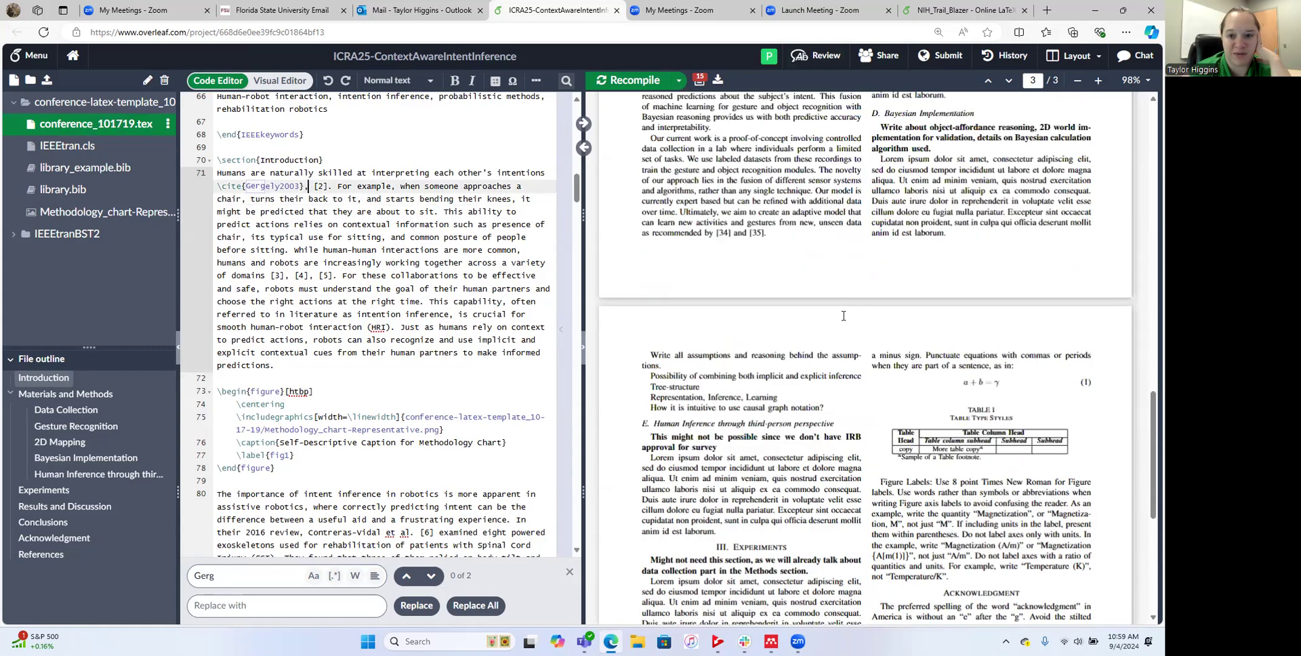
pyautogui.scroll(3, 820, 328)
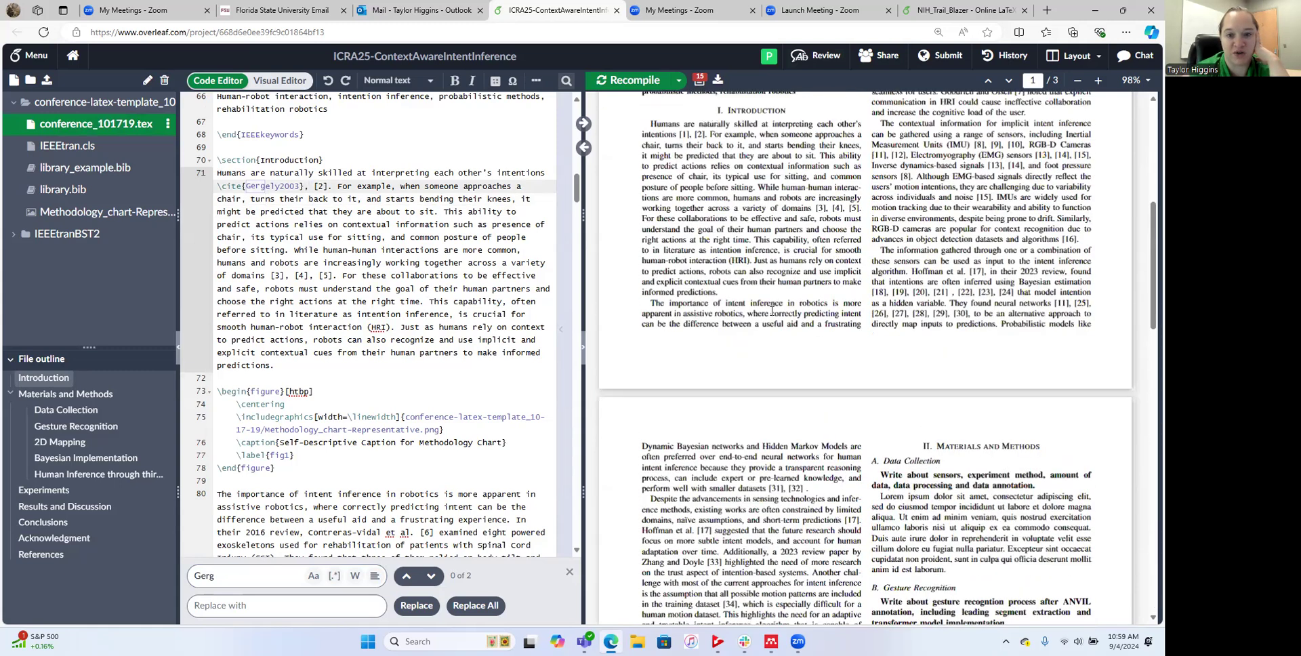
# Step: Delete the manual [2] after \cite{Gergely2003} in the Introduction and recompile the paper
pyautogui.moveTo(314, 187); pyautogui.dragTo(330, 187)
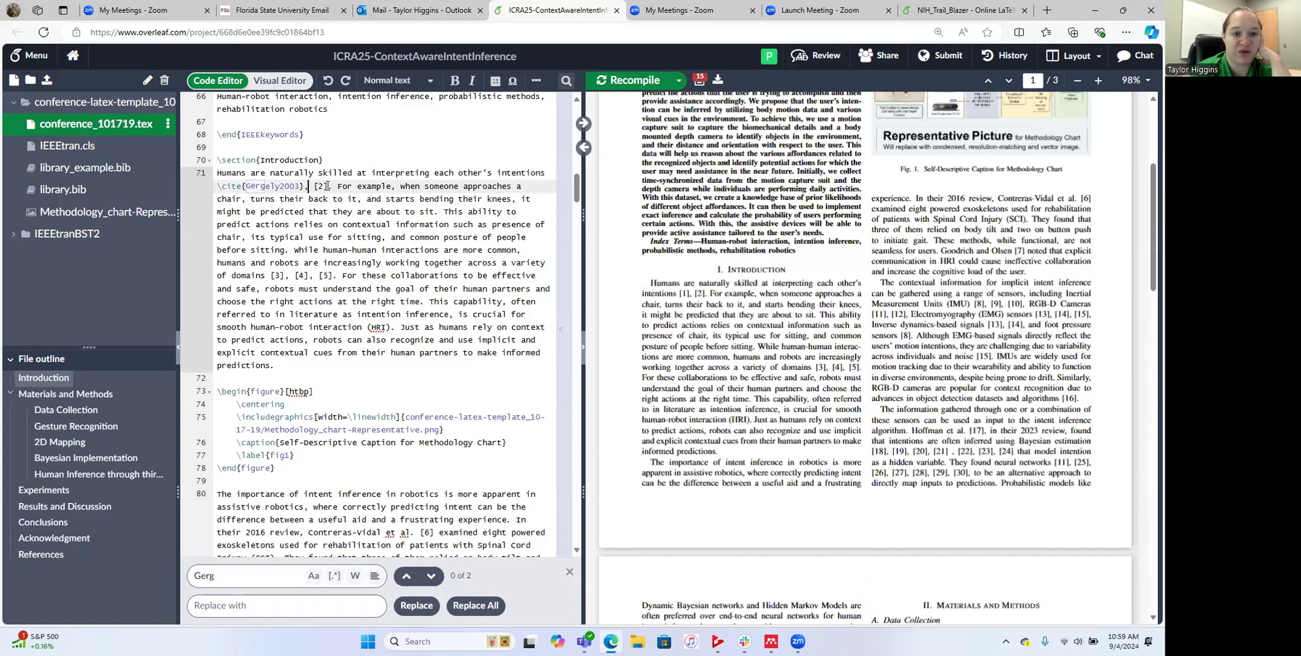
pyautogui.press('BackSpace')
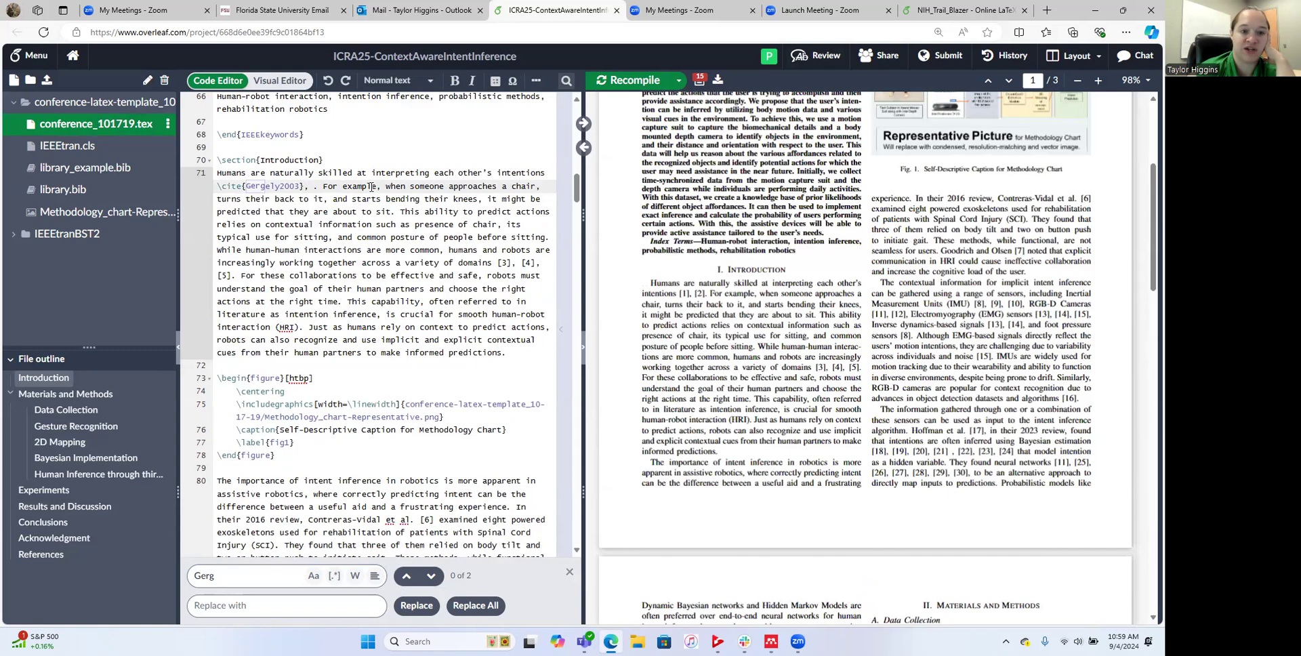
pyautogui.click(617, 81)
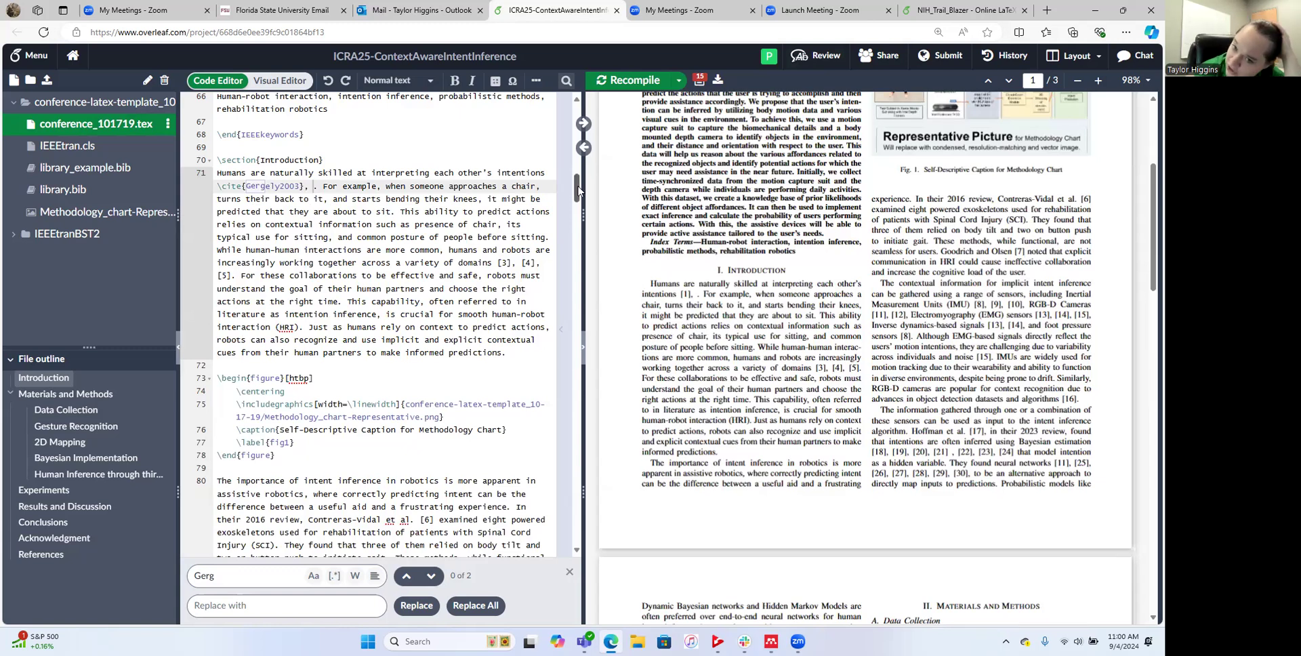
# Step: Look up commented-out reference b2, find its matching entry in library.bib and select the citation key Csibra2007
pyautogui.moveTo(574, 188); pyautogui.dragTo(550, 399)
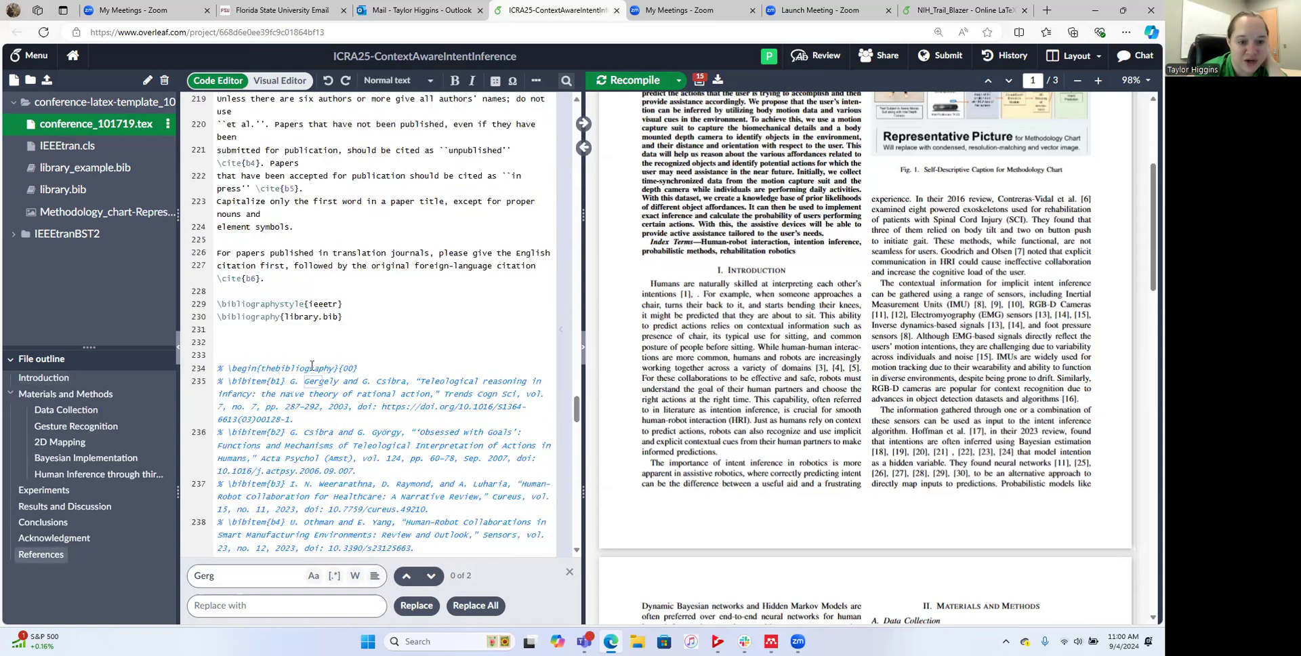
pyautogui.click(291, 388)
pyautogui.moveTo(225, 432); pyautogui.dragTo(336, 433)
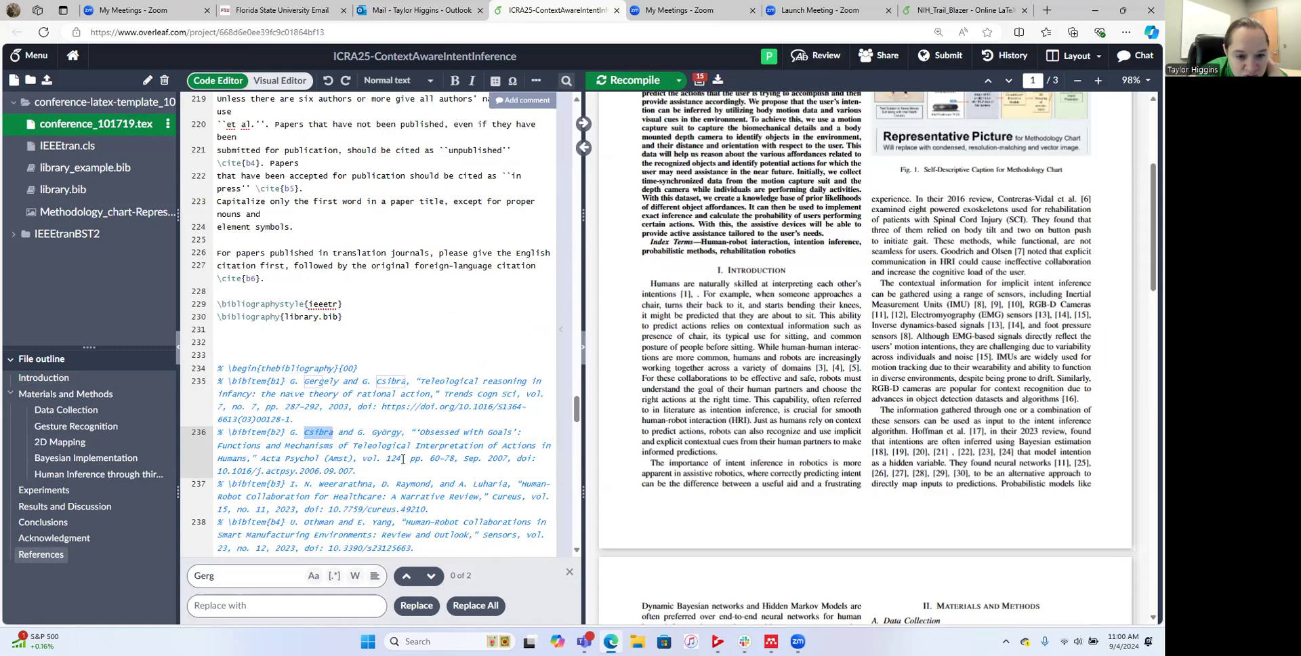
pyautogui.click(95, 190)
pyautogui.scroll(4, 308, 308)
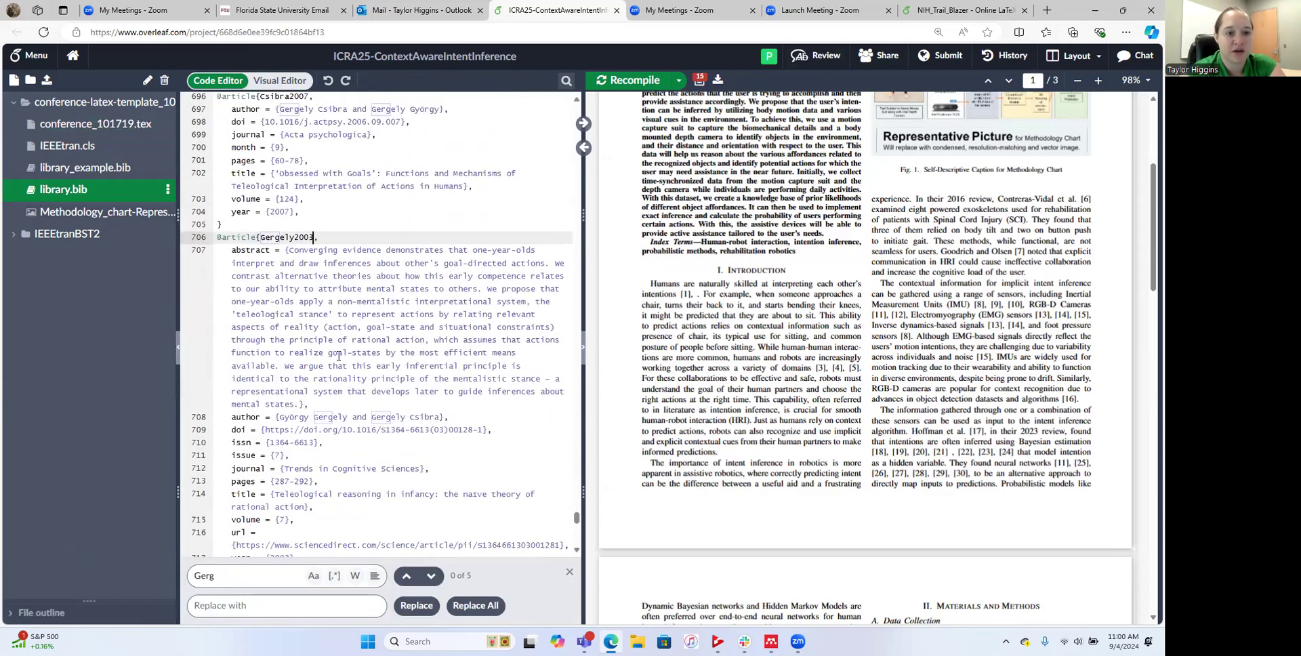
pyautogui.click(262, 299)
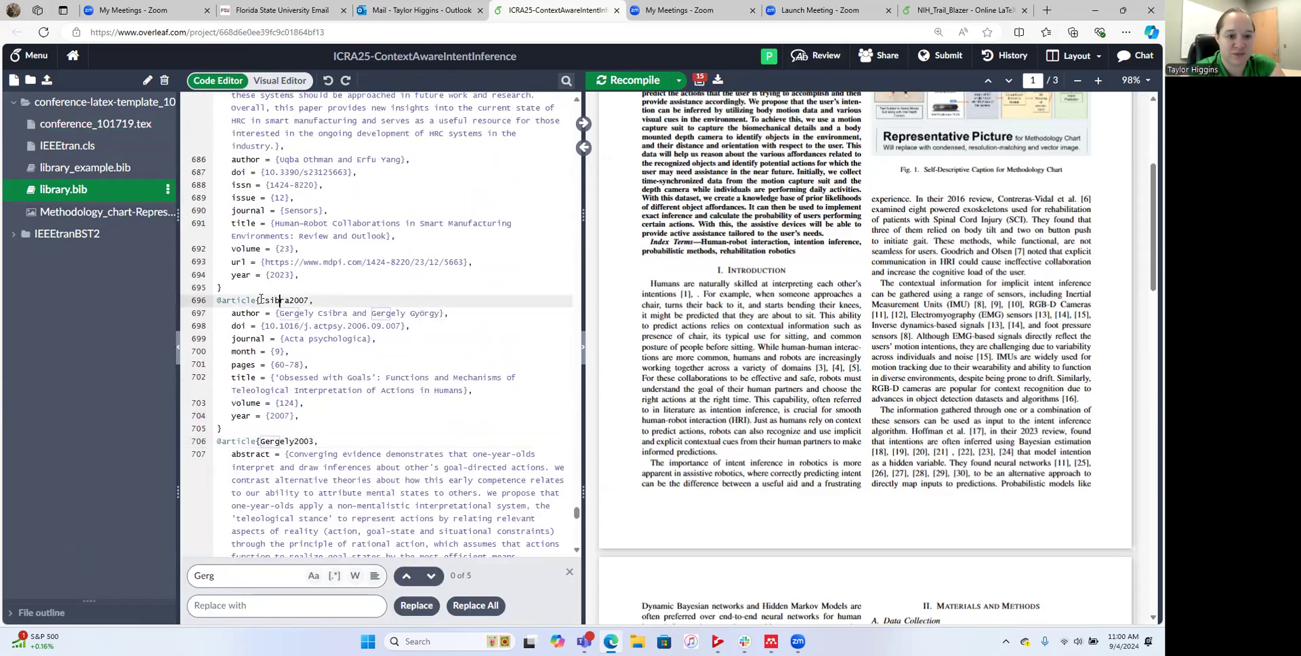
pyautogui.moveTo(217, 303); pyautogui.dragTo(229, 435)
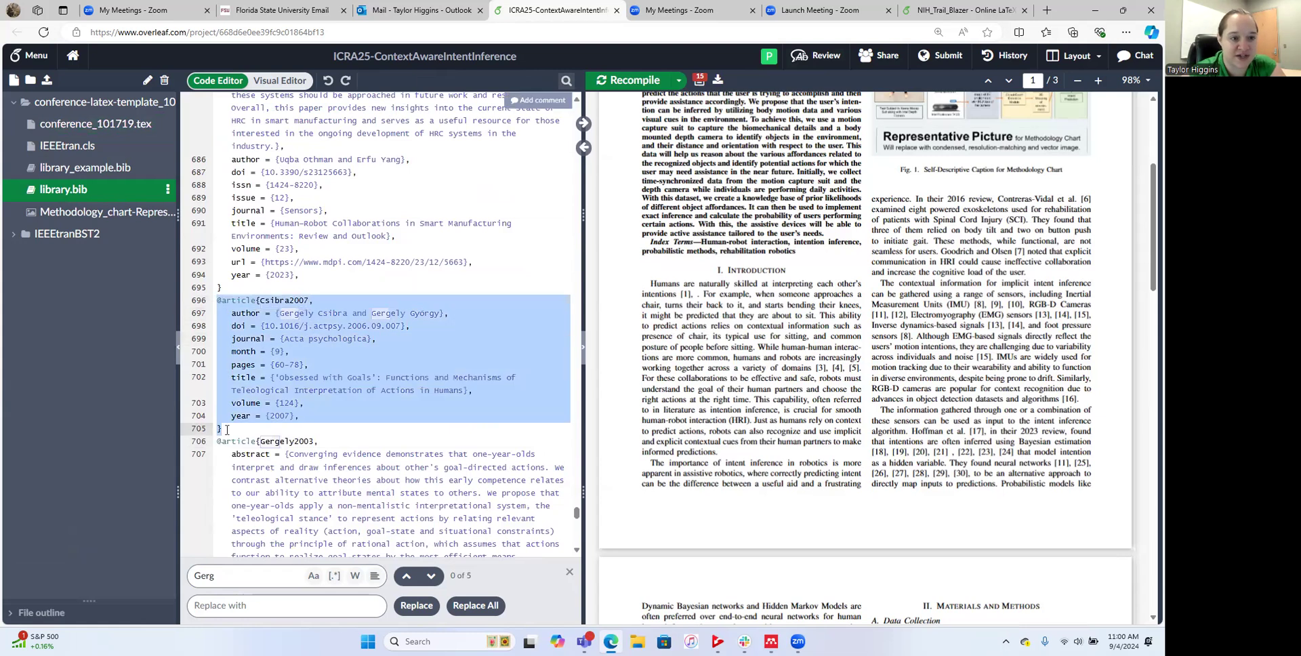
pyautogui.click(293, 301)
pyautogui.moveTo(259, 300); pyautogui.dragTo(307, 295)
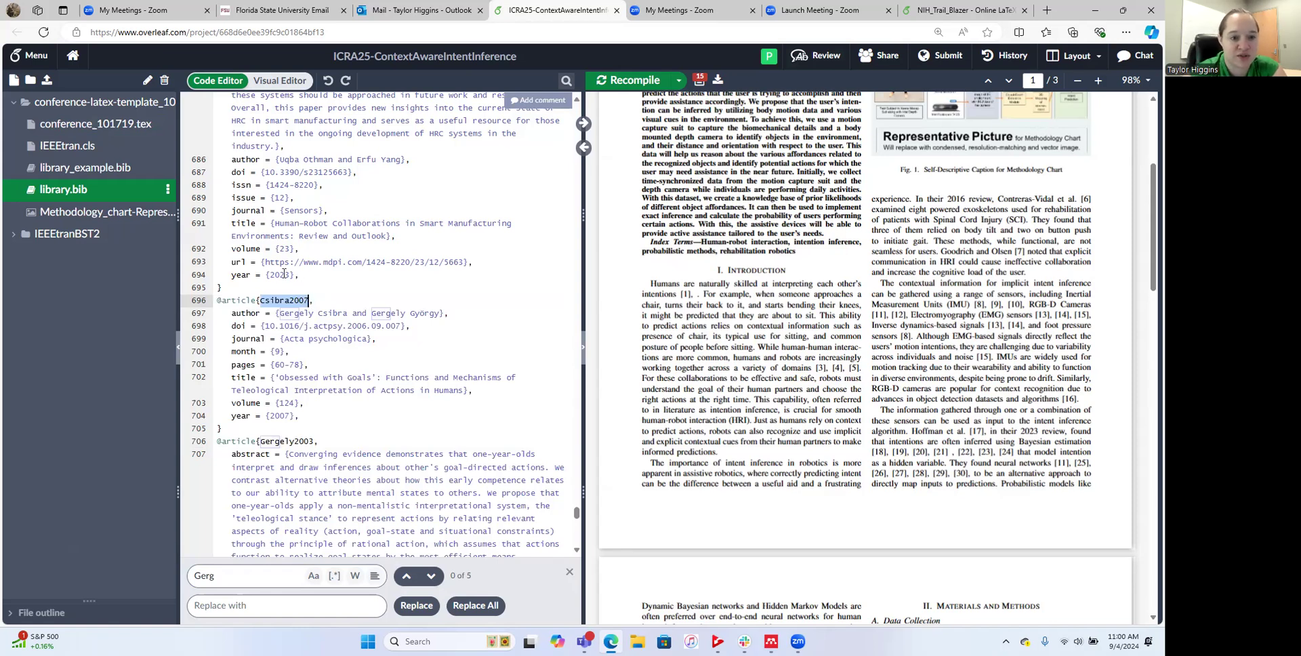
# Step: Add \cite{Csibra2007} after \cite{Gergely2003} in the Introduction of conference_101719.tex, and remove the extra space before the period
pyautogui.click(100, 123)
pyautogui.scroll(6, 320, 330)
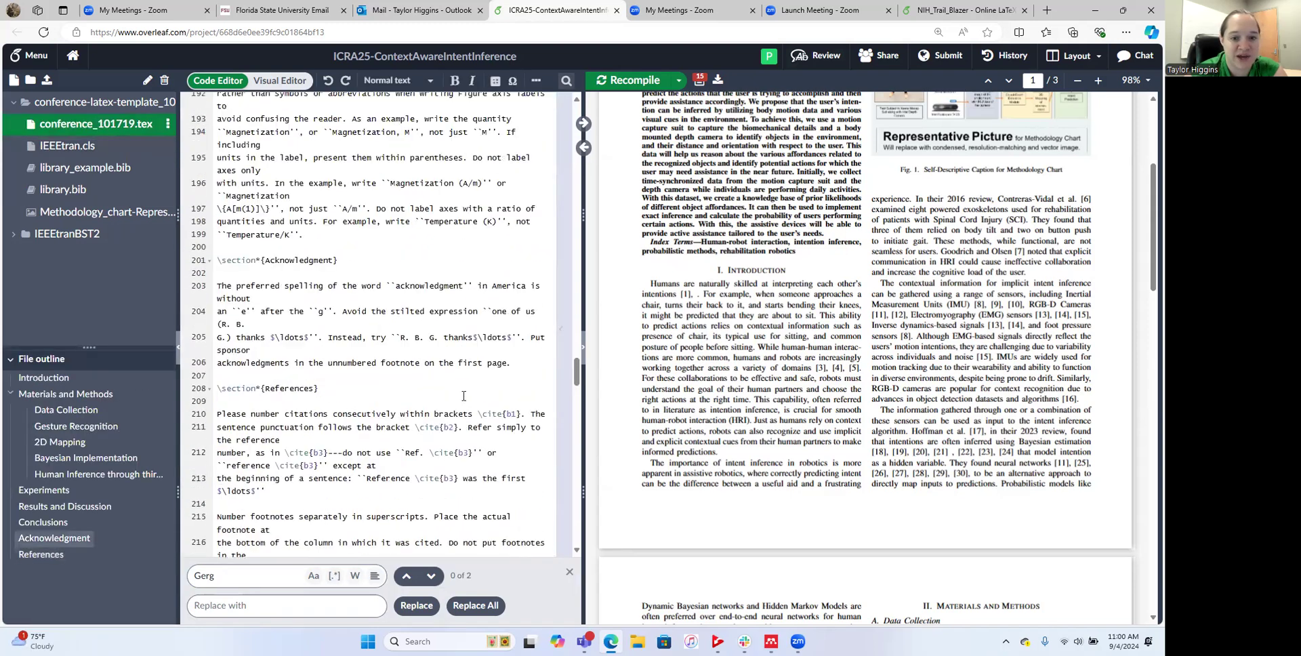
pyautogui.moveTo(578, 374); pyautogui.dragTo(581, 193)
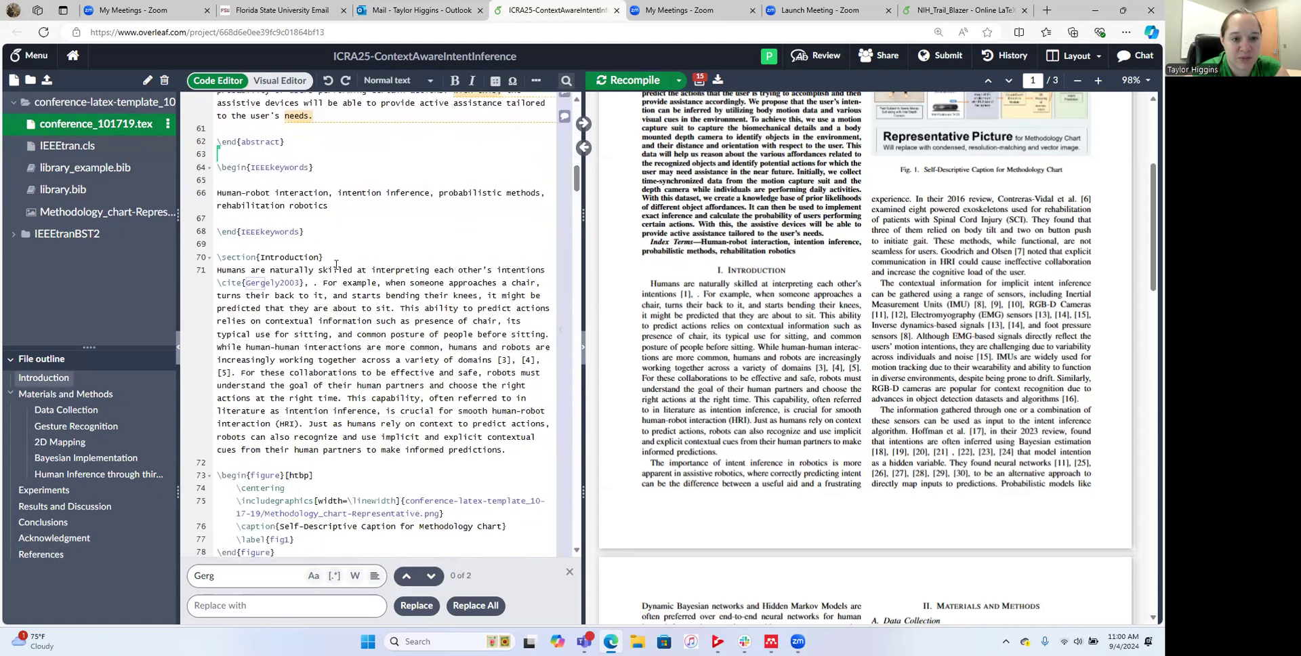
pyautogui.click(309, 282)
pyautogui.write('\\')
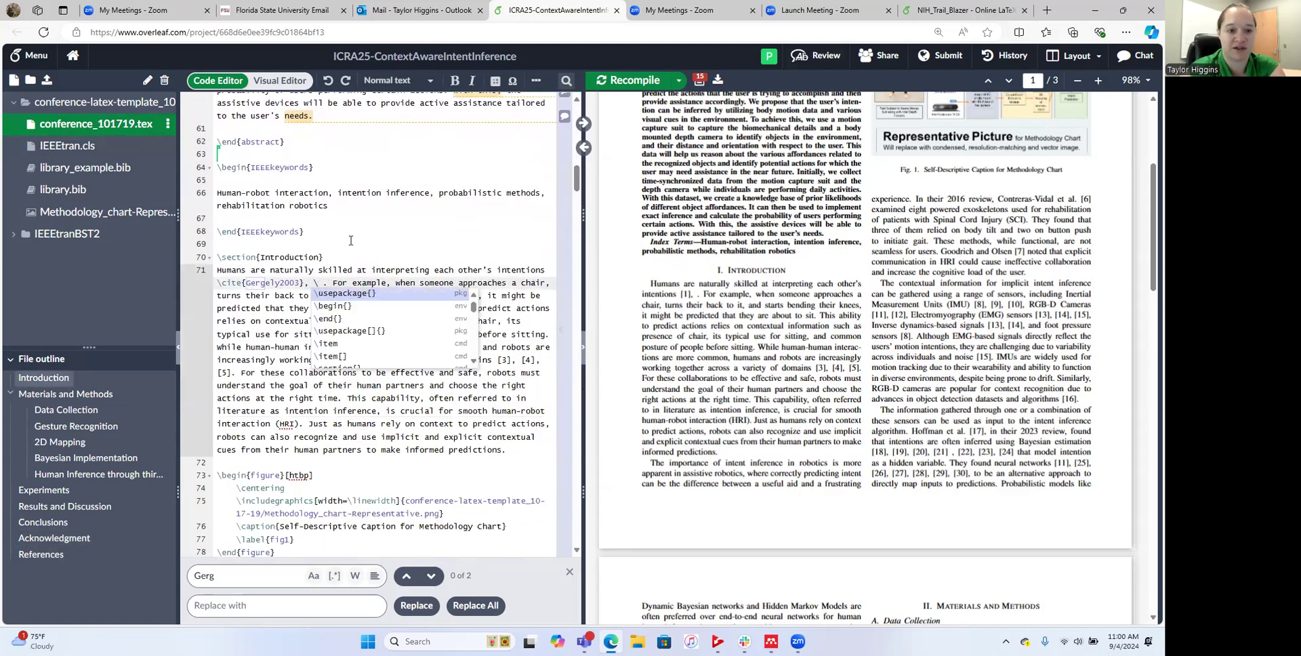
pyautogui.write('cite{')
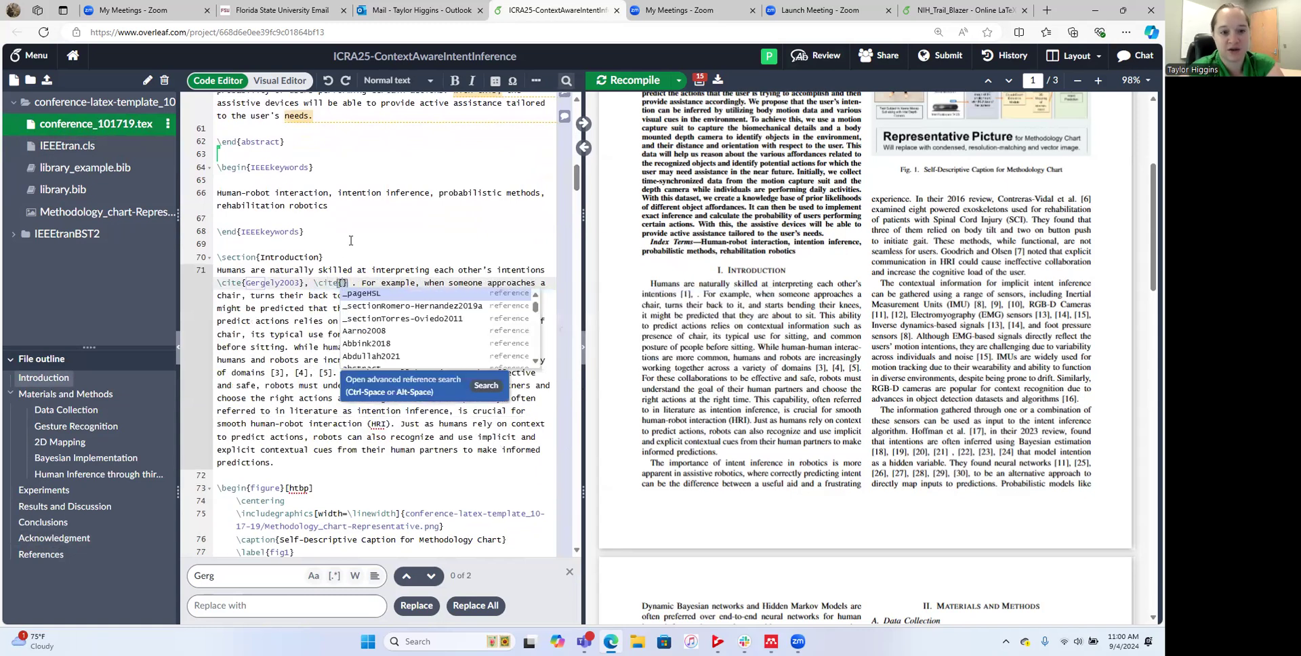
pyautogui.write('Csibra2007')
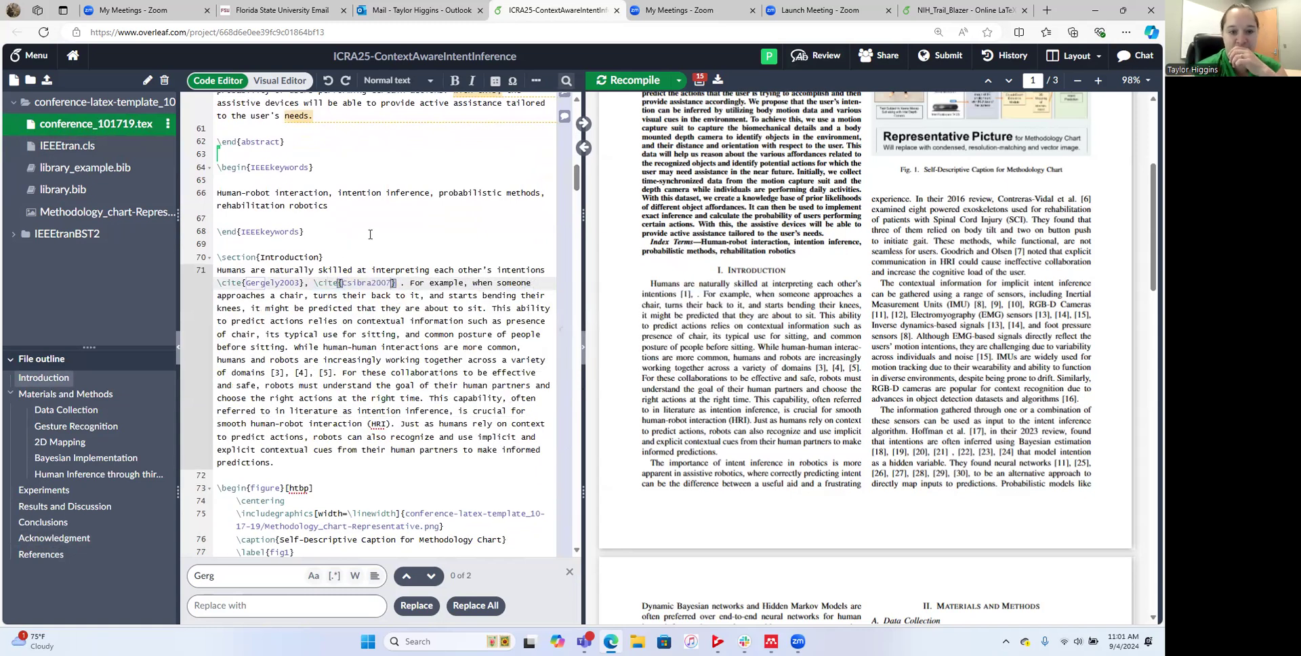
pyautogui.press('Right')
pyautogui.press('Delete')
# Step: Recompile the paper and check citation [2] in the Introduction against its entry in the References section of the PDF
pyautogui.click(630, 80)
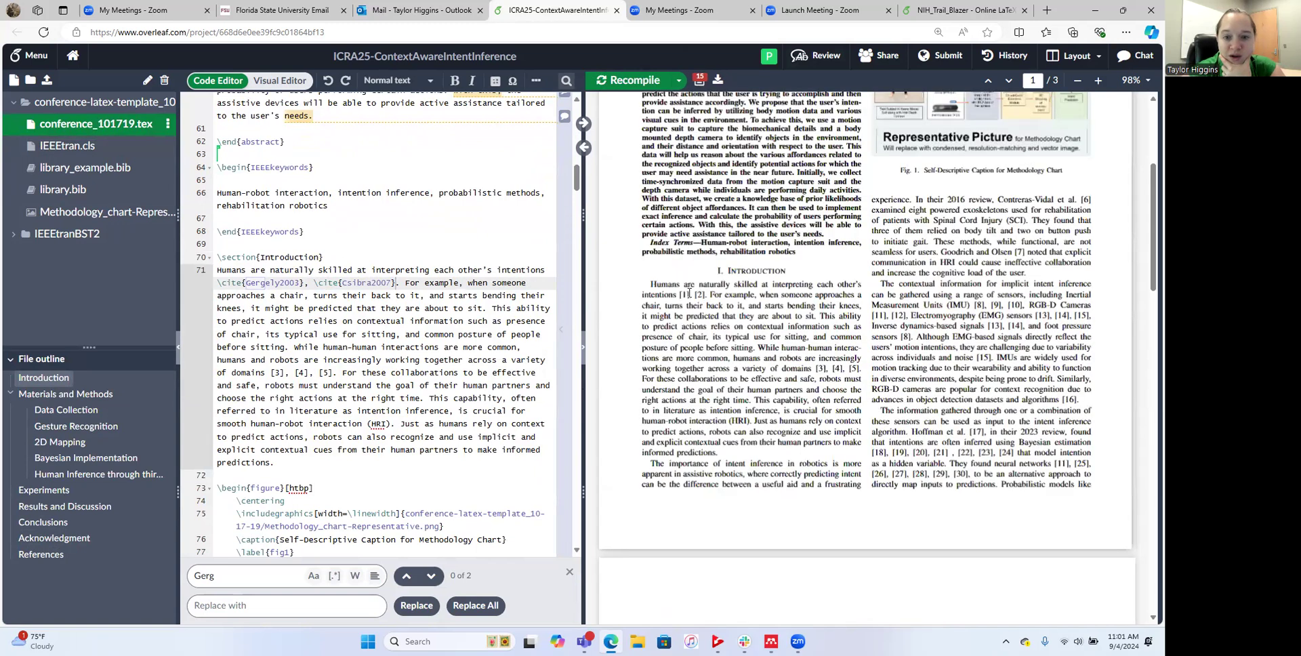
pyautogui.scroll(-6, 702, 295)
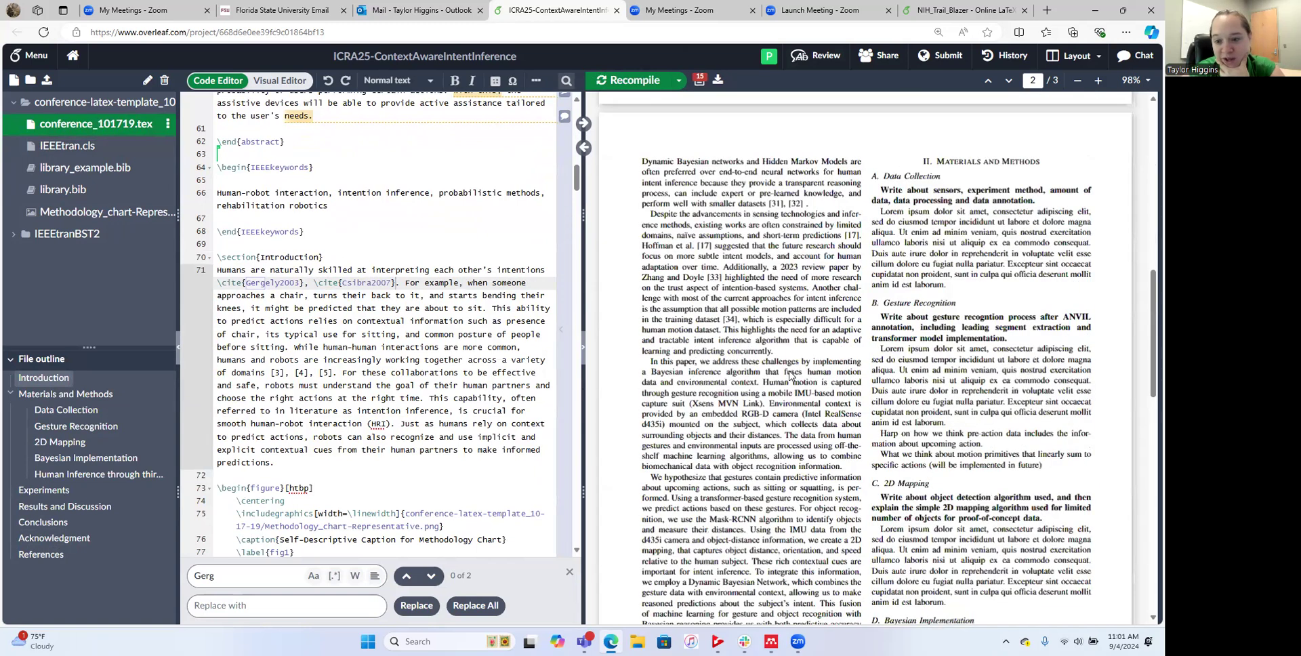
pyautogui.scroll(-10, 943, 474)
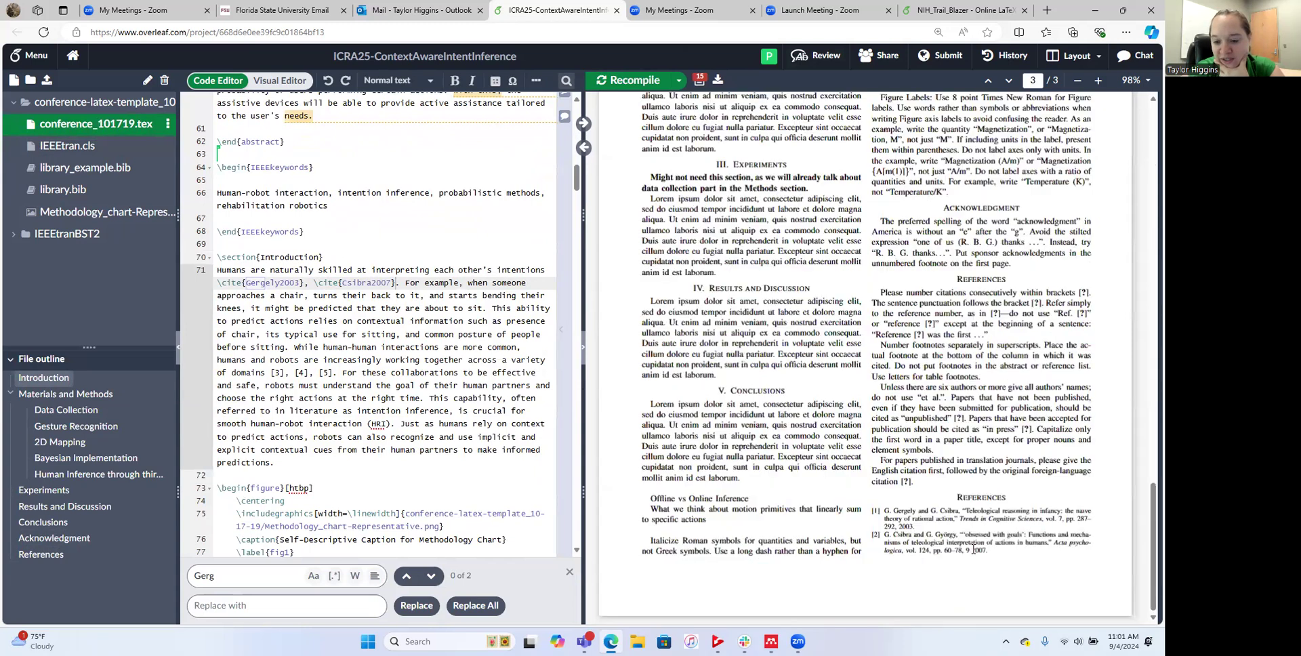
pyautogui.moveTo(975, 549); pyautogui.dragTo(894, 534)
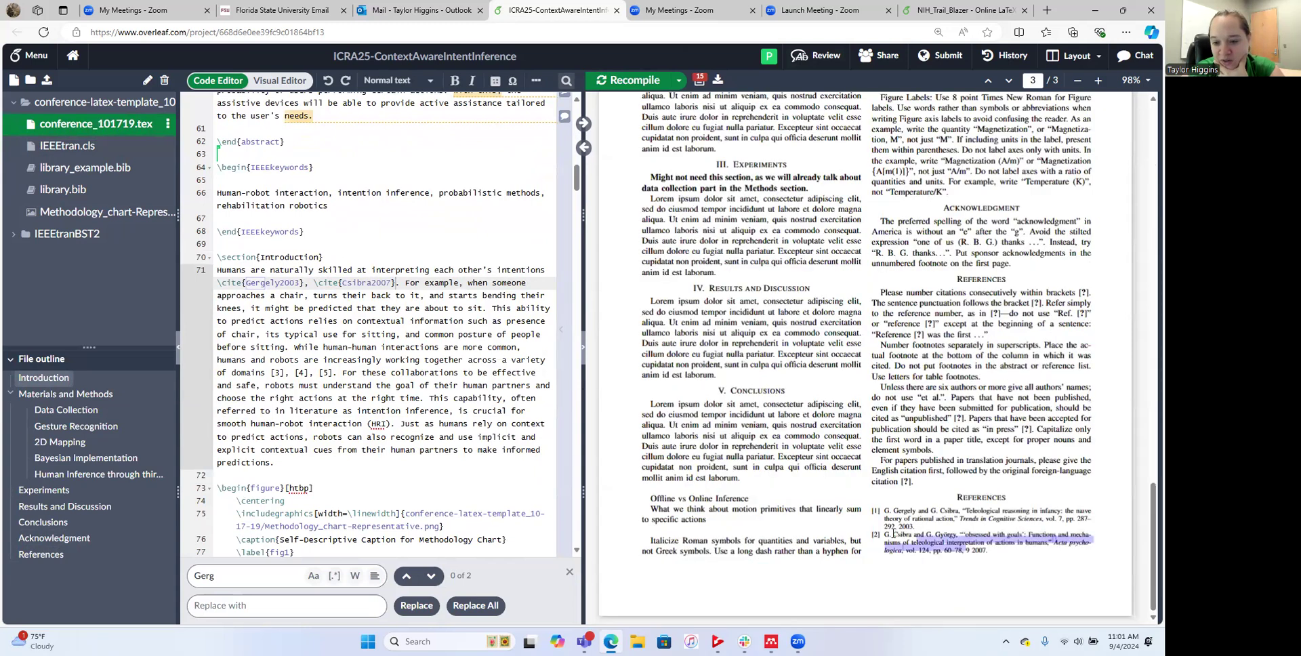
pyautogui.click(996, 547)
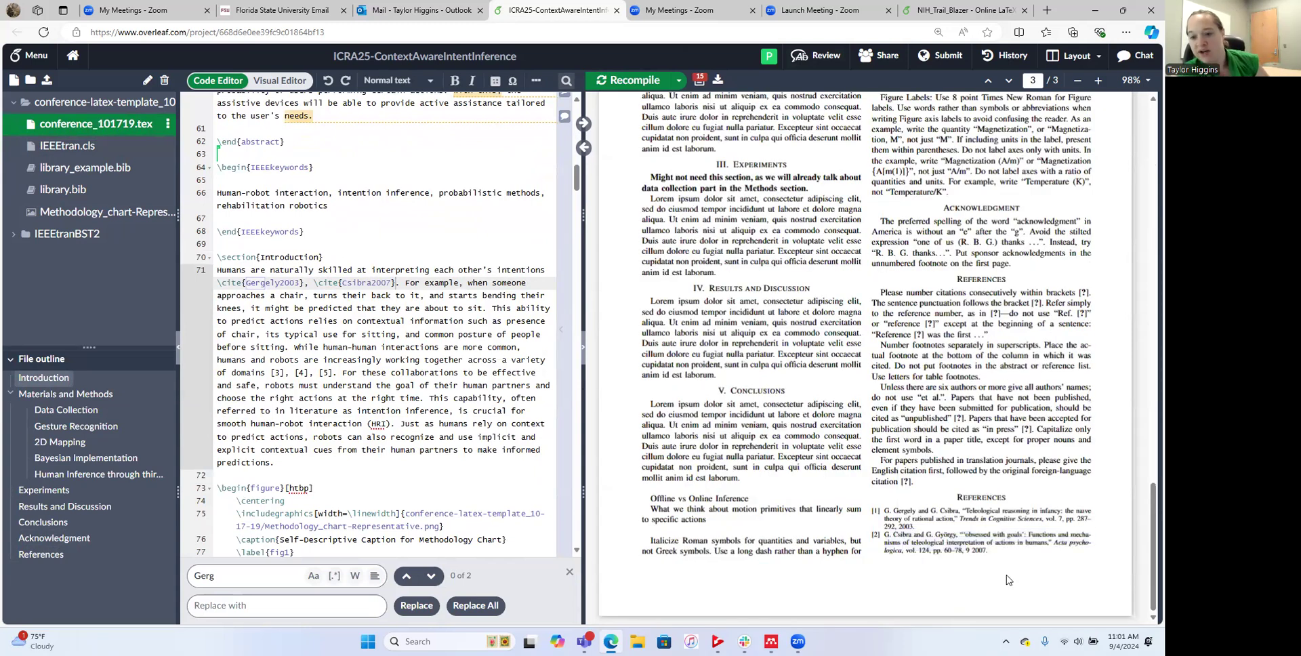
# Step: Enlarge the PDF preview and compare the title capitalization and opening quotation marks of references [1] and [2]
pyautogui.moveTo(964, 533); pyautogui.dragTo(982, 541)
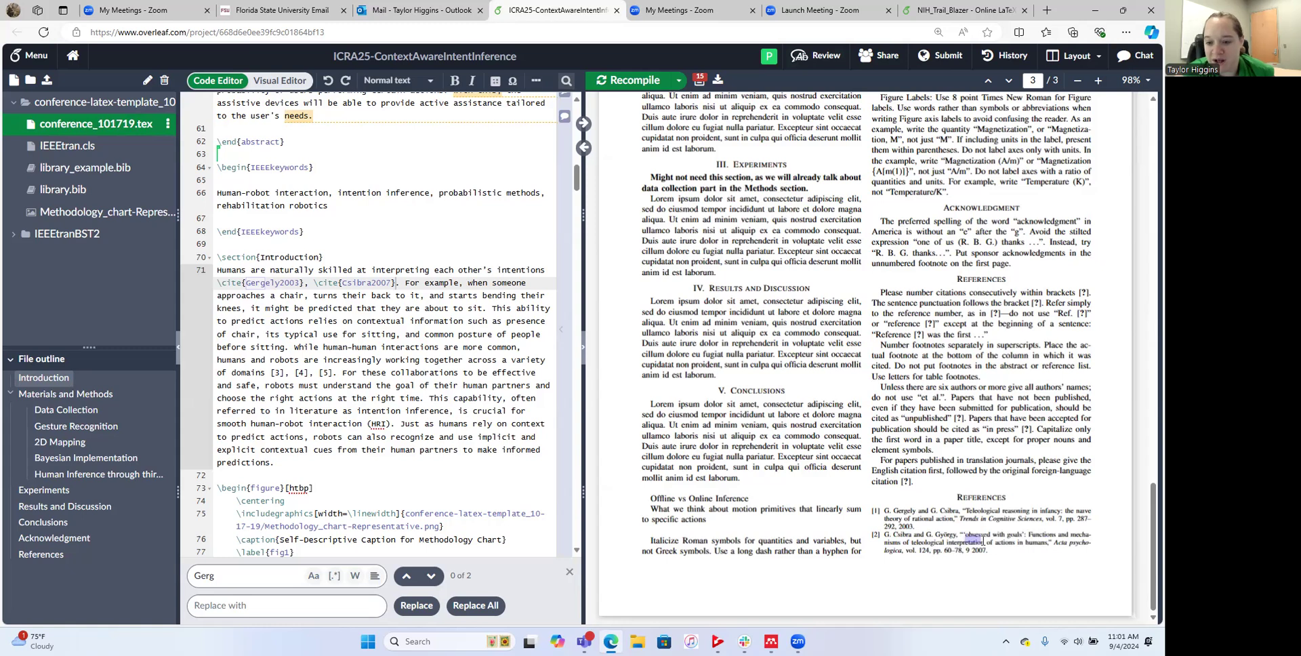
pyautogui.click(996, 556)
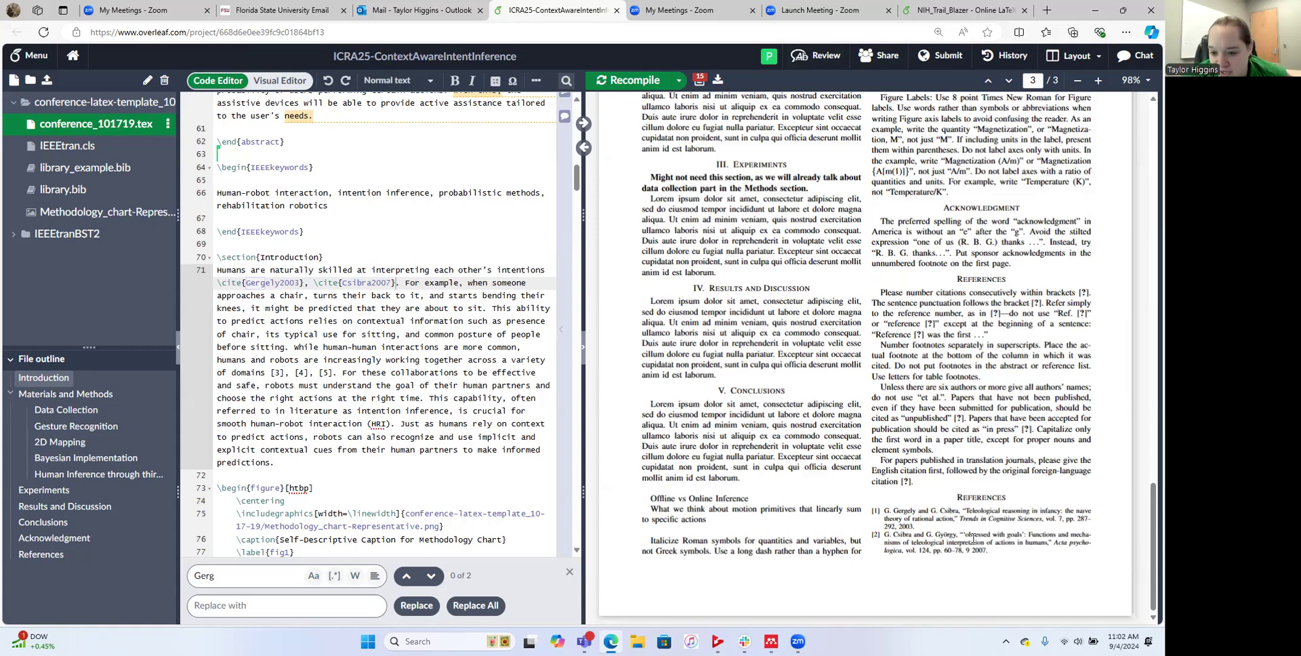
pyautogui.moveTo(970, 534); pyautogui.dragTo(1012, 533)
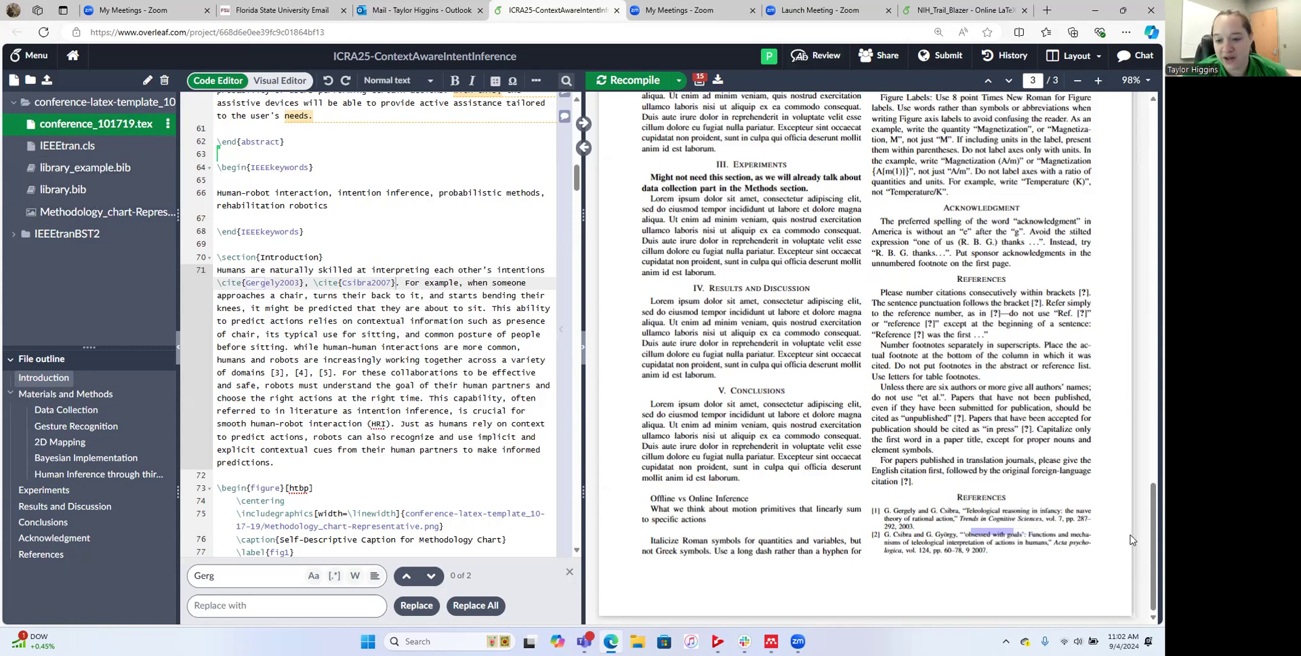
pyautogui.moveTo(582, 426); pyautogui.dragTo(495, 426)
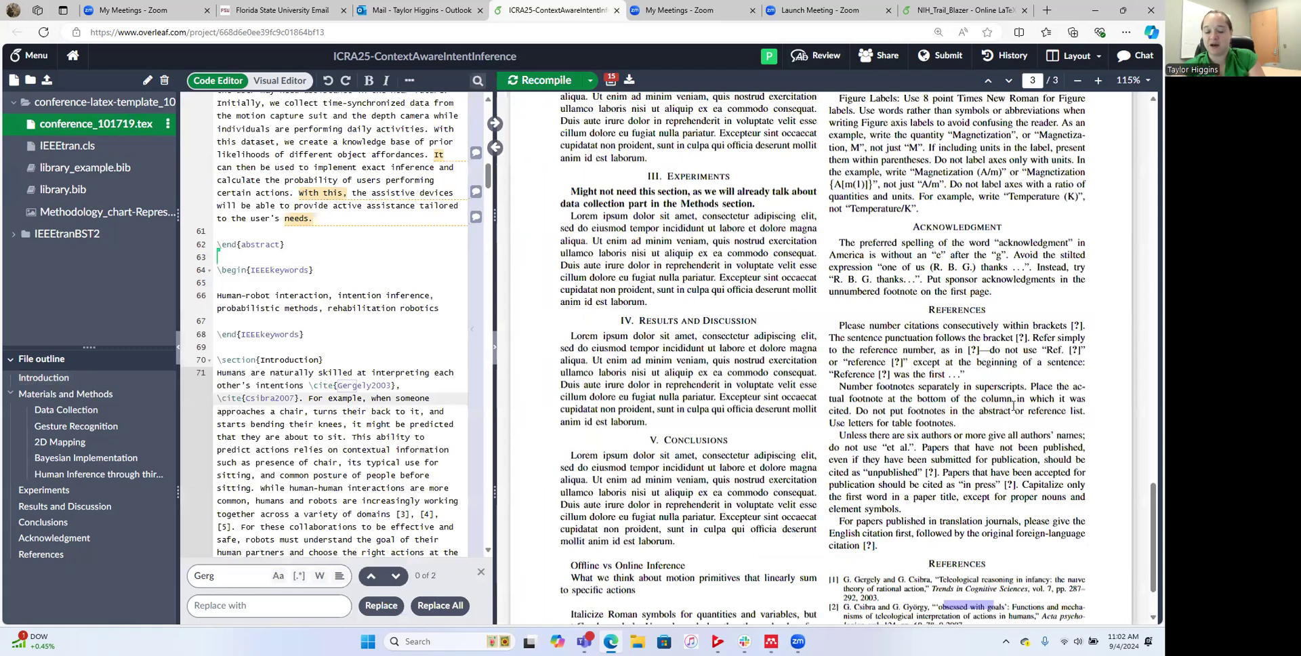
pyautogui.scroll(-1, 1013, 406)
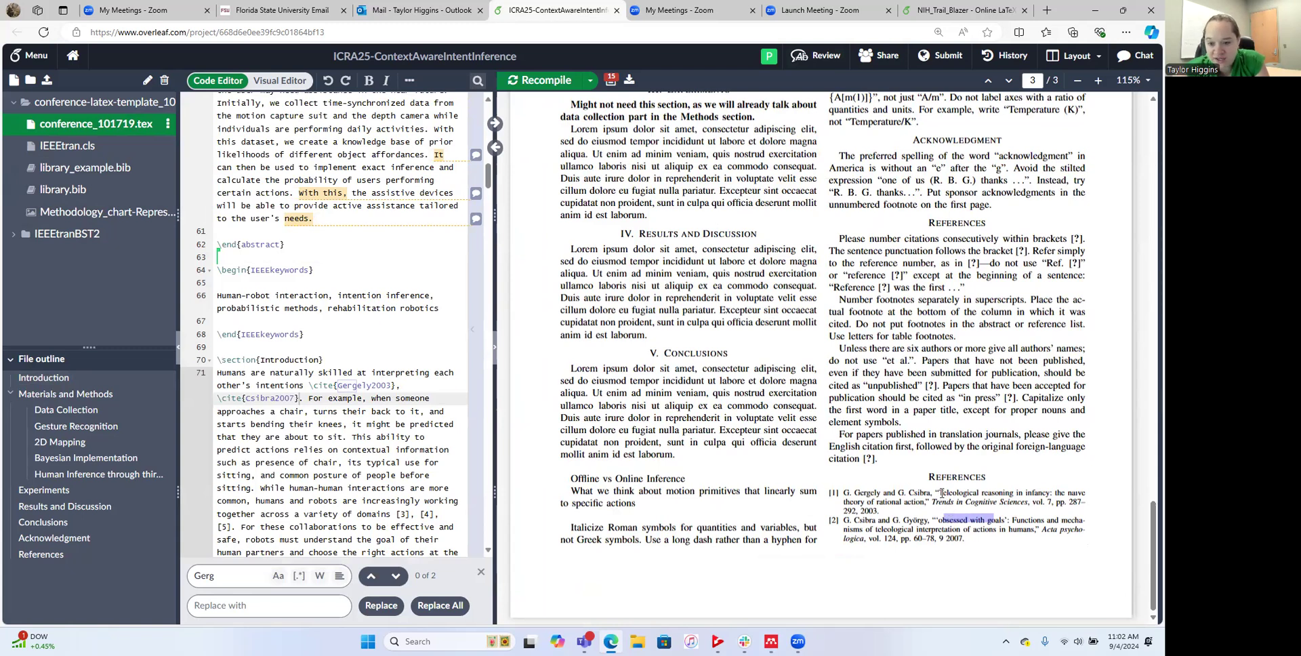
pyautogui.click(940, 492)
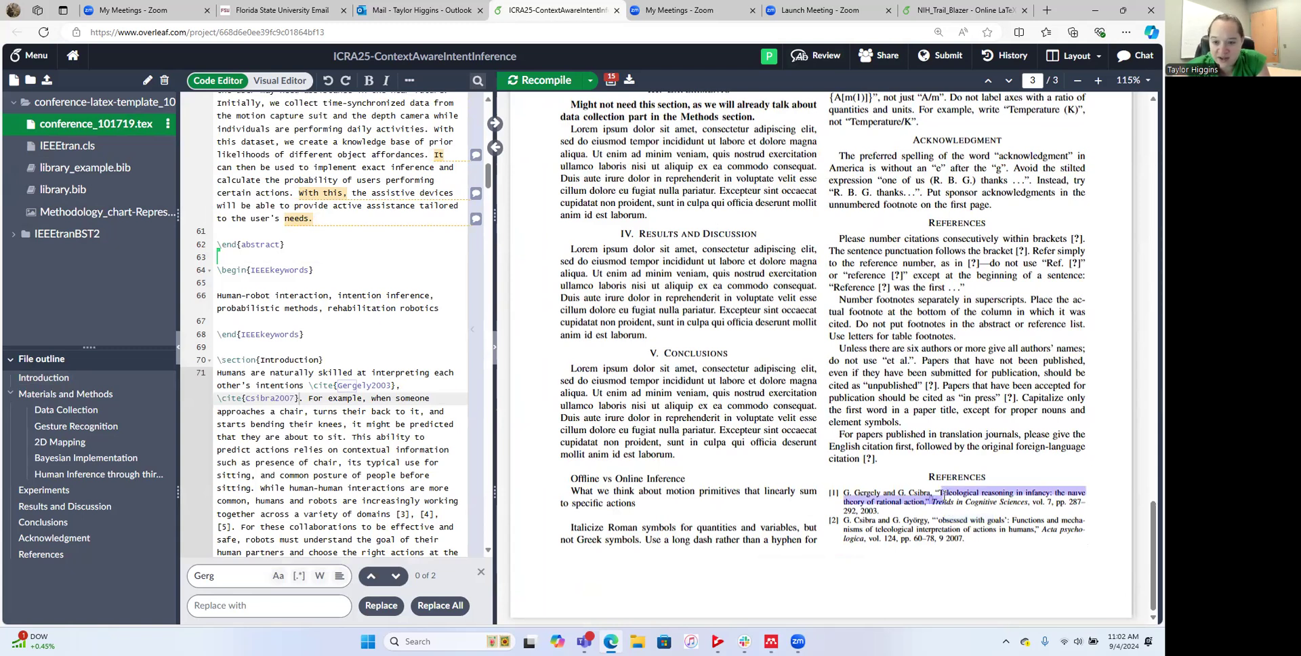
pyautogui.moveTo(940, 493); pyautogui.dragTo(938, 493)
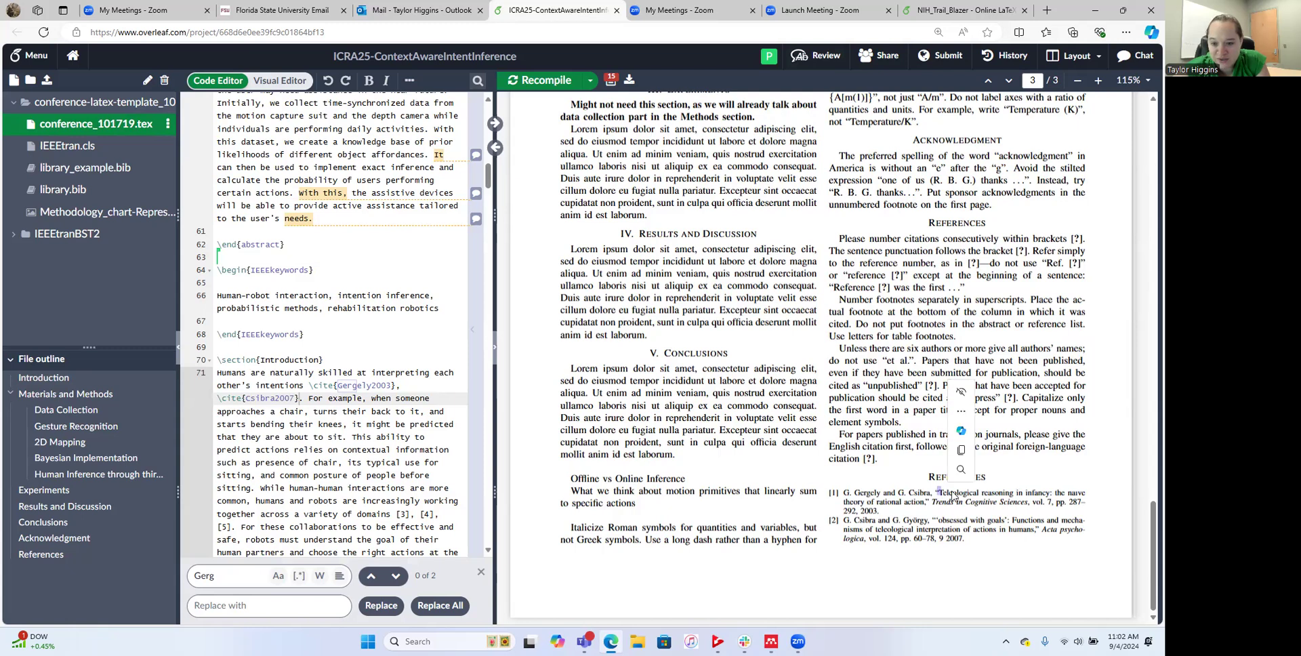
pyautogui.moveTo(938, 520); pyautogui.dragTo(941, 519)
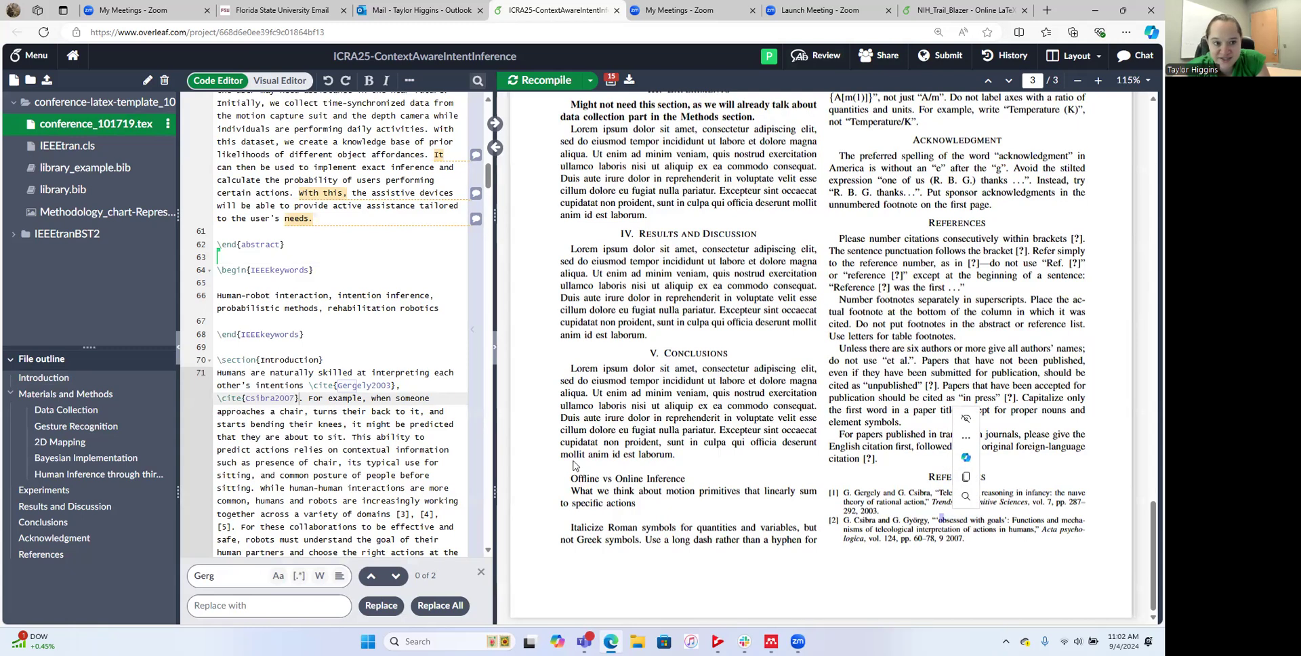
# Step: Find the Csibra2007 entry in library.bib and examine the start of its title field
pyautogui.click(87, 194)
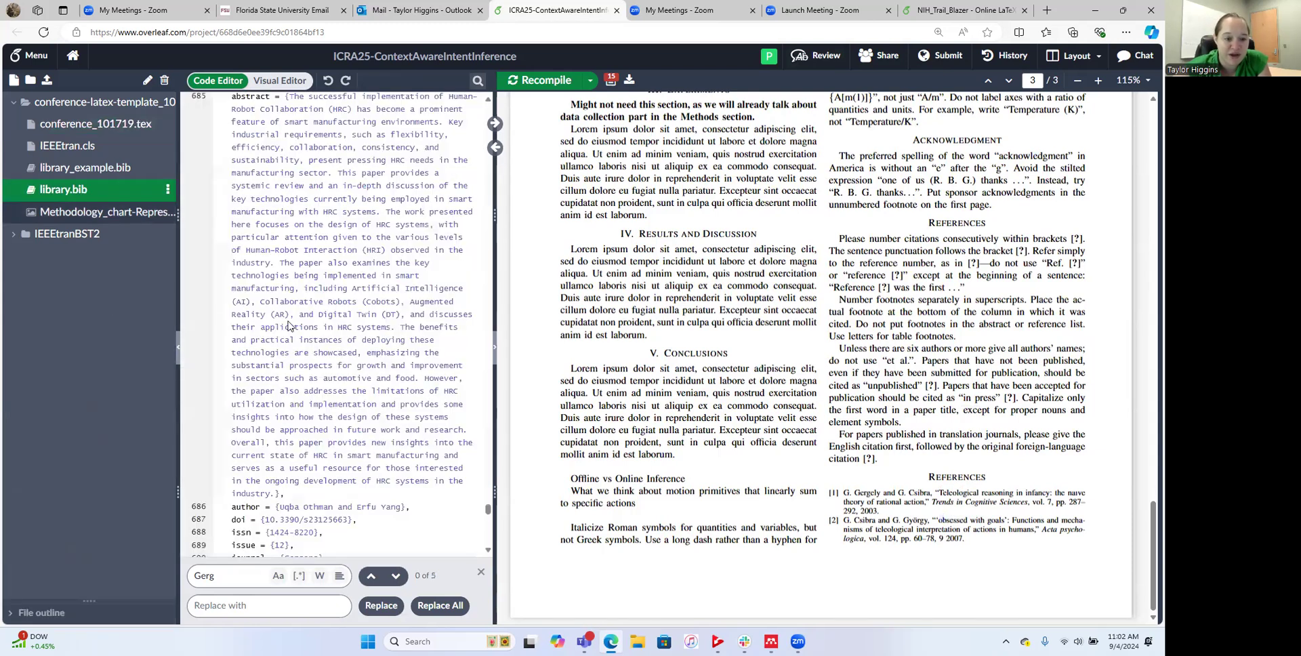
pyautogui.scroll(3, 291, 322)
pyautogui.scroll(7, 291, 320)
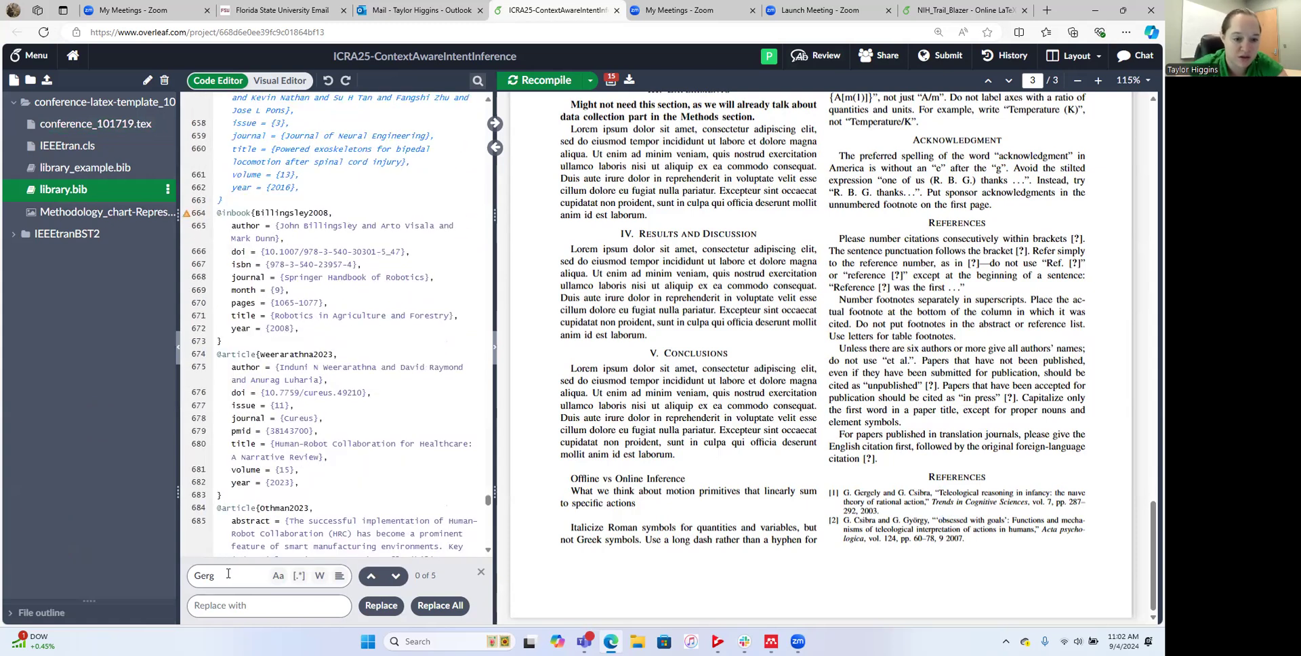
pyautogui.click(395, 575)
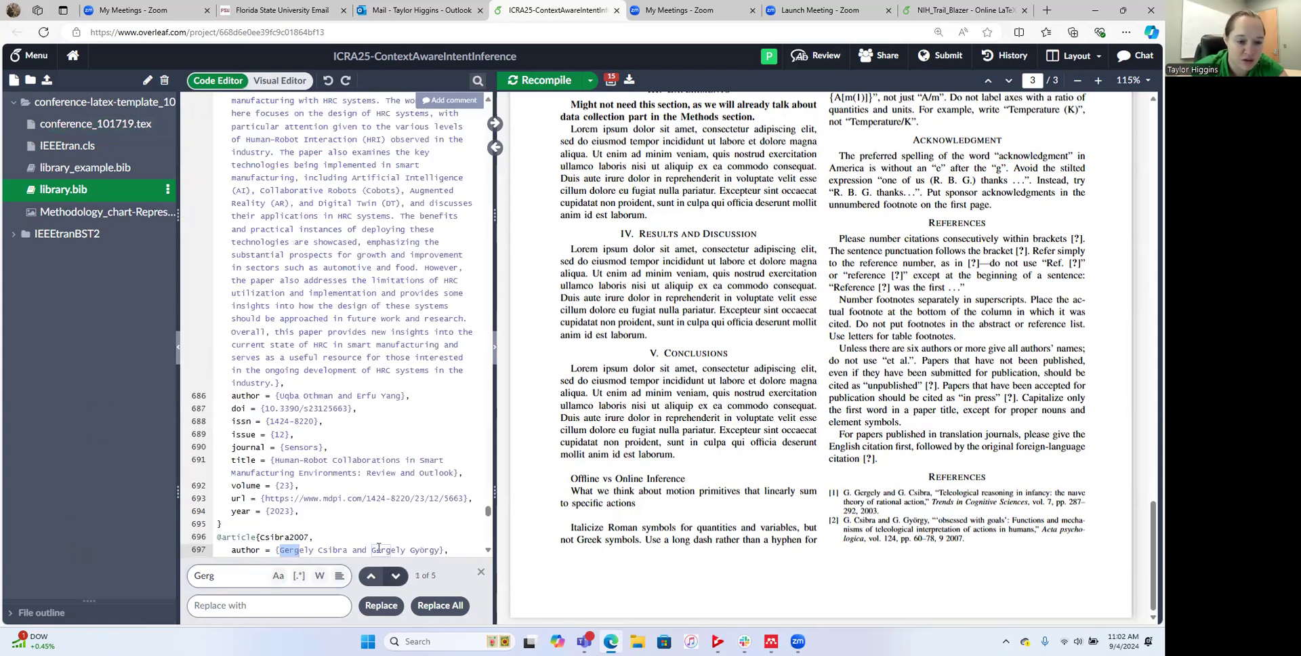
pyautogui.doubleClick(284, 435)
pyautogui.scroll(-5, 291, 433)
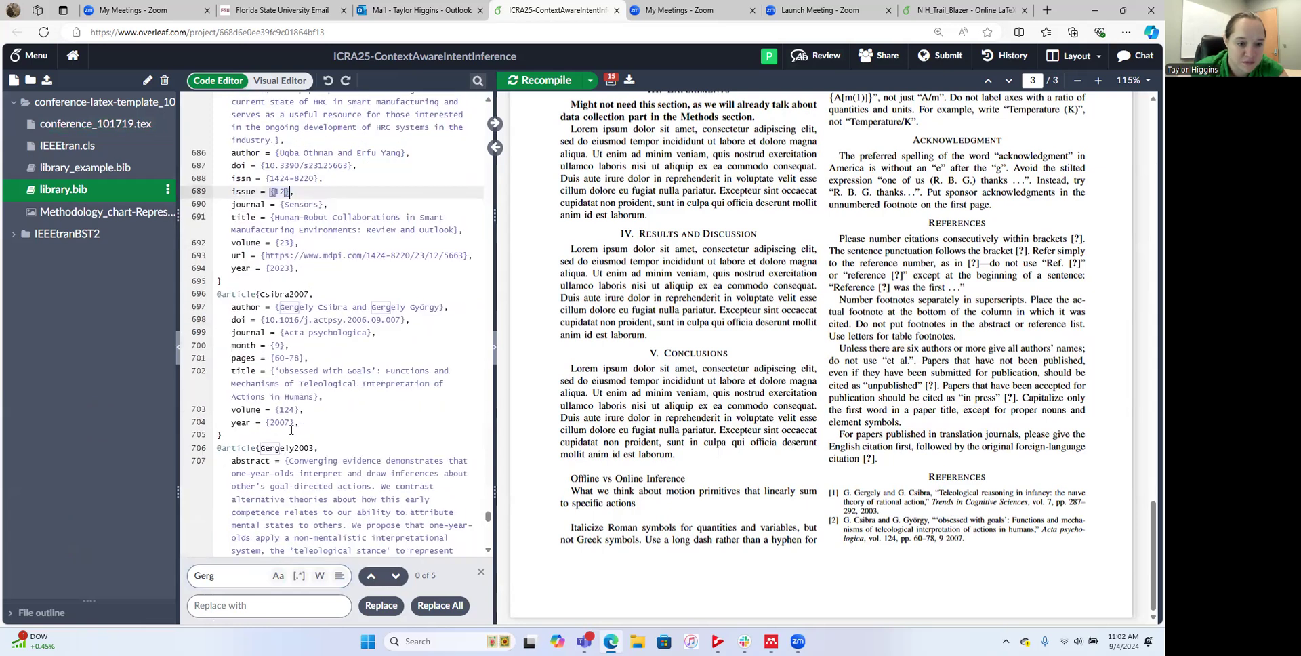
pyautogui.click(261, 212)
pyautogui.moveTo(300, 422); pyautogui.dragTo(206, 294)
pyautogui.click(284, 372)
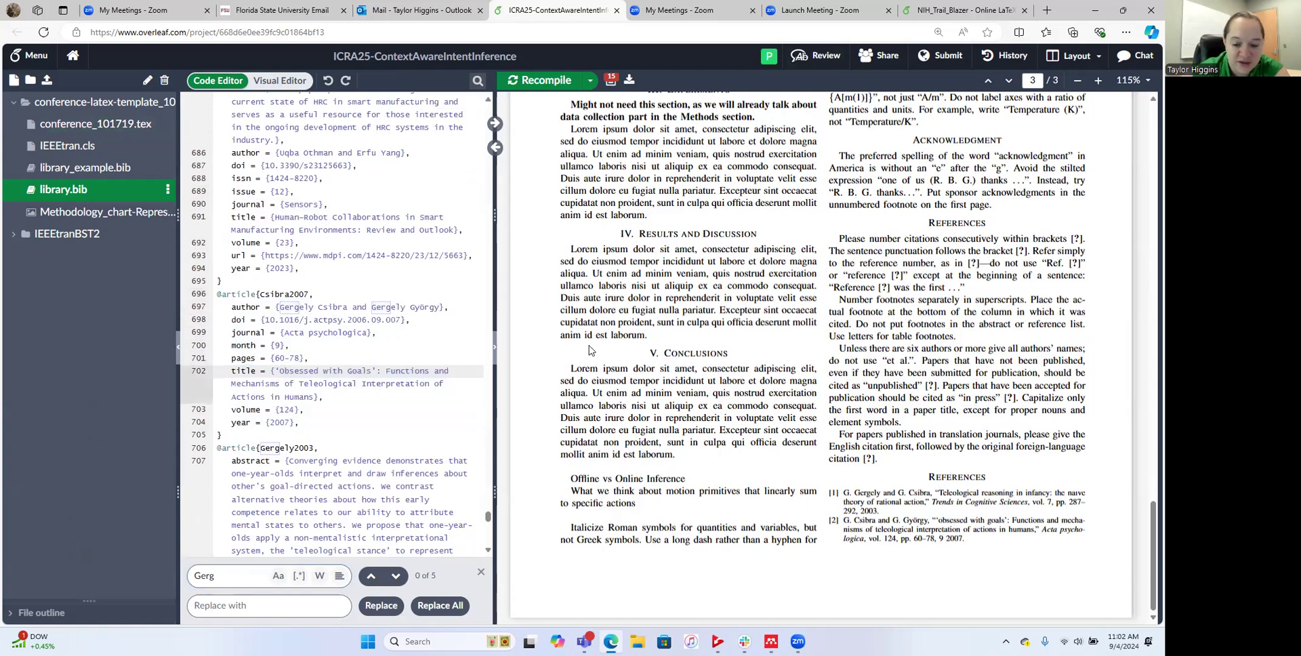
# Step: Retype the first letter of "Obsessed" in the Csibra2007 title and recompile the paper
pyautogui.press('BackSpace')
pyautogui.write('o')
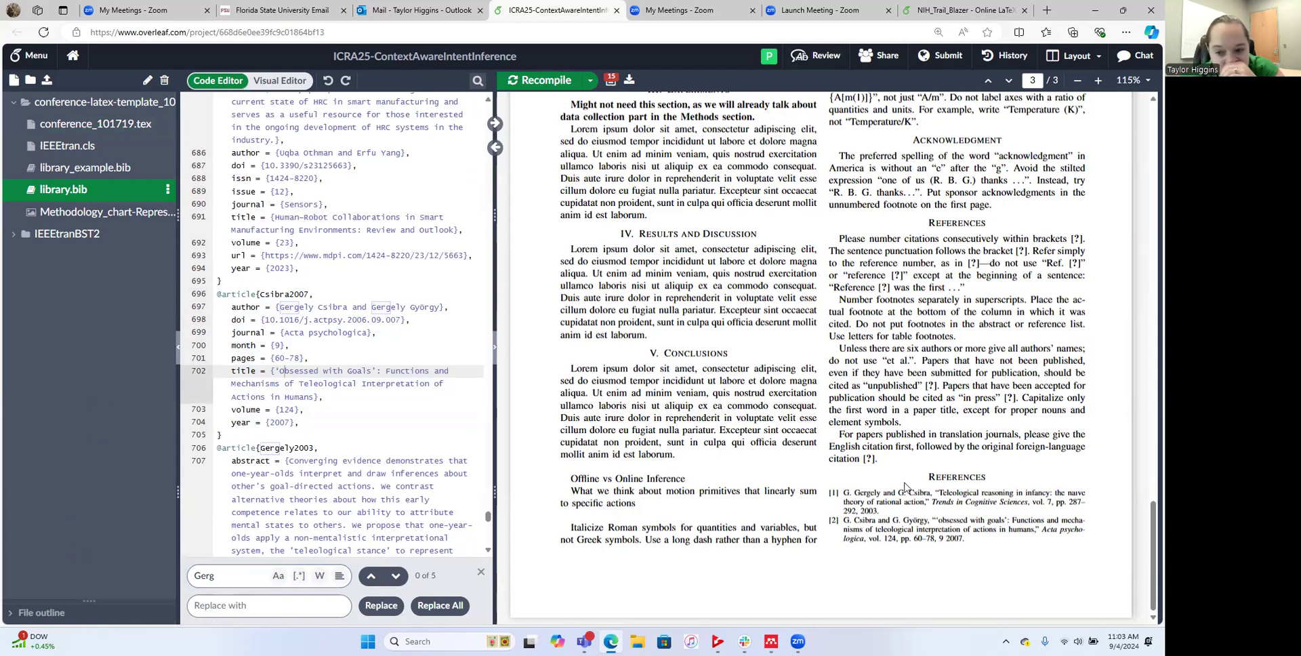
pyautogui.click(529, 78)
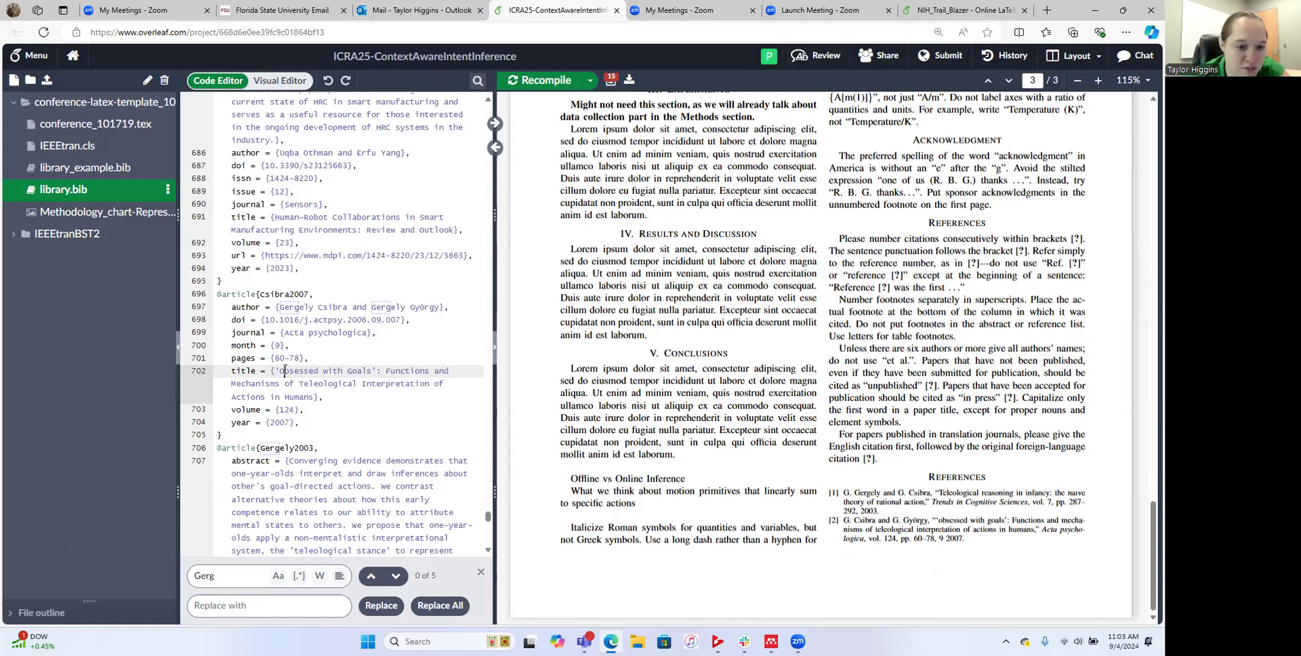
# Step: Remove the single quotation marks around "Obsessed with Goals" in the Csibra2007 title and recompile the paper
pyautogui.press('Left')
pyautogui.press('BackSpace')
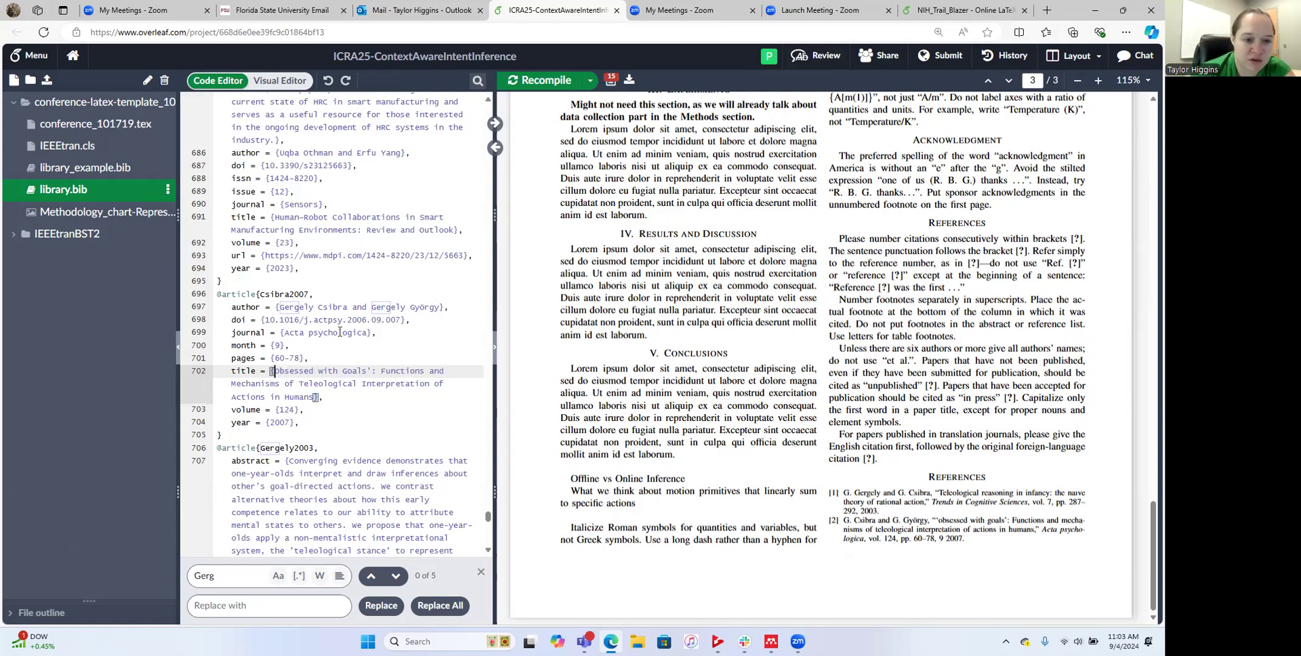
pyautogui.click(371, 370)
pyautogui.press('BackSpace')
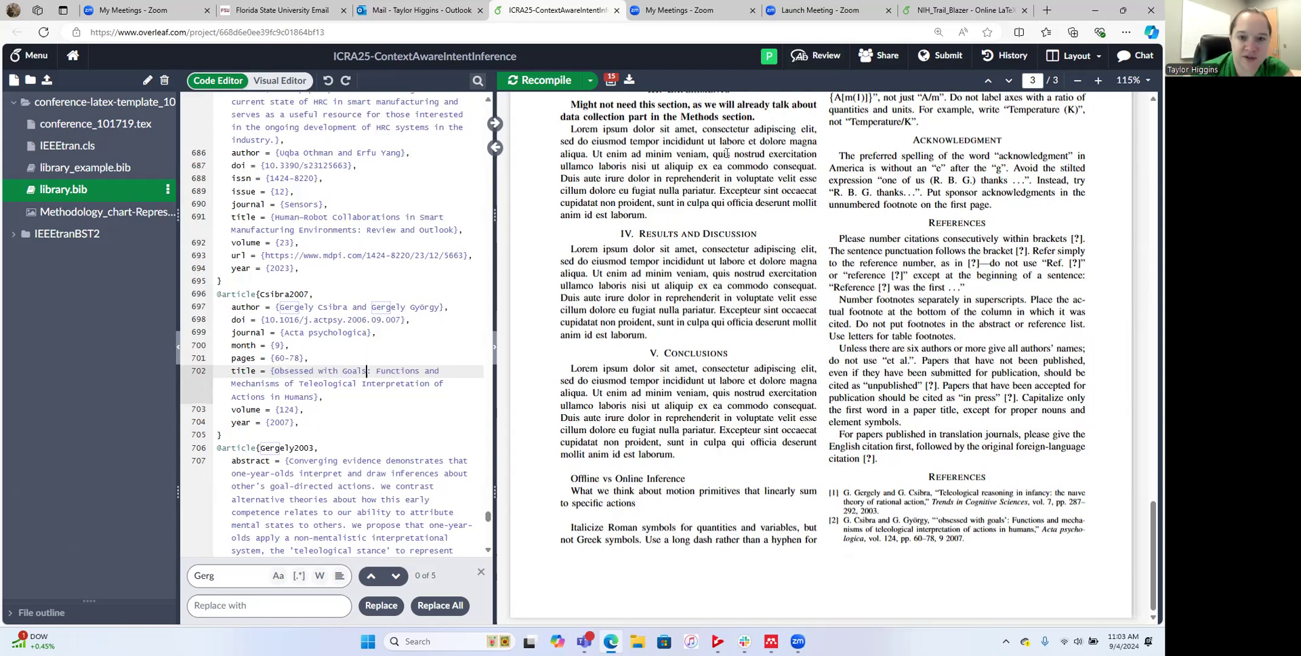
pyautogui.hotkey('ctrl', 's')
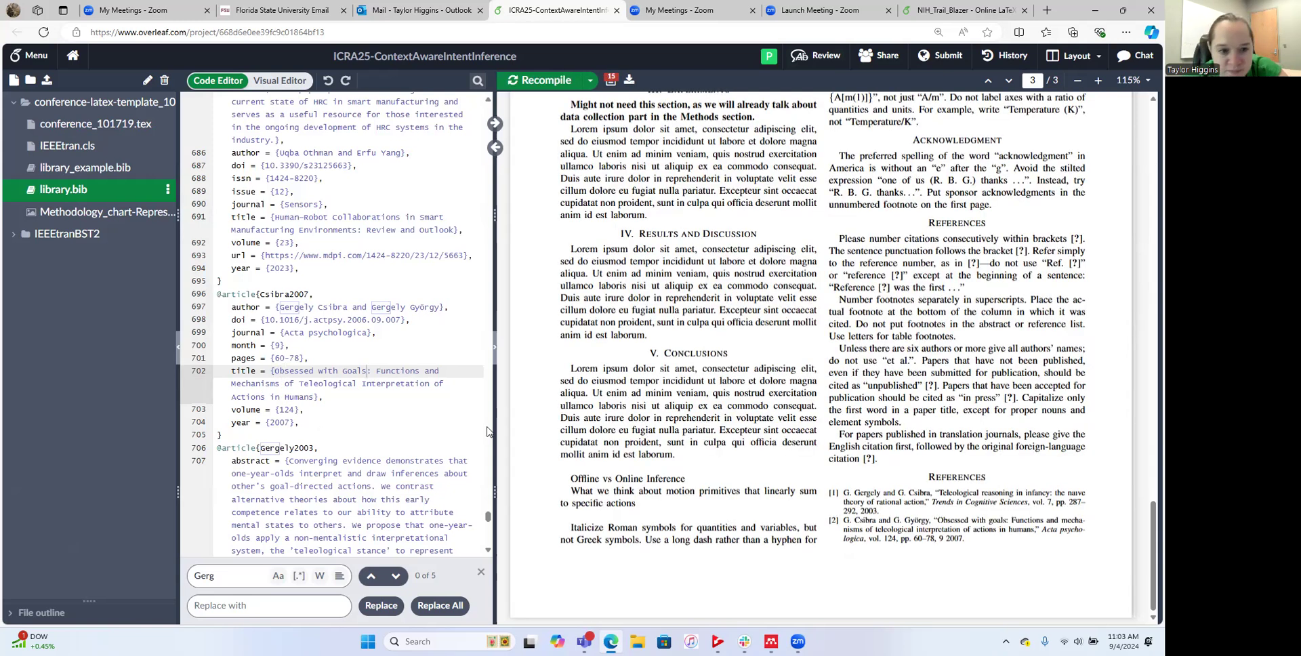
# Step: Put single quotation marks around "Obsessed with Goals" in the Csibra2007 title and recompile the paper
pyautogui.click(273, 371)
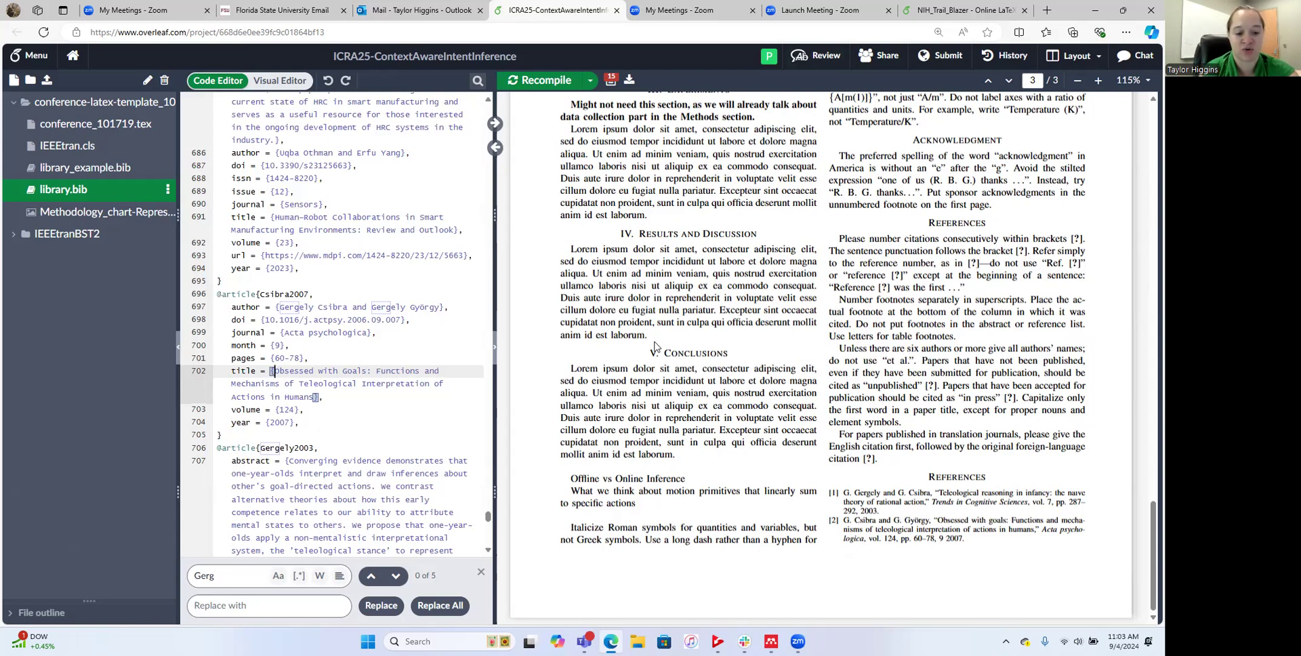
pyautogui.write("'")
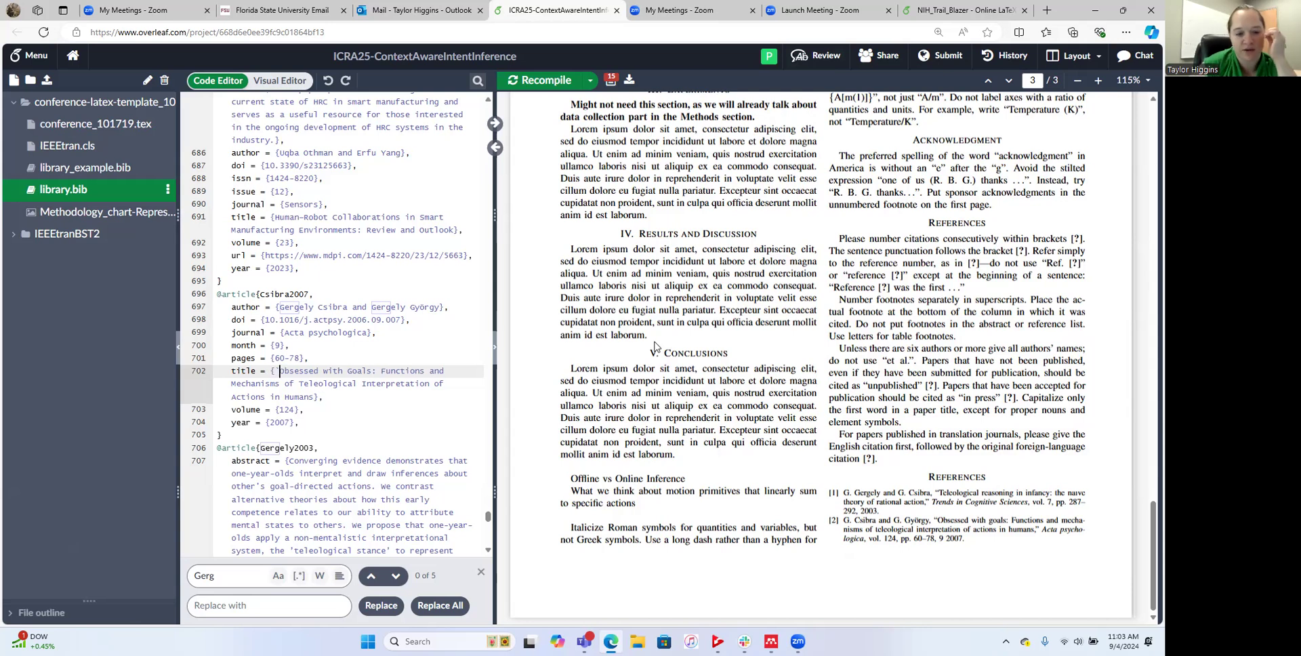
pyautogui.click(372, 369)
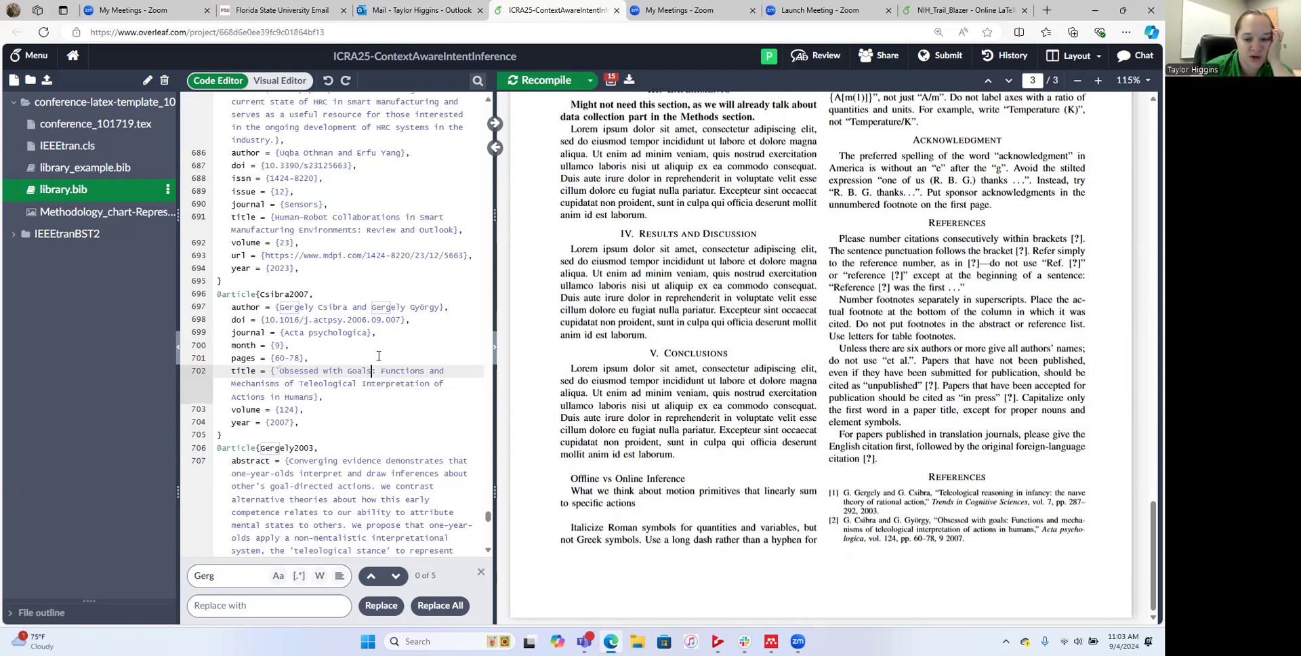
pyautogui.write("'")
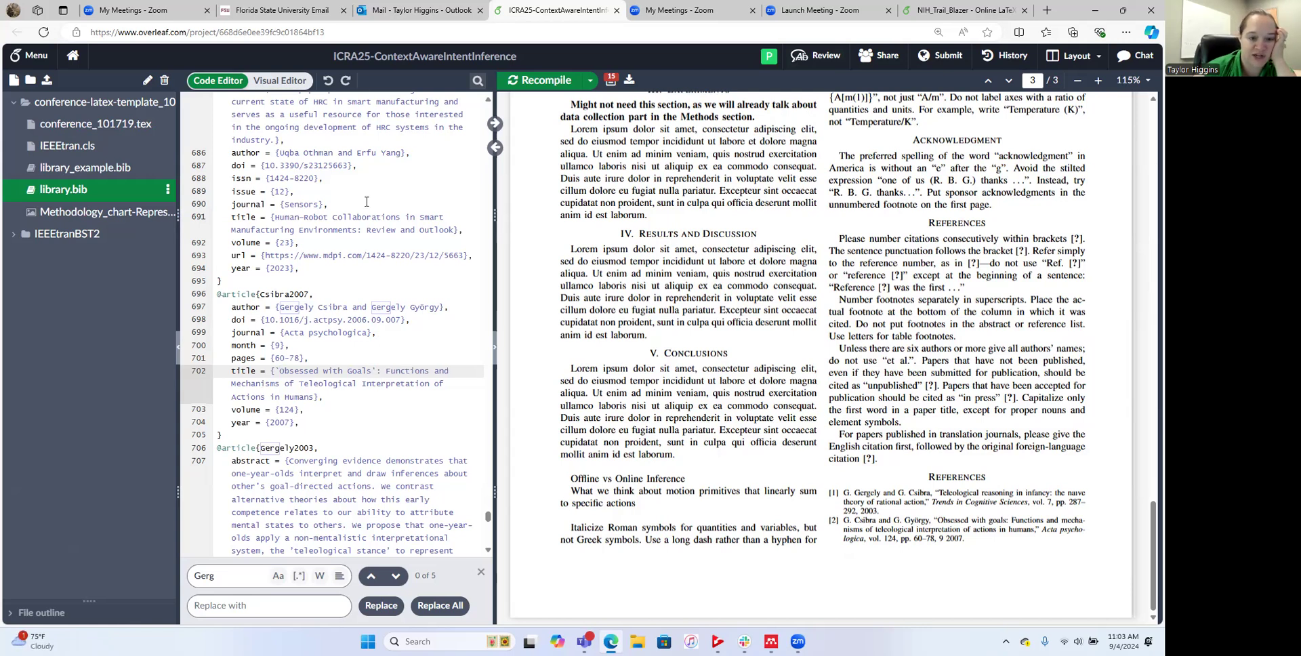
pyautogui.click(521, 80)
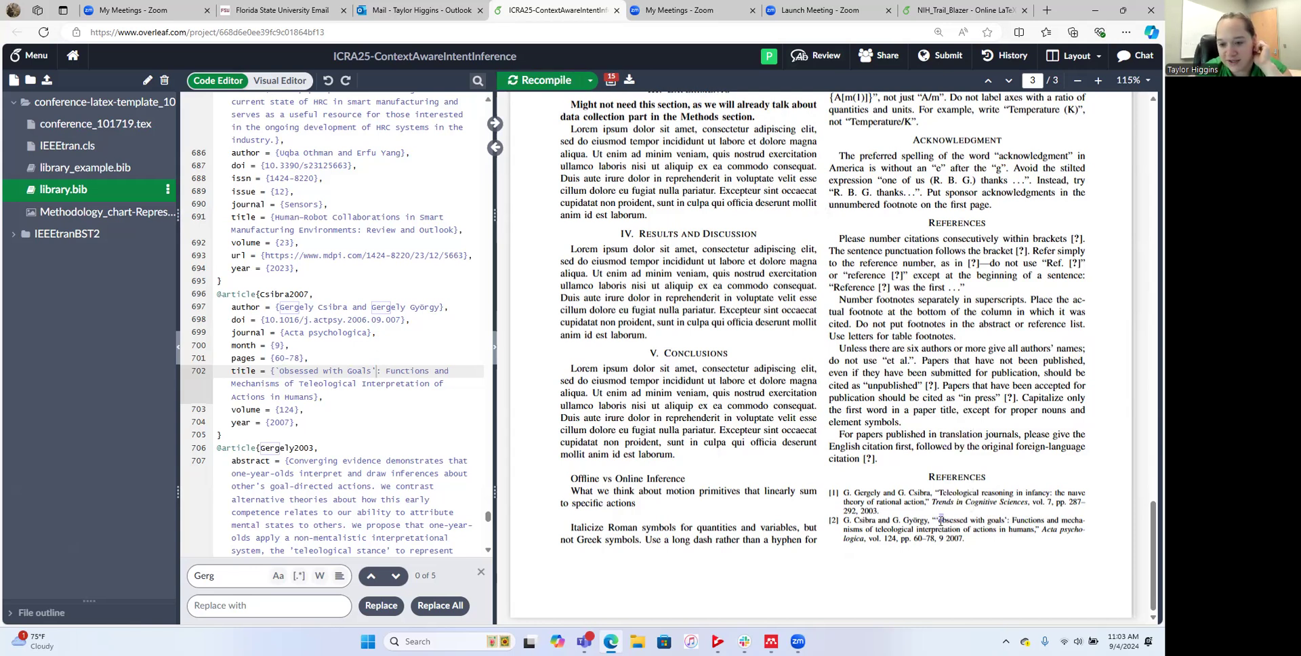
# Step: Check reference [2] in the PDF, retype the opening single quotation mark before "Obsessed" in the Csibra2007 title, and recompile
pyautogui.moveTo(940, 520); pyautogui.dragTo(940, 525)
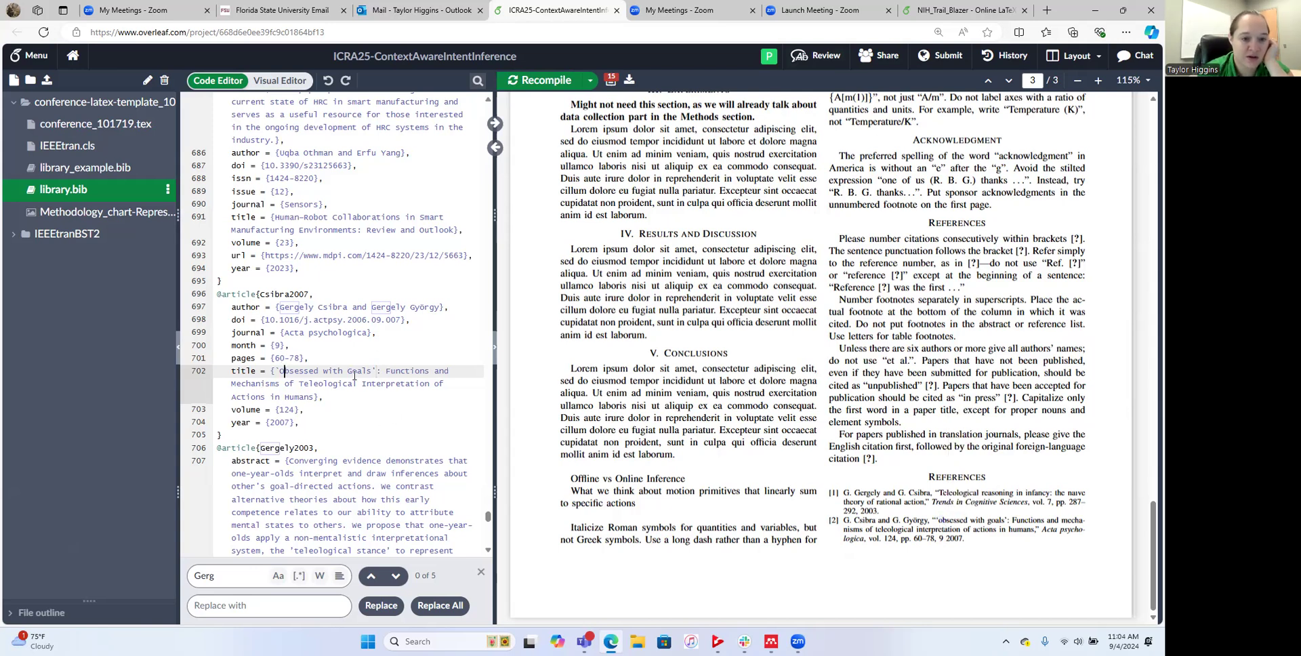
pyautogui.press('BackSpace')
pyautogui.write("'")
pyautogui.click(539, 80)
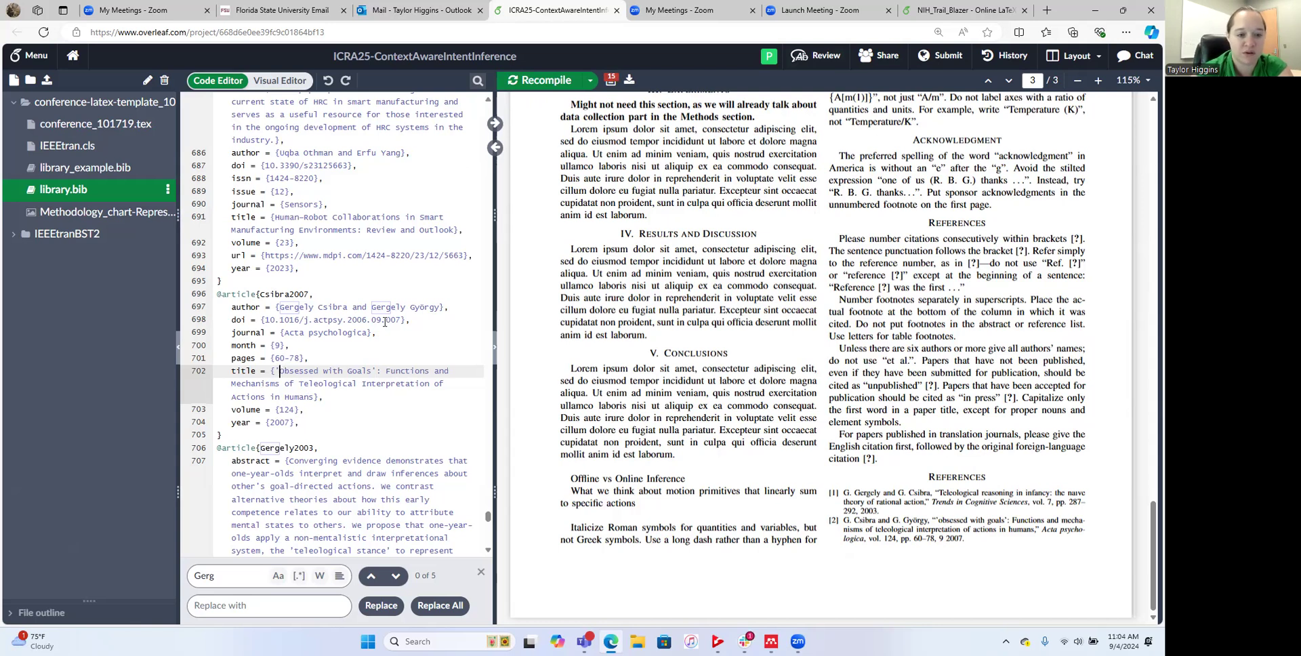
# Step: Remove the opening single quotation mark before "Obsessed" in the Csibra2007 title, retype the capital O, and recompile the paper
pyautogui.press('BackSpace')
pyautogui.press('Delete')
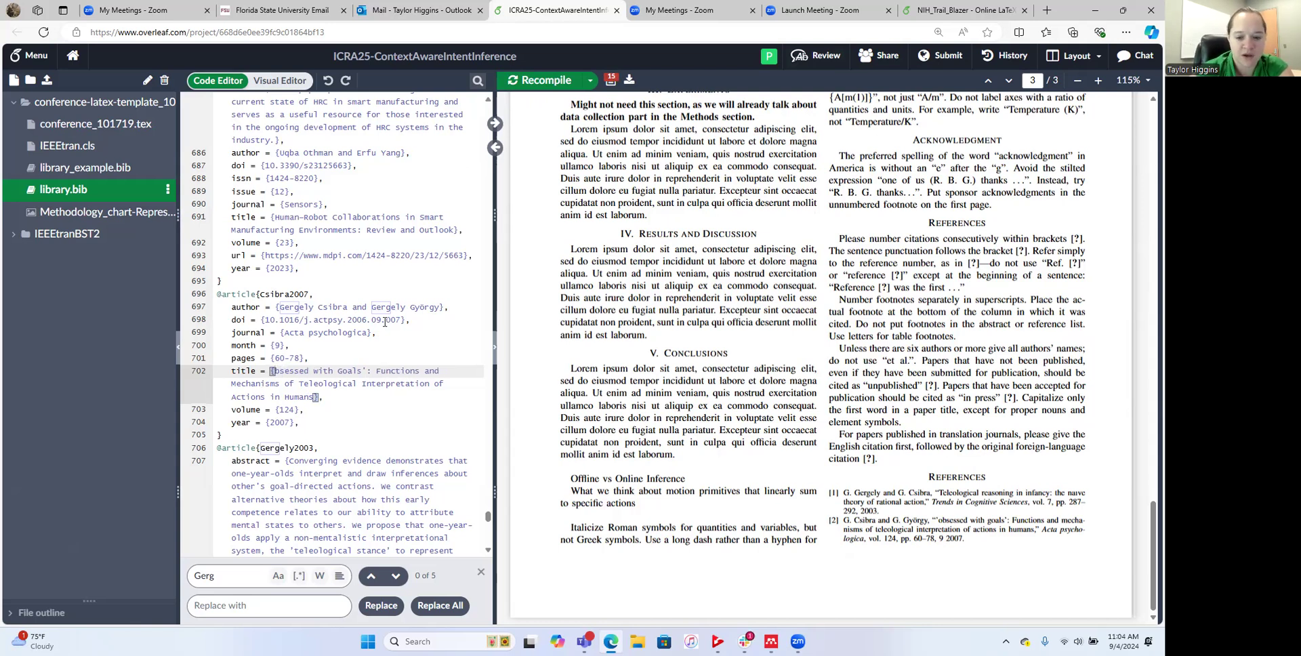
pyautogui.write('O')
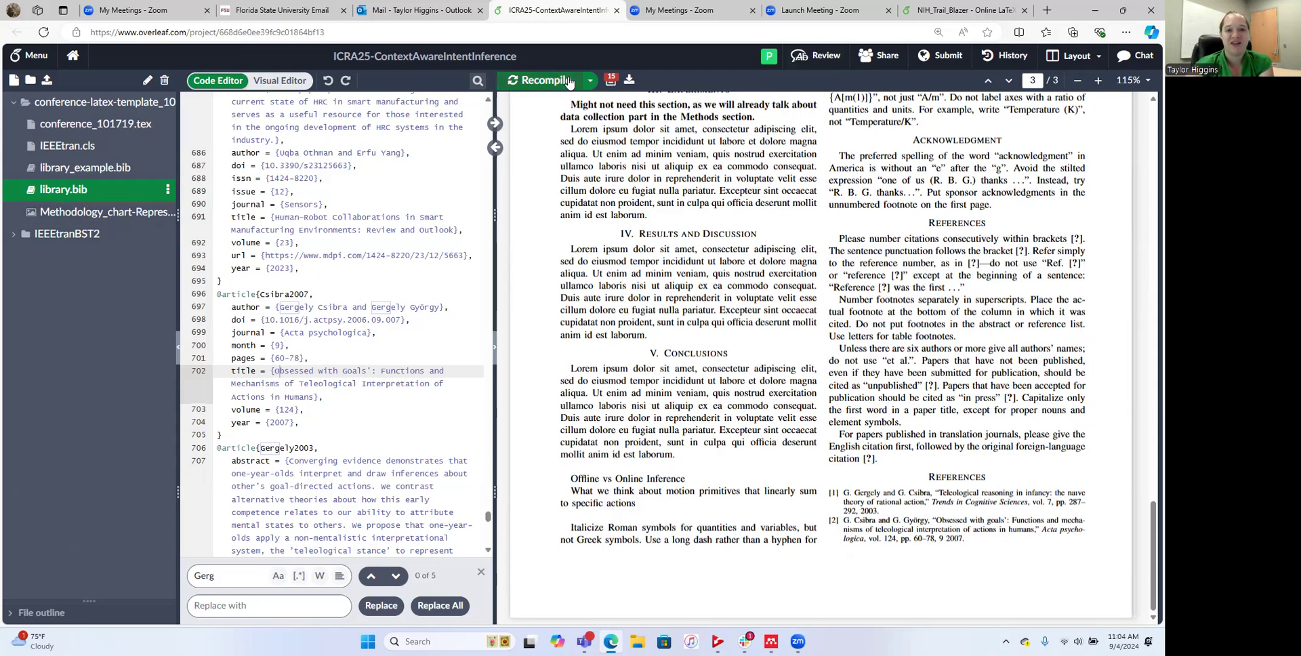
pyautogui.click(396, 417)
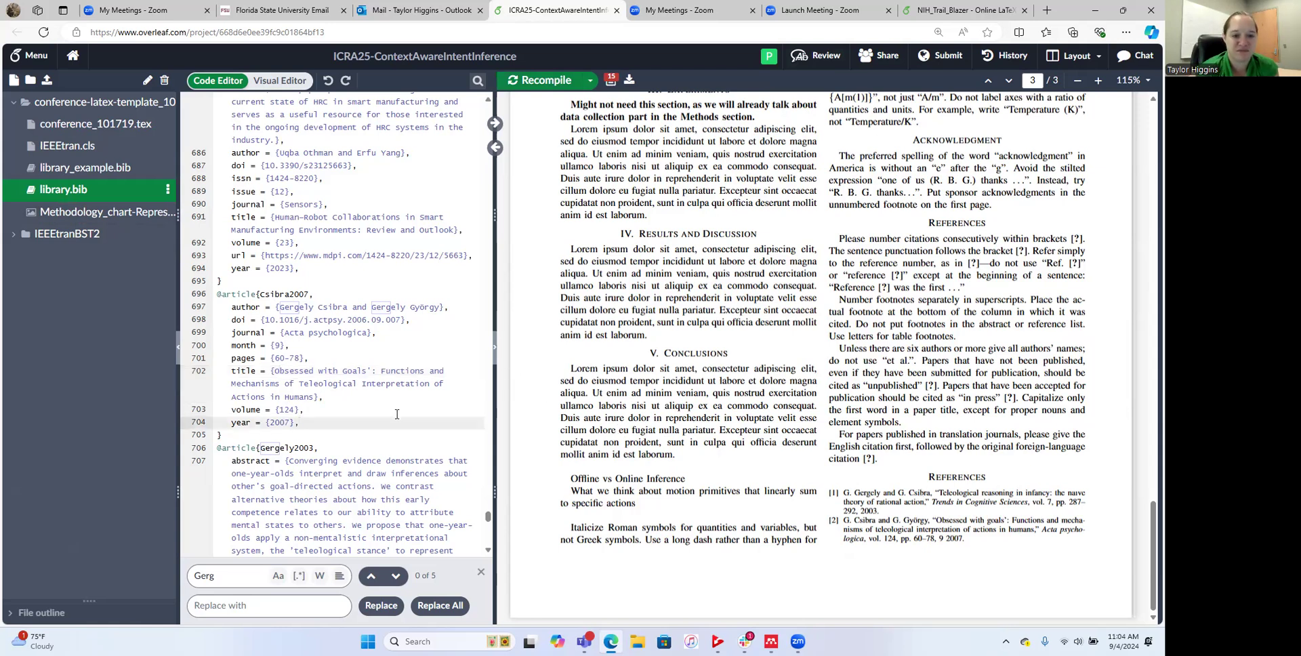
# Step: Review the fields of the Csibra2007 entry and select its whole doi line
pyautogui.click(273, 371)
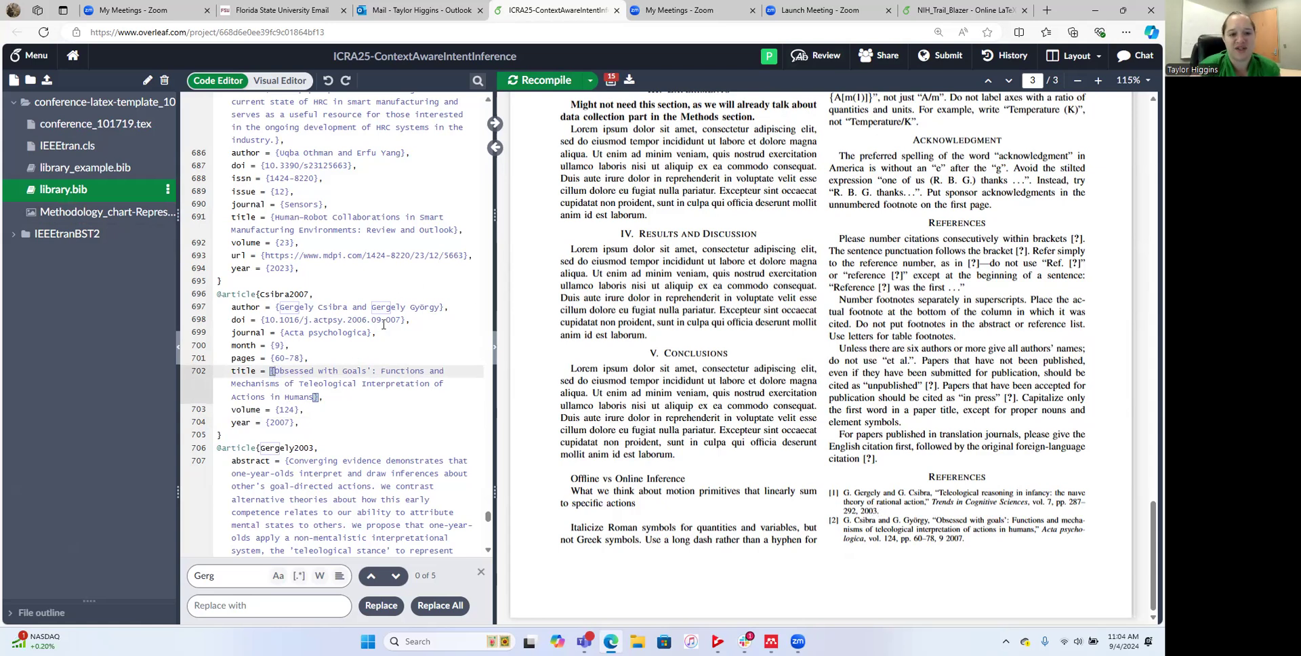
pyautogui.scroll(2, 384, 321)
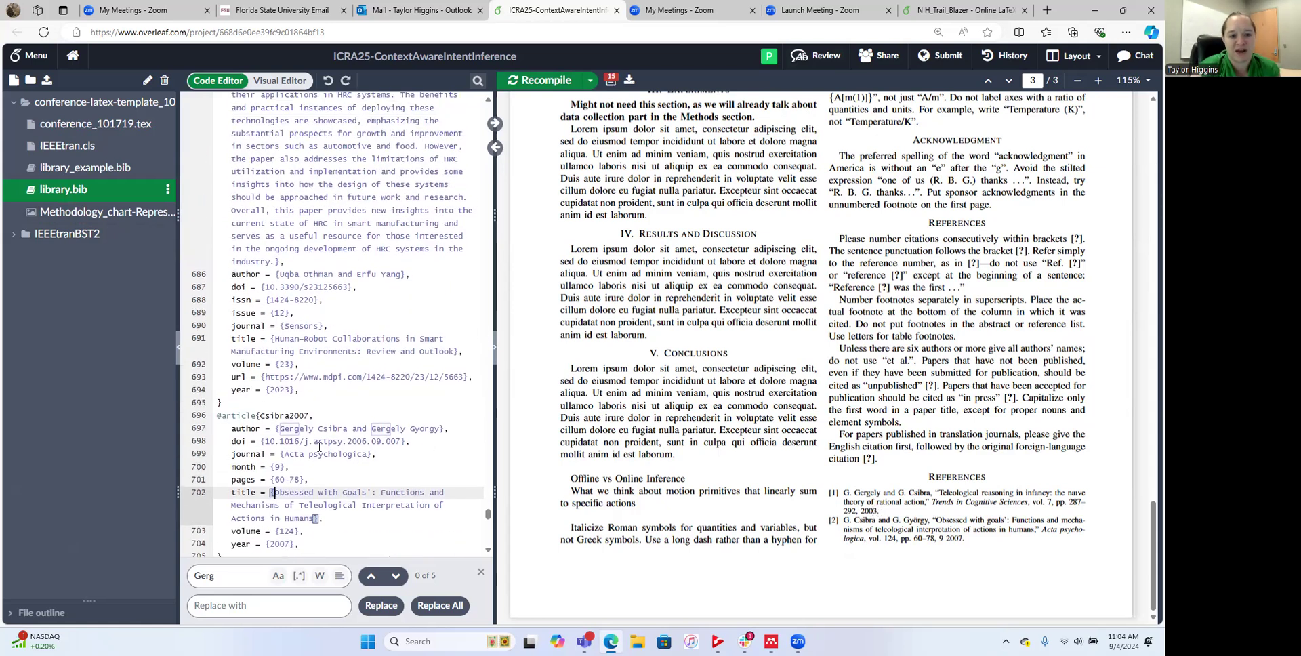
pyautogui.scroll(-2, 317, 441)
pyautogui.scroll(-1, 317, 442)
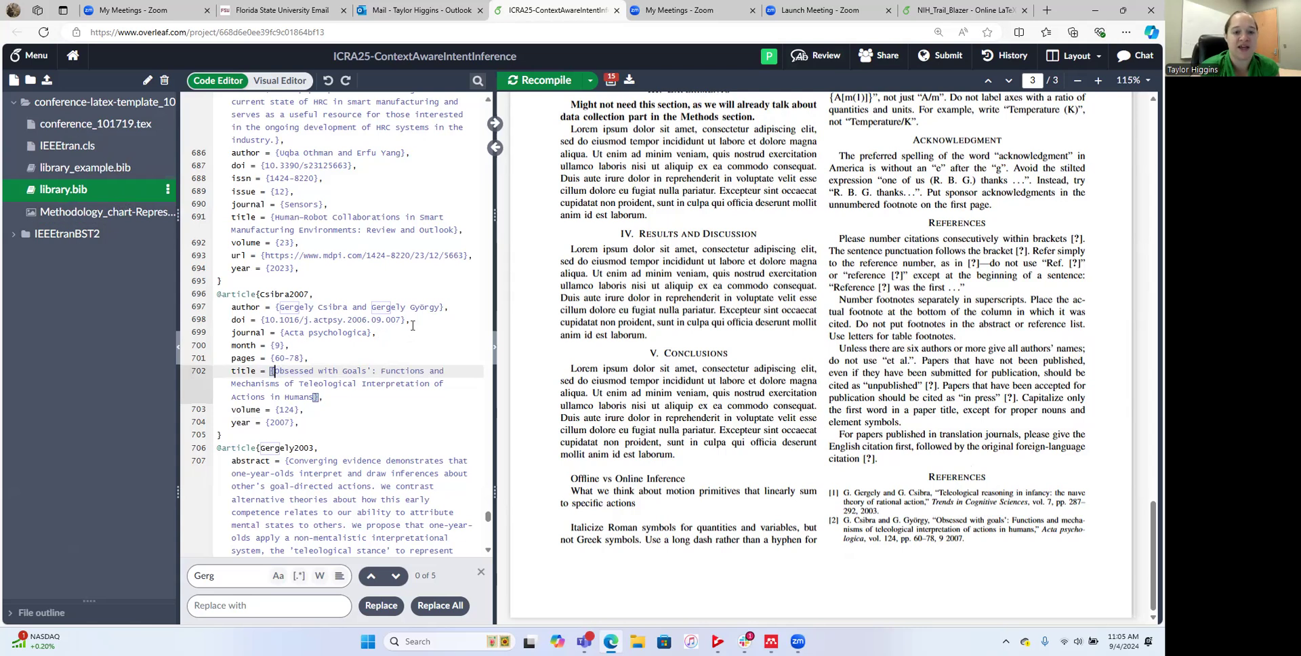
pyautogui.moveTo(411, 321); pyautogui.dragTo(233, 319)
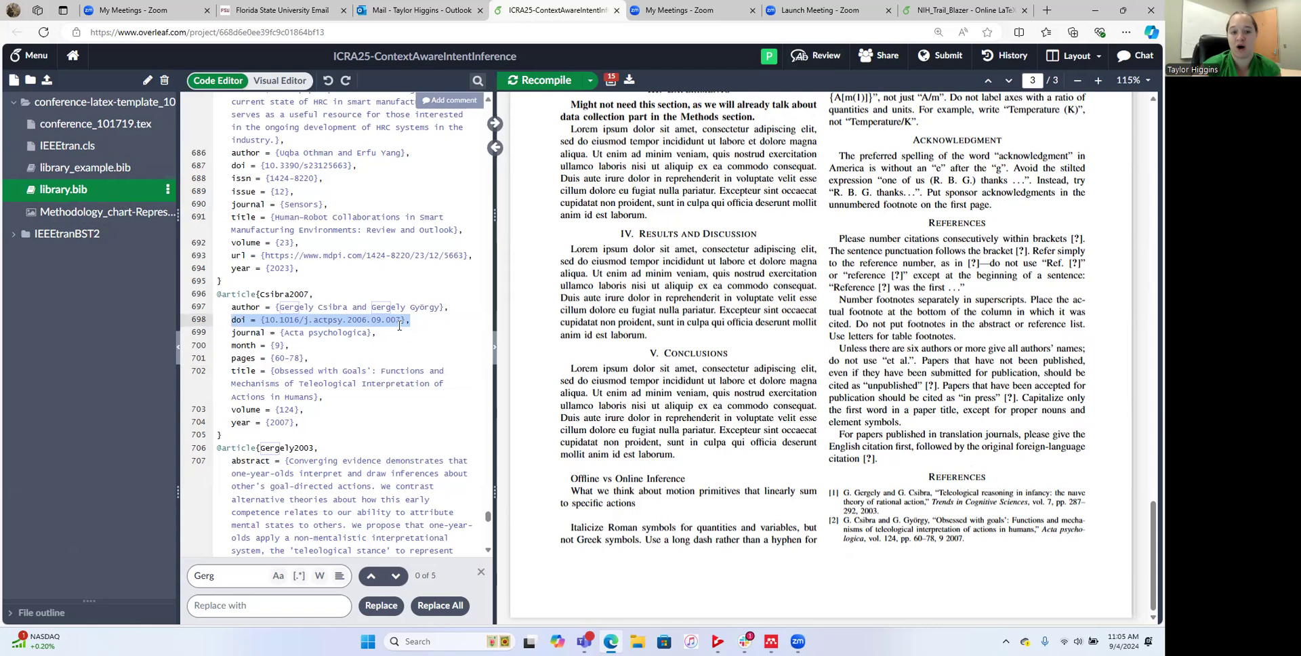